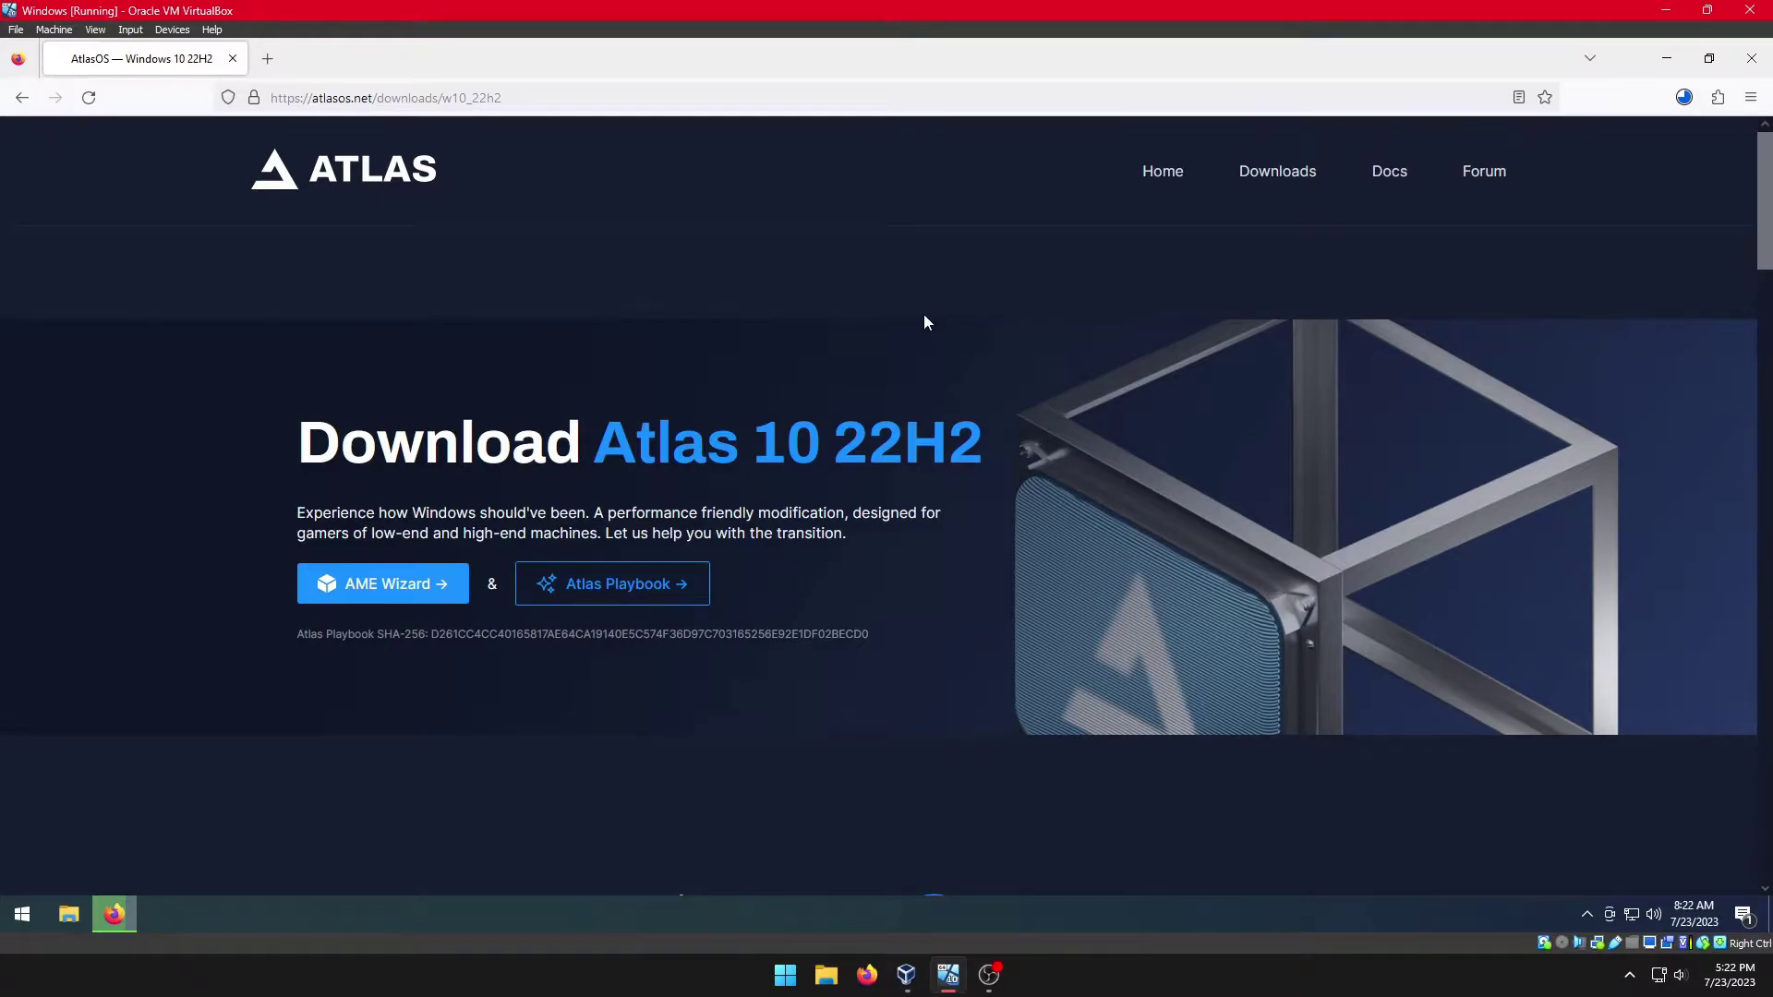
# Step: Show the downloaded Atlas_W10-22H2.zip in its Downloads folder from Firefox's download list
pyautogui.click(1683, 103)
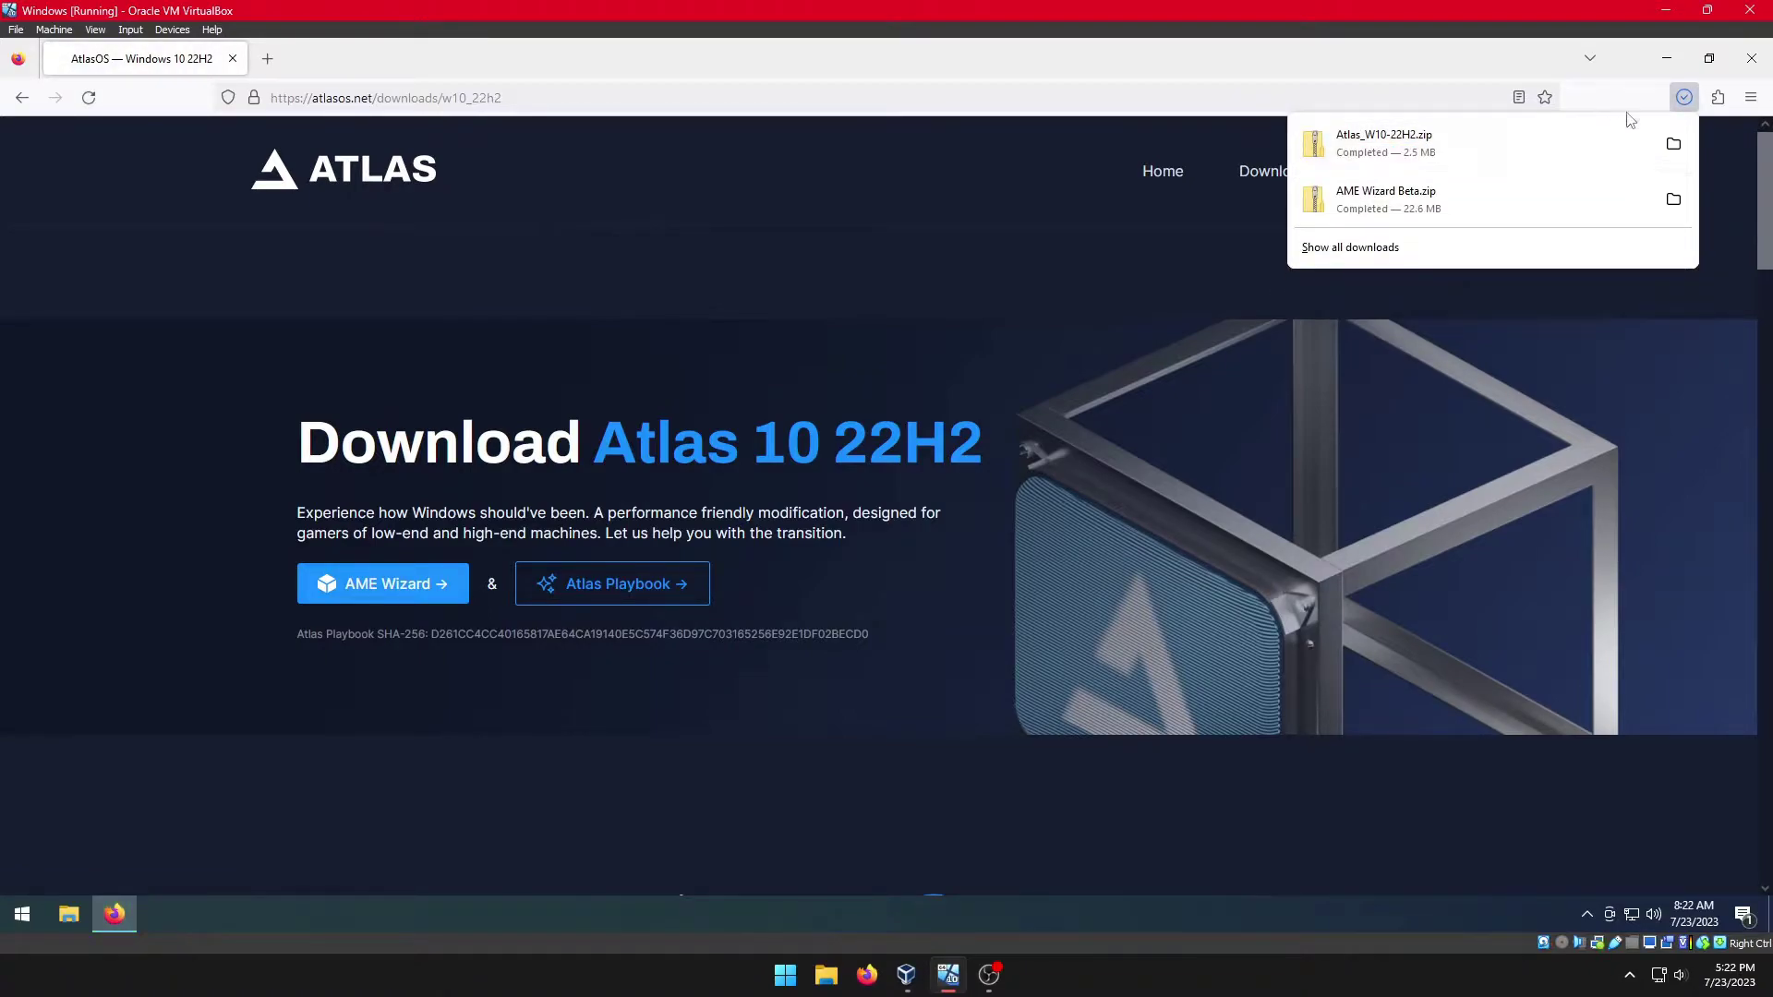
pyautogui.click(1673, 143)
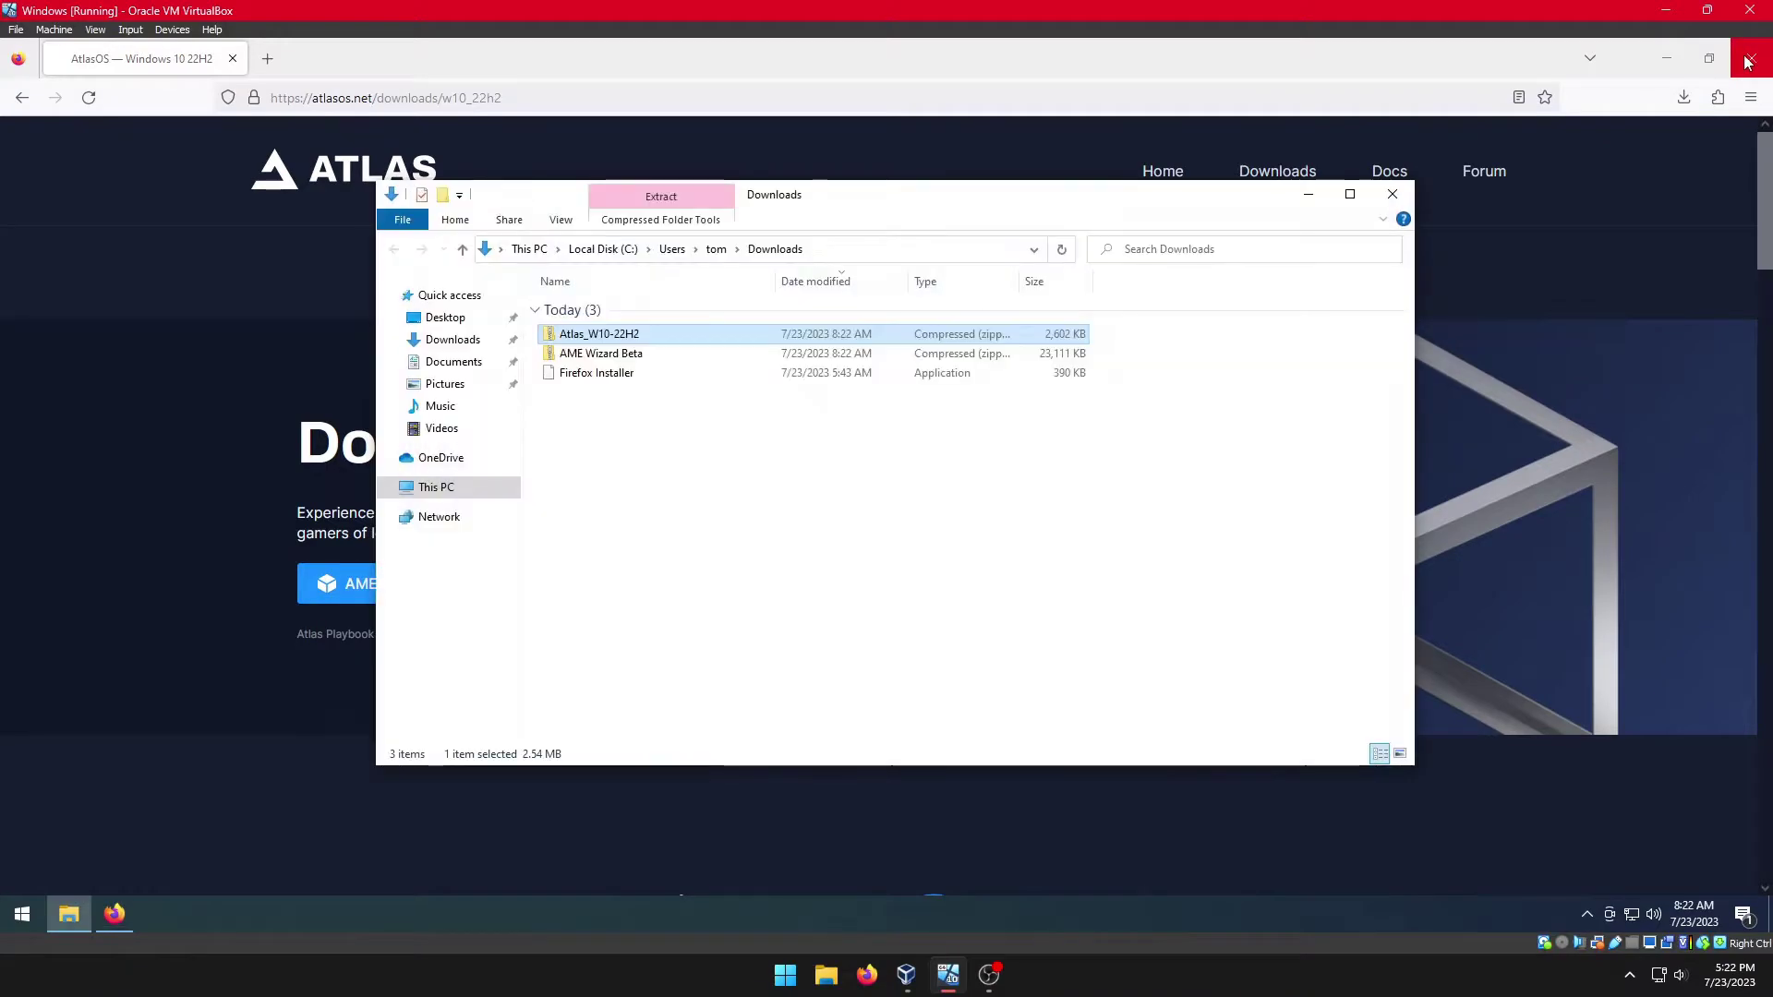
# Step: Close Firefox, extract Atlas_W10-22H2.zip into an Atlas_W10-22H2 folder, and delete the zip
pyautogui.click(1748, 61)
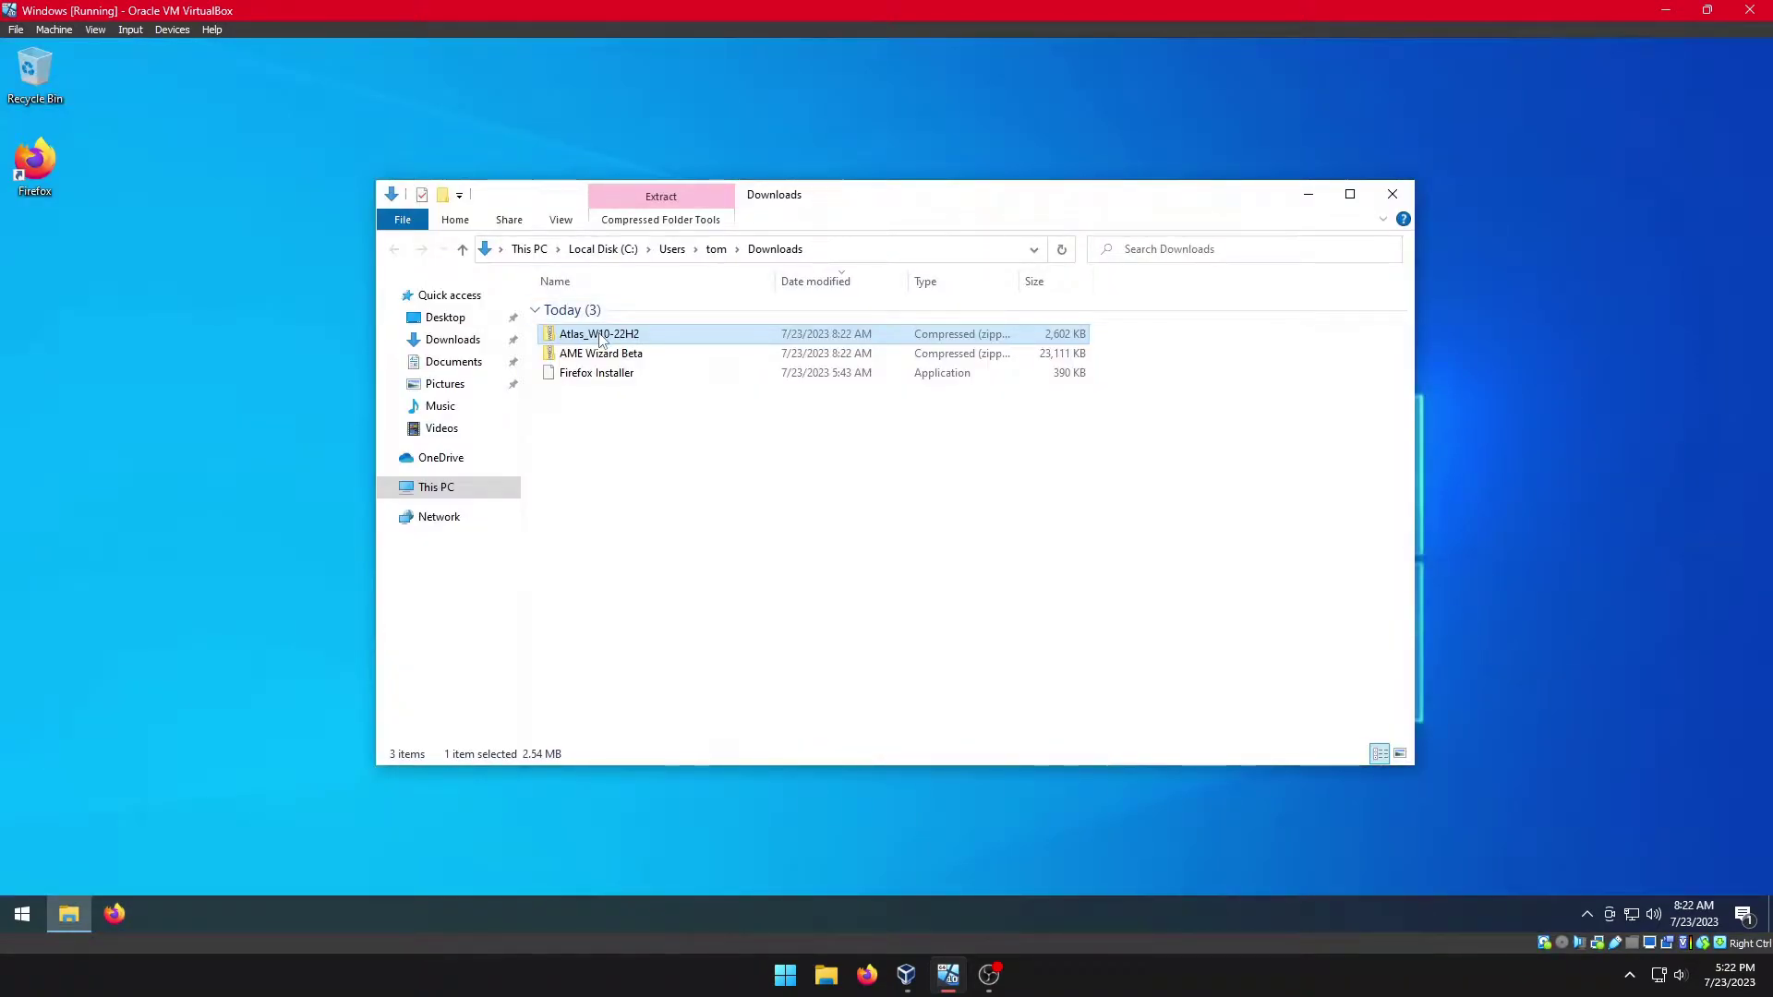
pyautogui.doubleClick(600, 338)
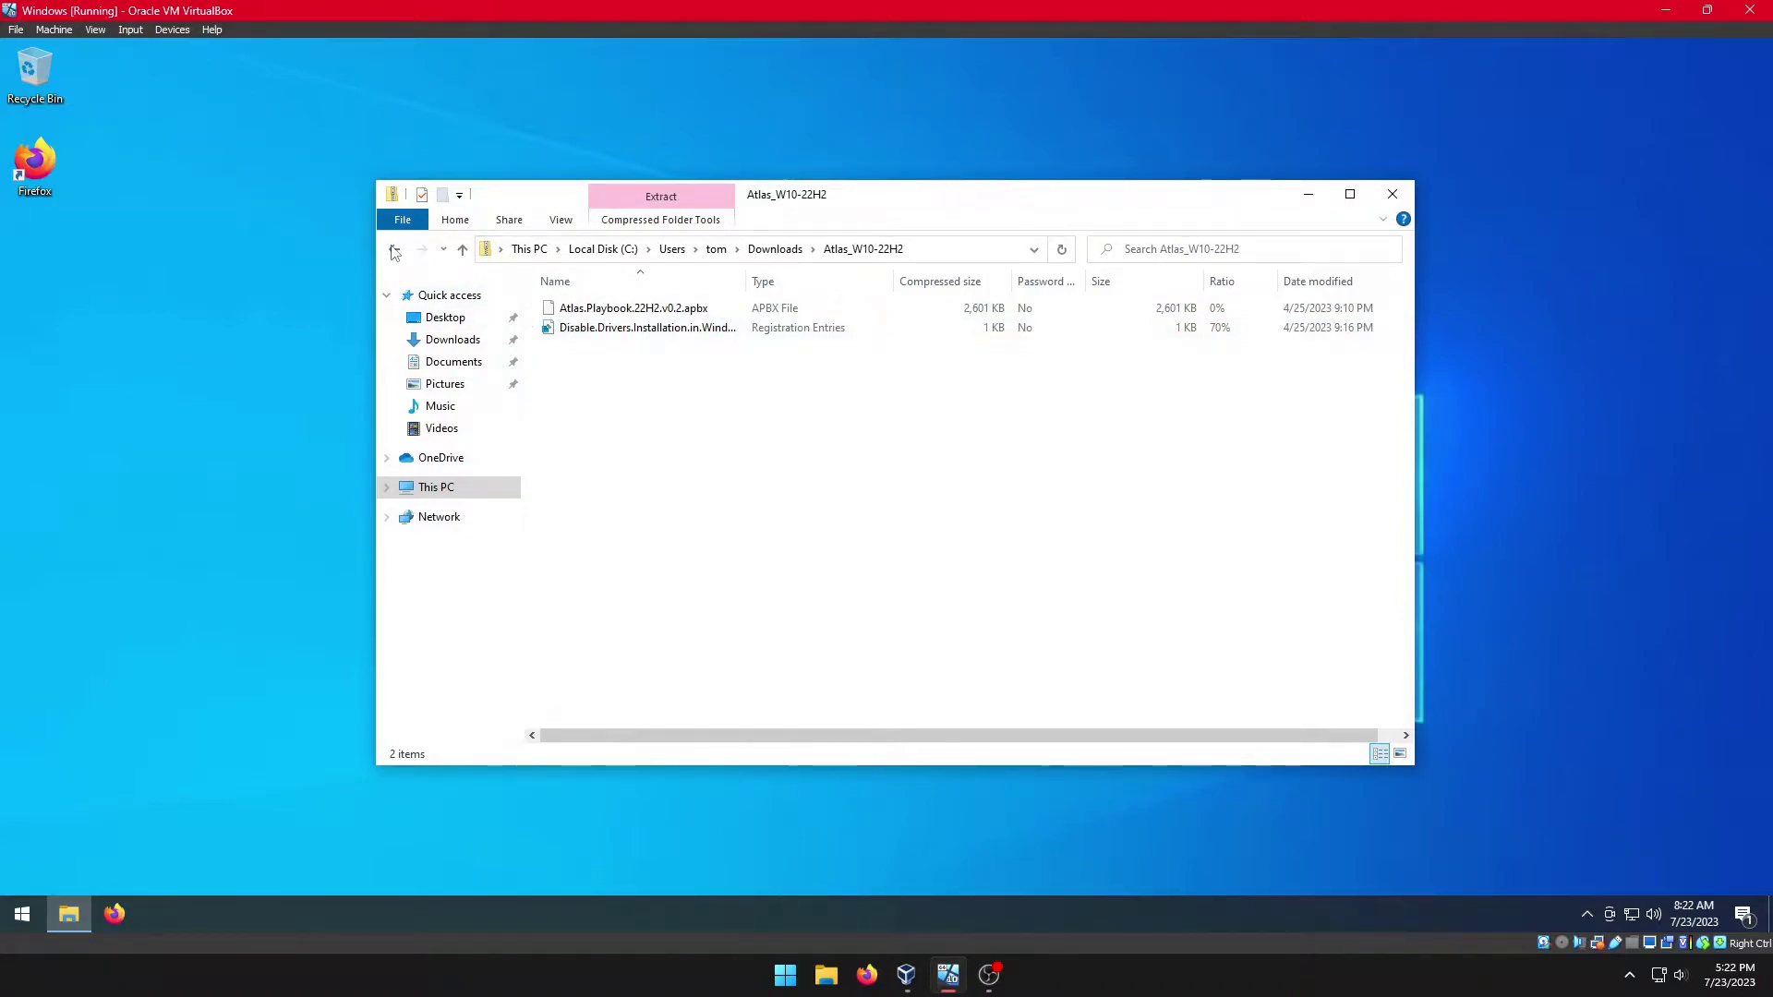
pyautogui.click(395, 249)
pyautogui.rightClick(583, 340)
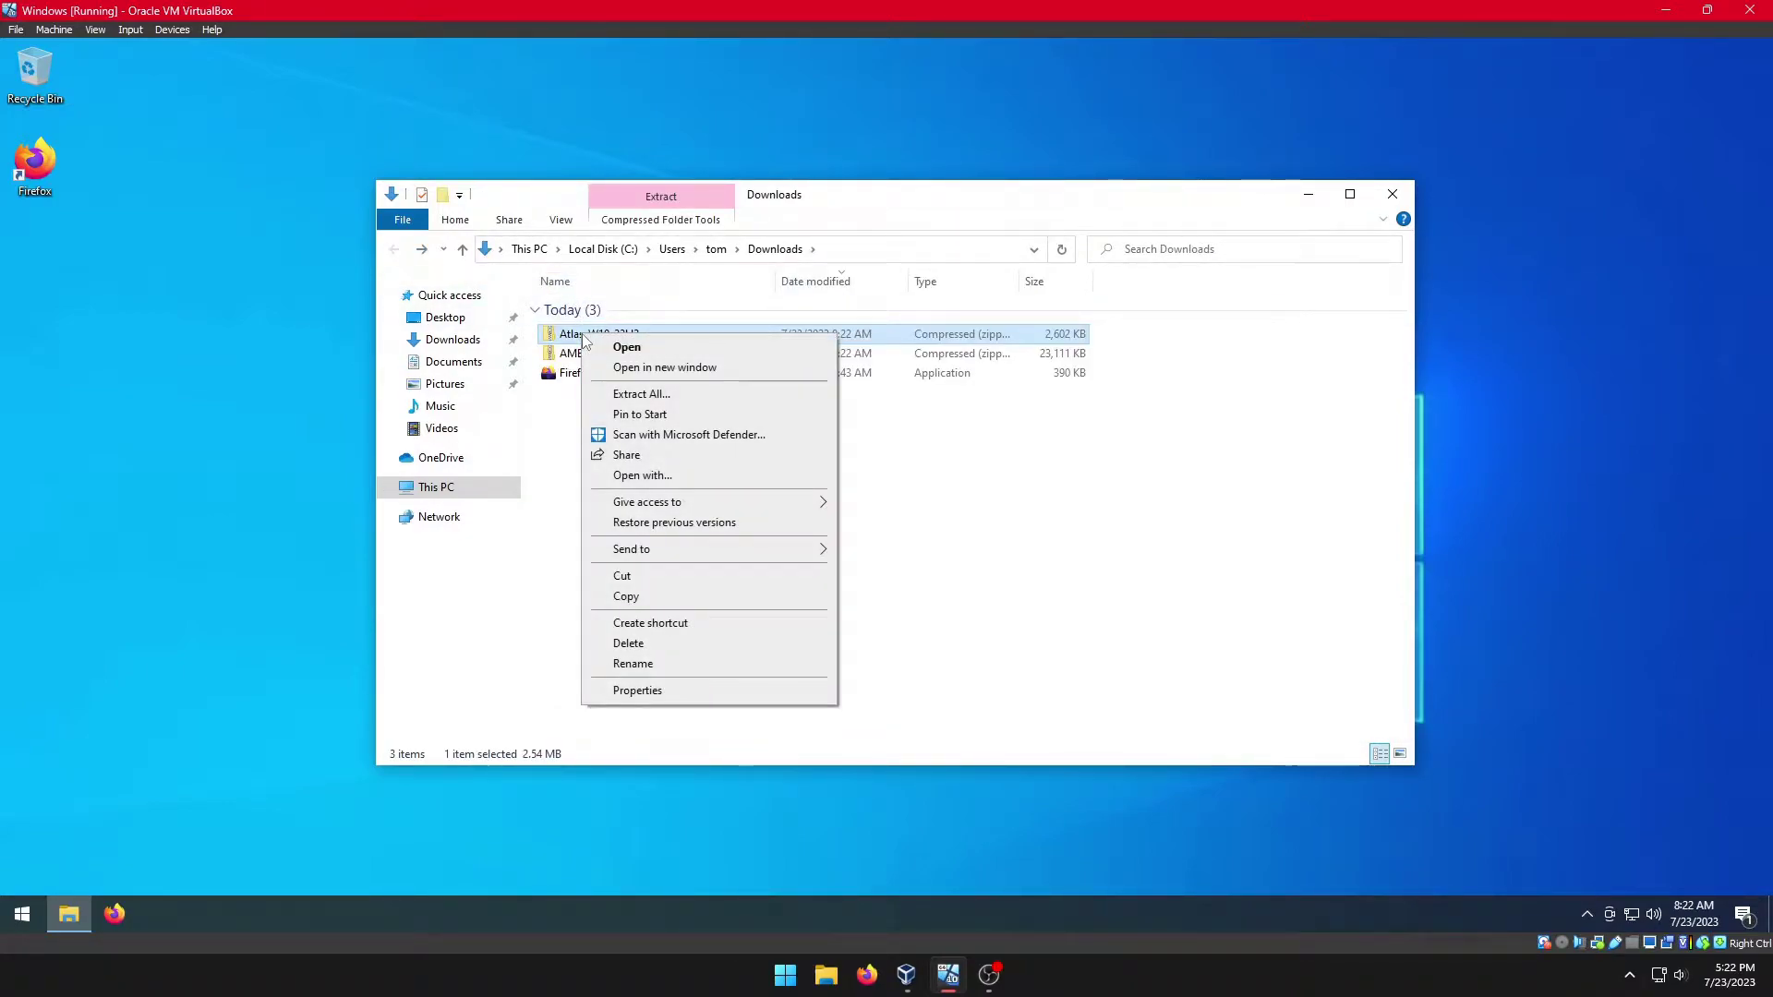
pyautogui.click(628, 395)
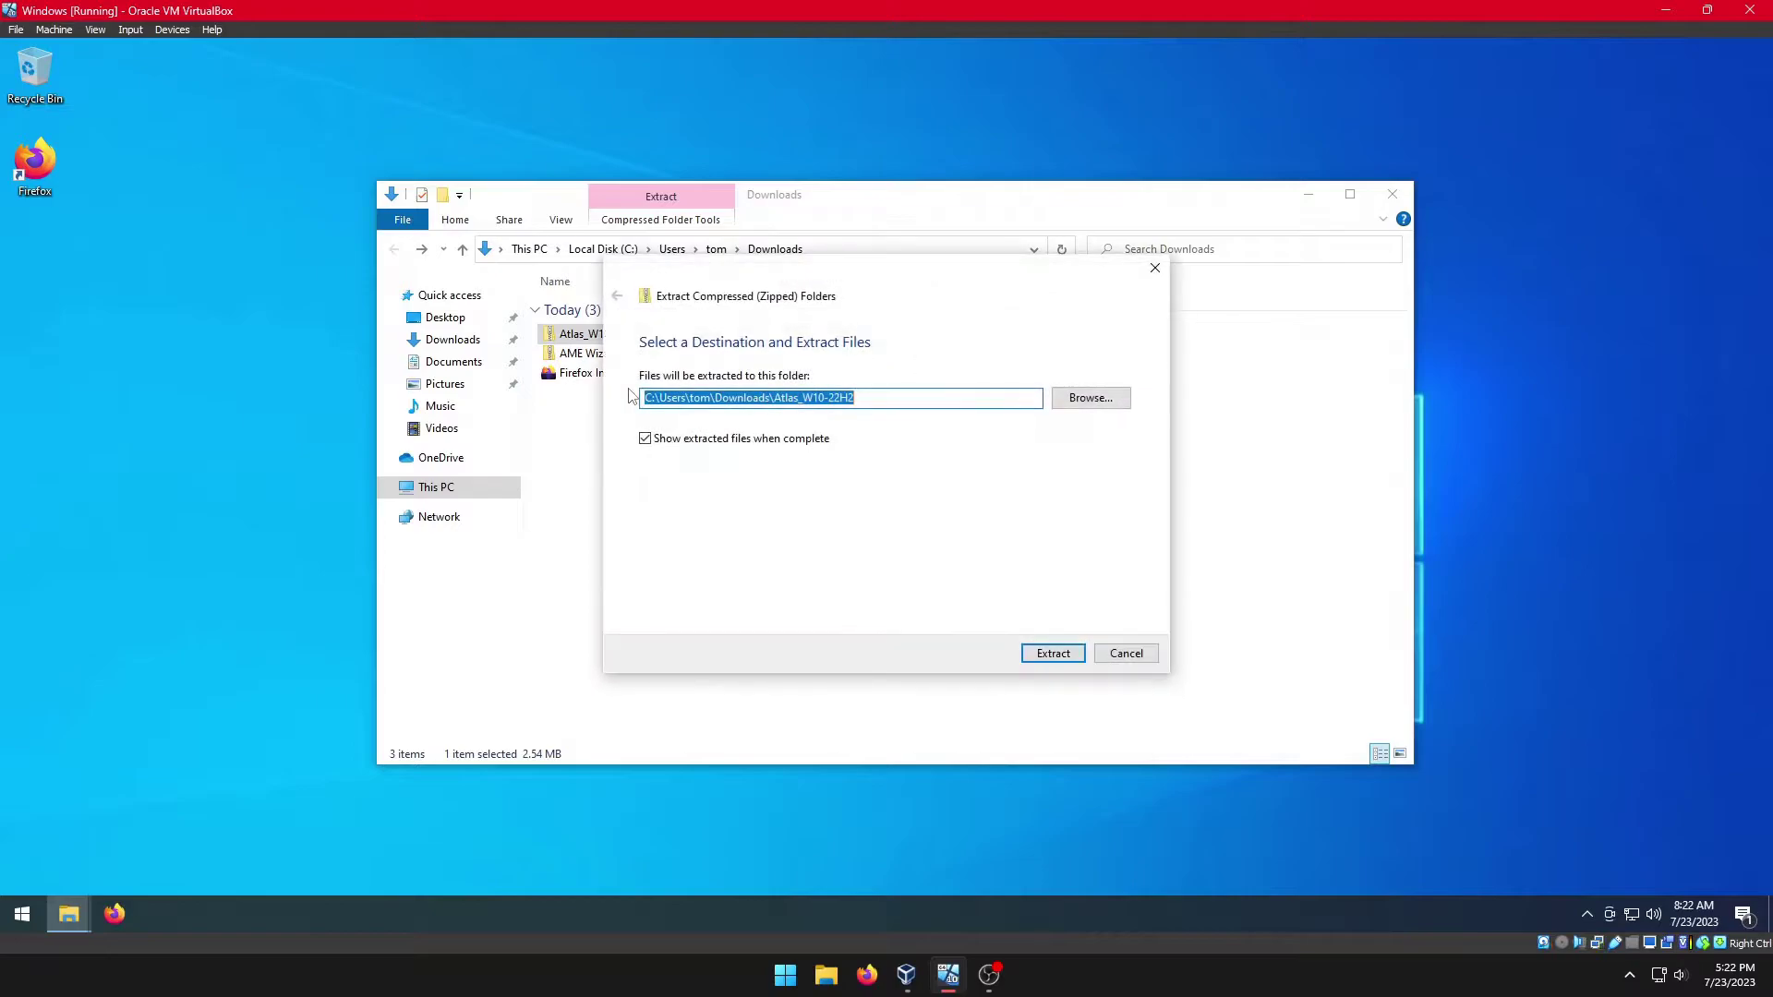
pyautogui.click(1056, 653)
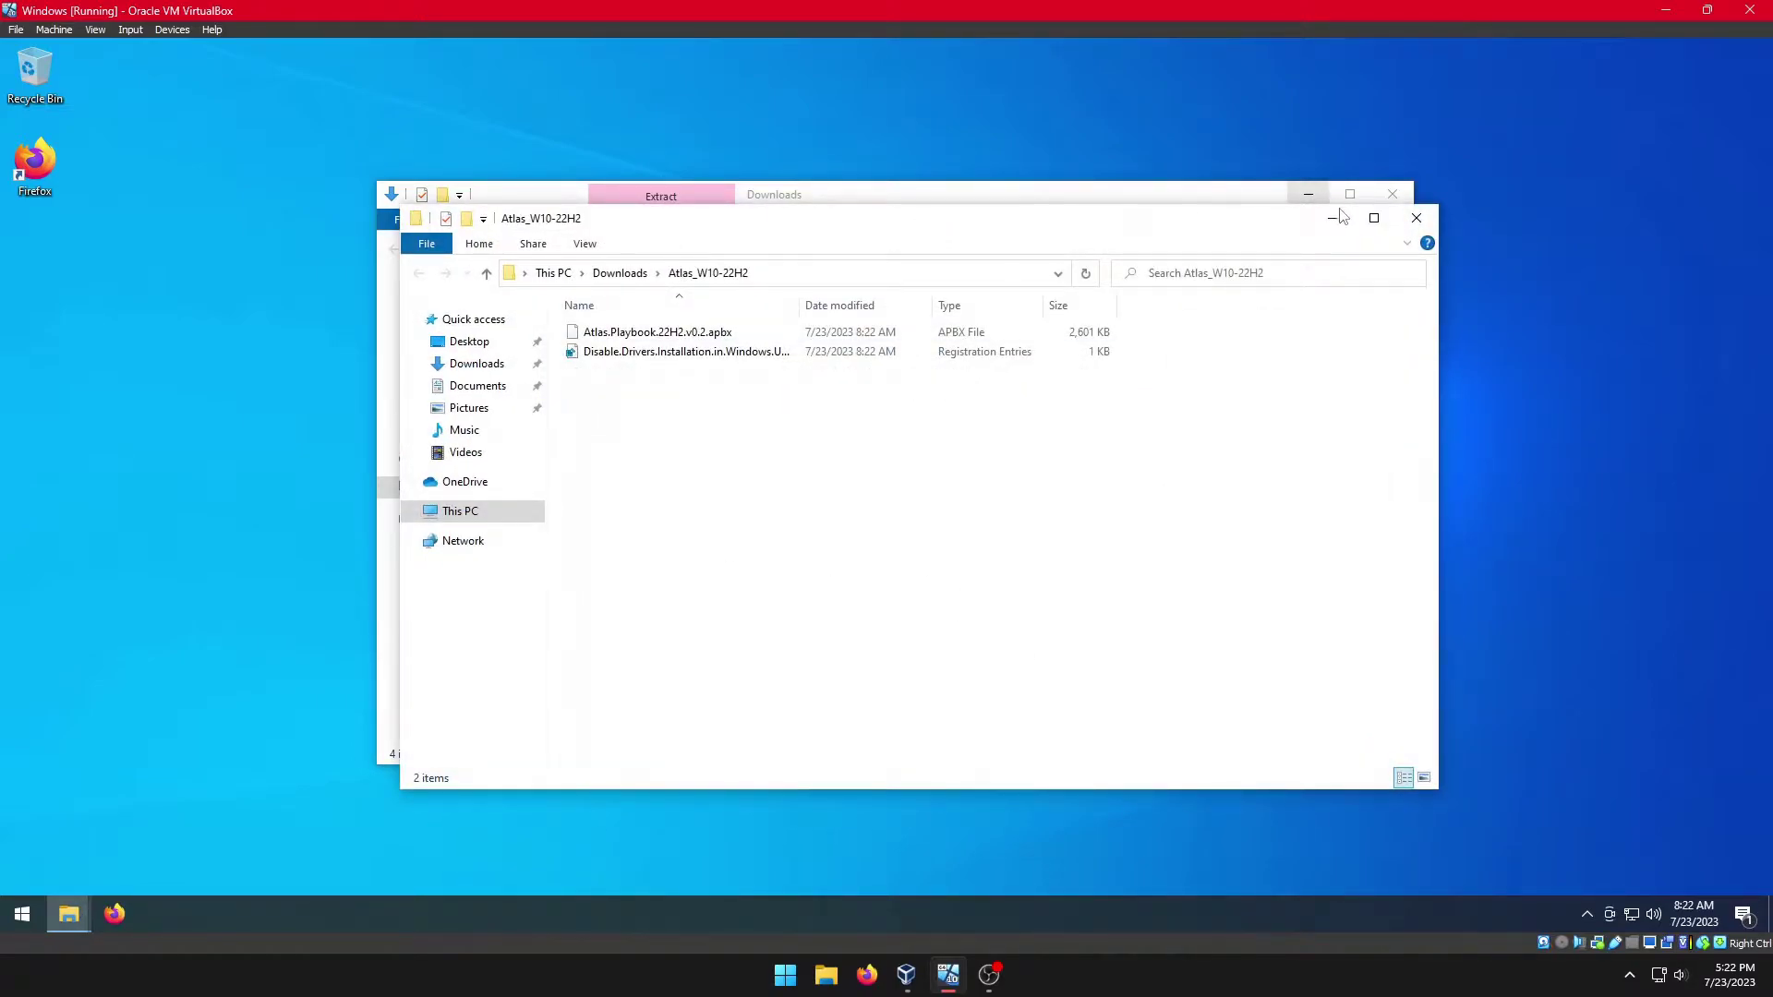
pyautogui.click(1417, 218)
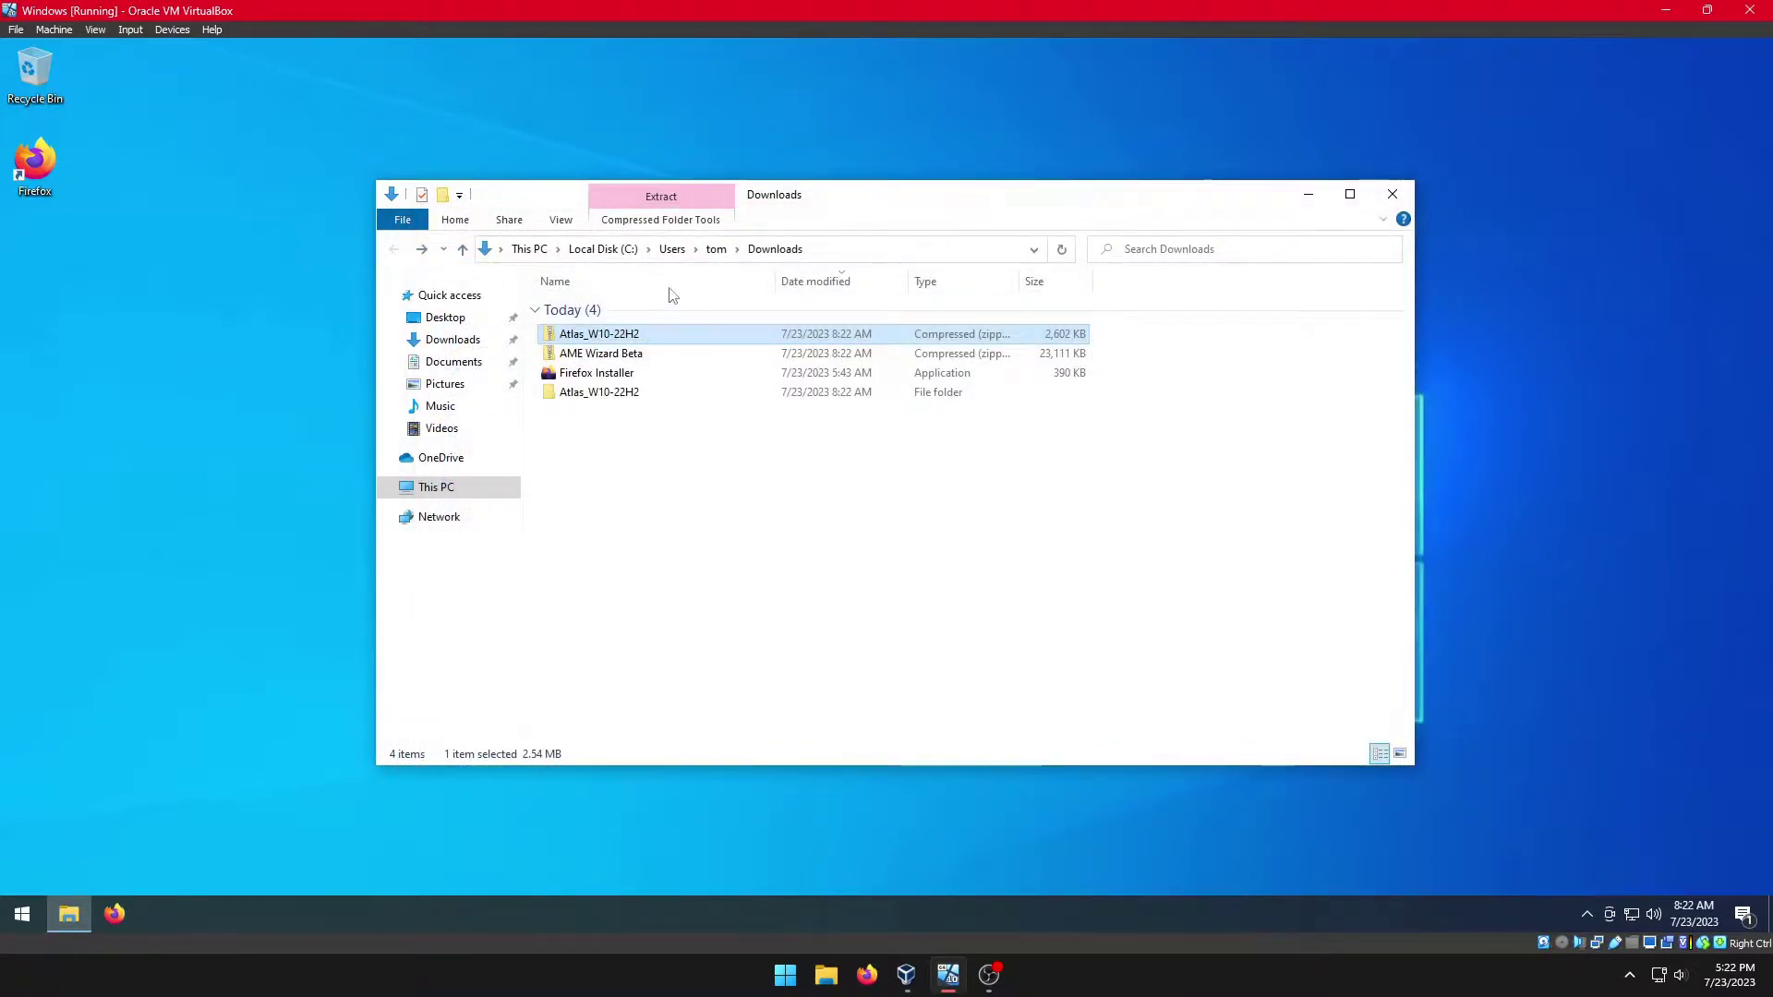
pyautogui.moveTo(576, 340); pyautogui.dragTo(63, 80)
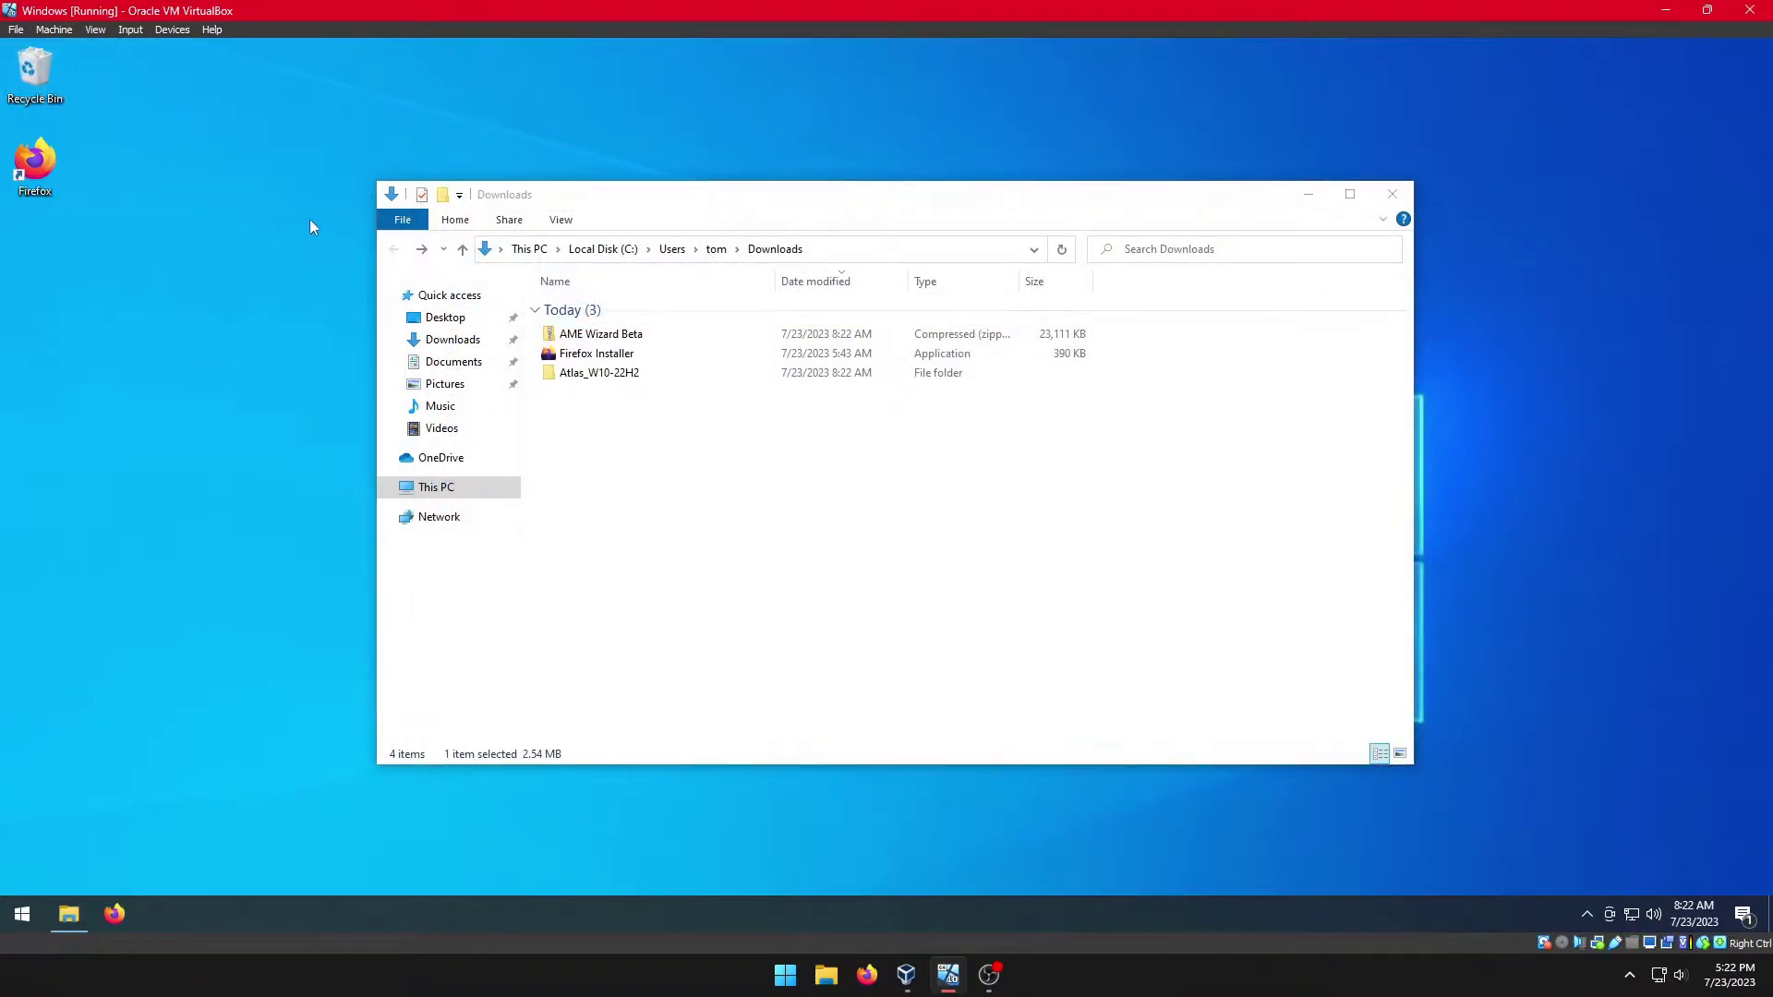
# Step: Drag the AME Wizard Beta application out of its zip into Downloads and delete the zip
pyautogui.doubleClick(580, 336)
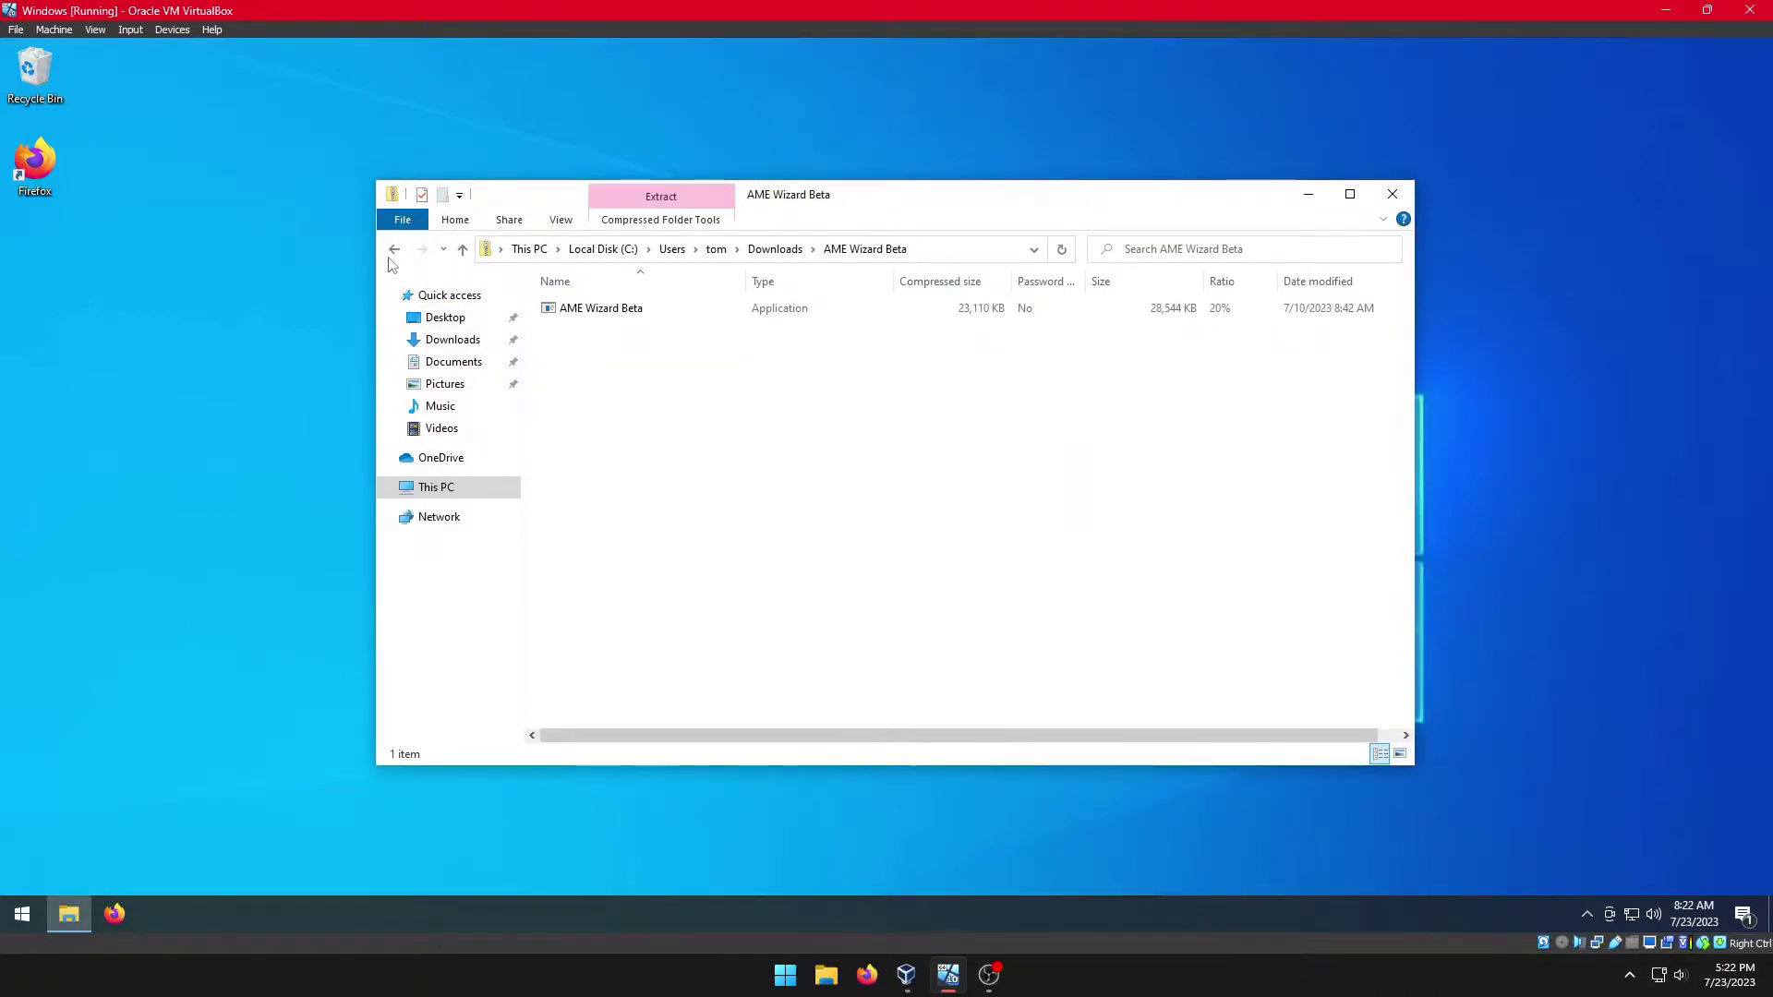
pyautogui.moveTo(566, 318); pyautogui.dragTo(774, 252)
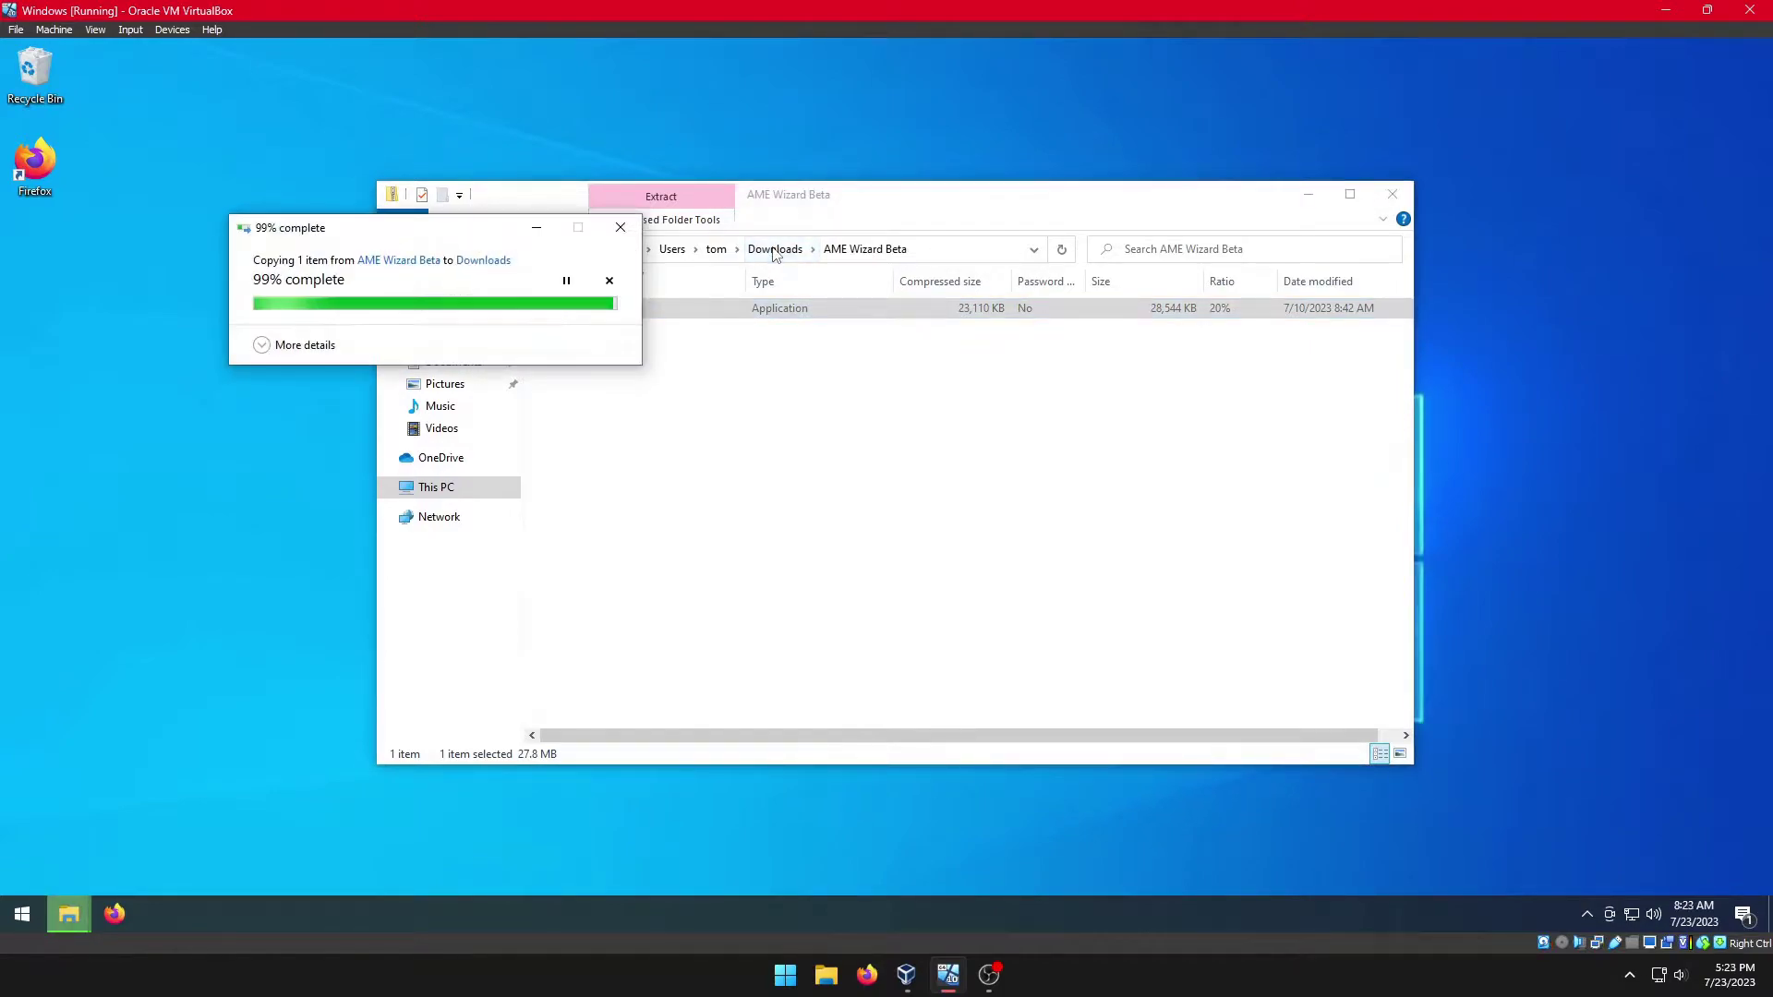
pyautogui.click(774, 250)
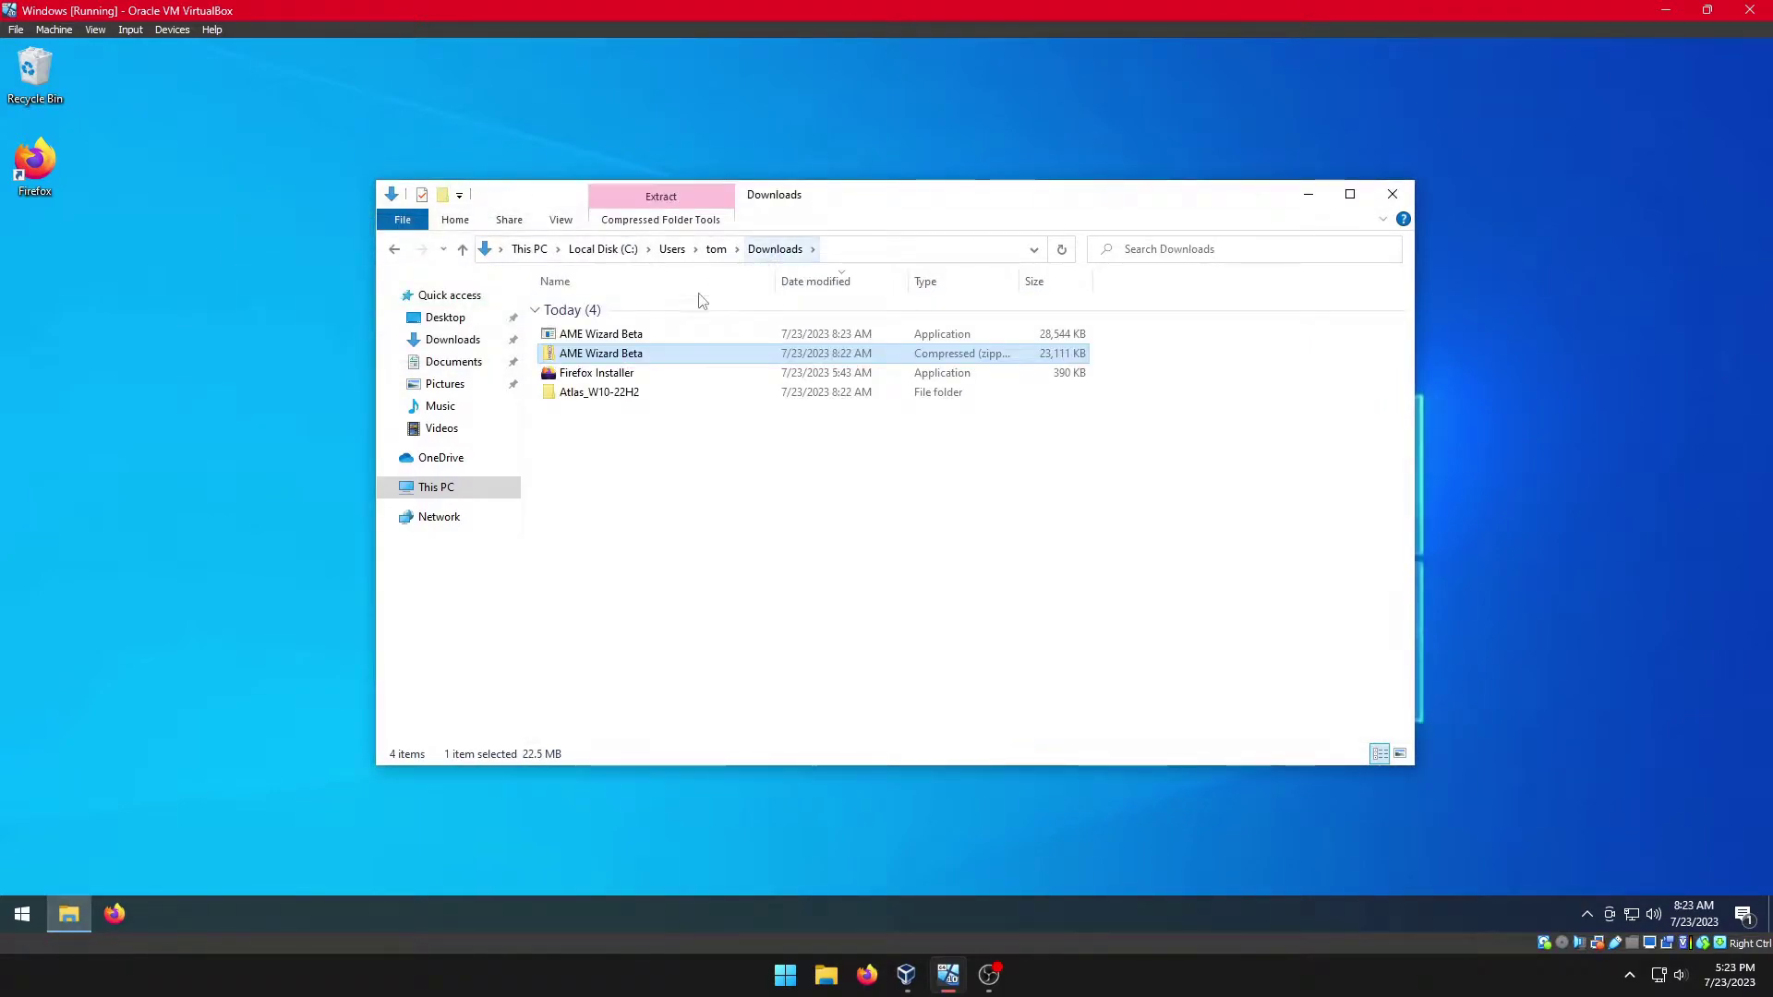
pyautogui.moveTo(557, 363); pyautogui.dragTo(274, 210)
pyautogui.click(600, 373)
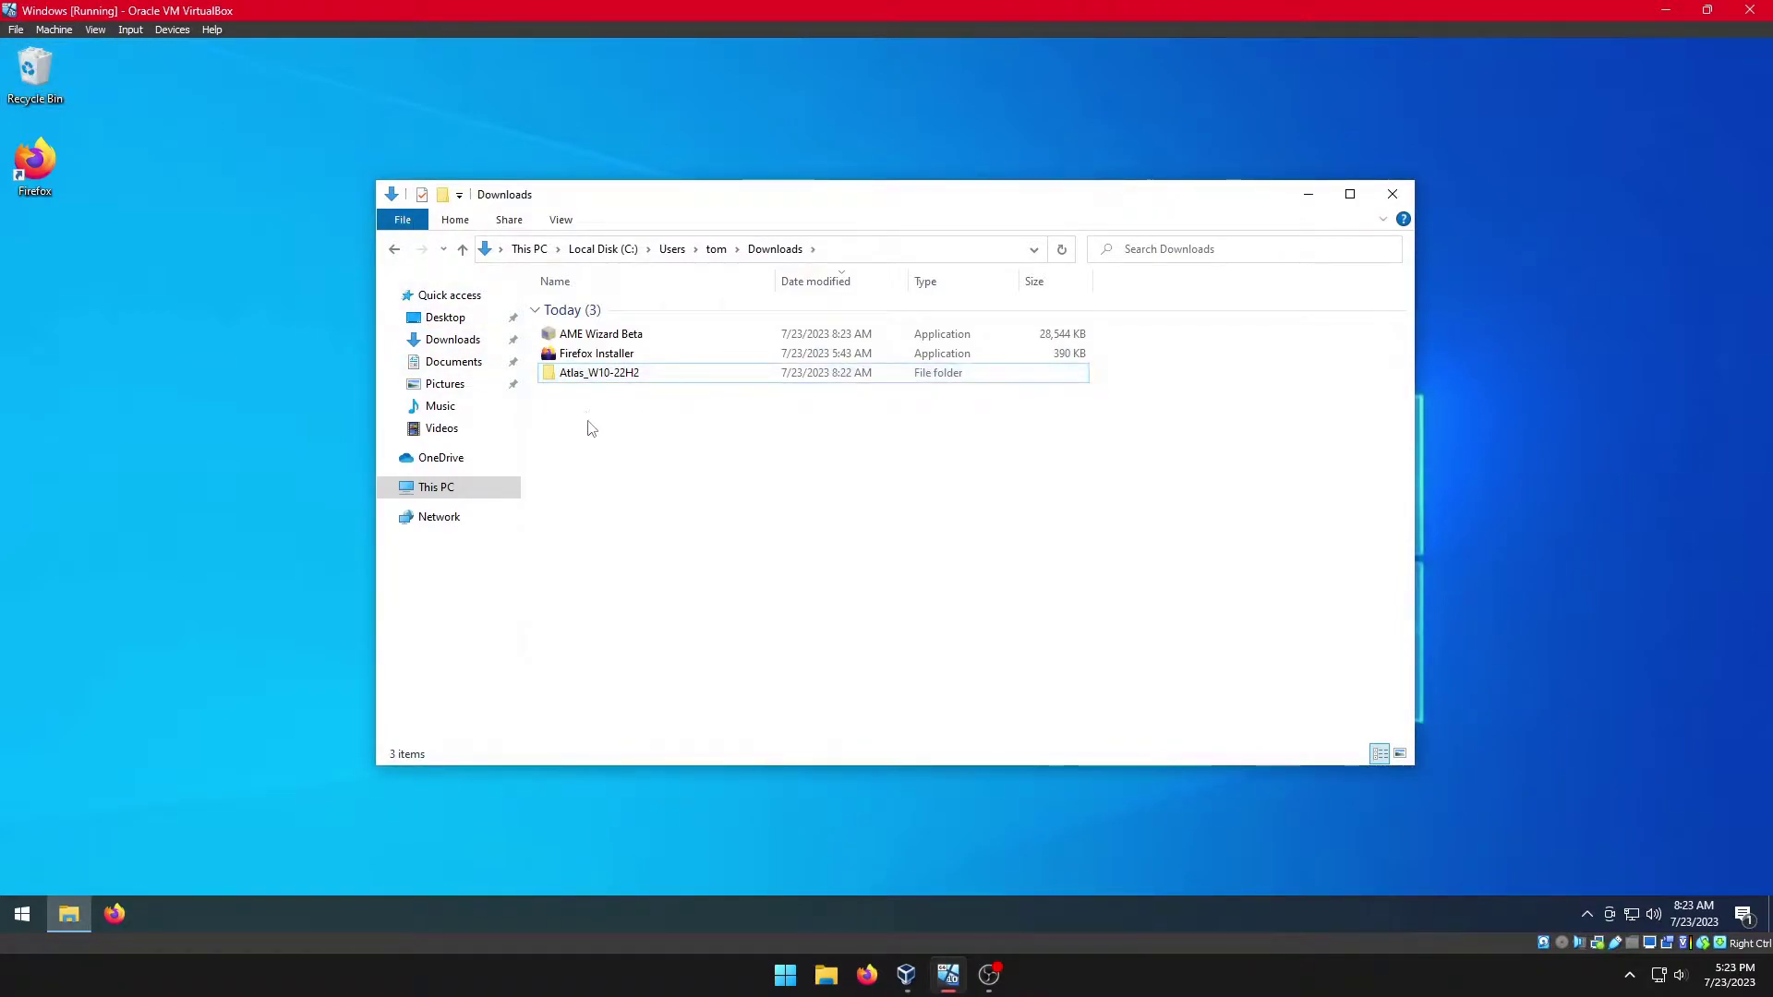
# Step: Merge the Disable.Drivers.Installation.in.Windows.Update registry file from Atlas_W10-22H2, then return to Downloads
pyautogui.doubleClick(587, 375)
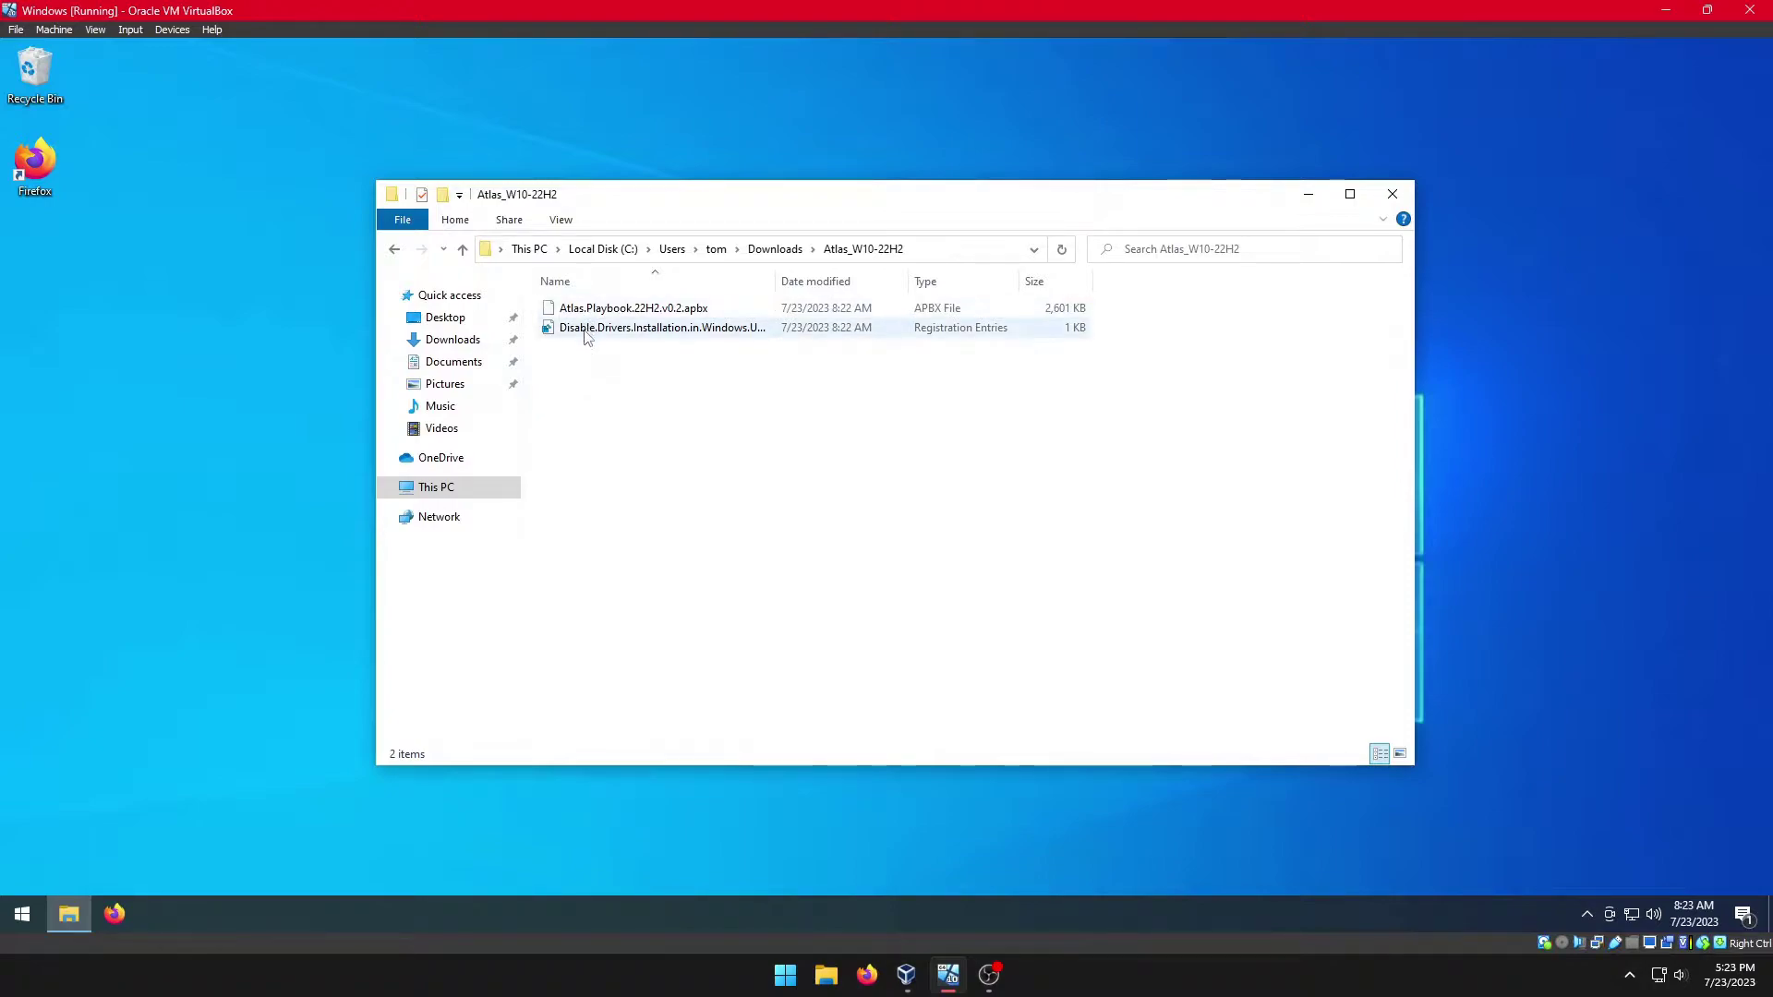
pyautogui.doubleClick(587, 333)
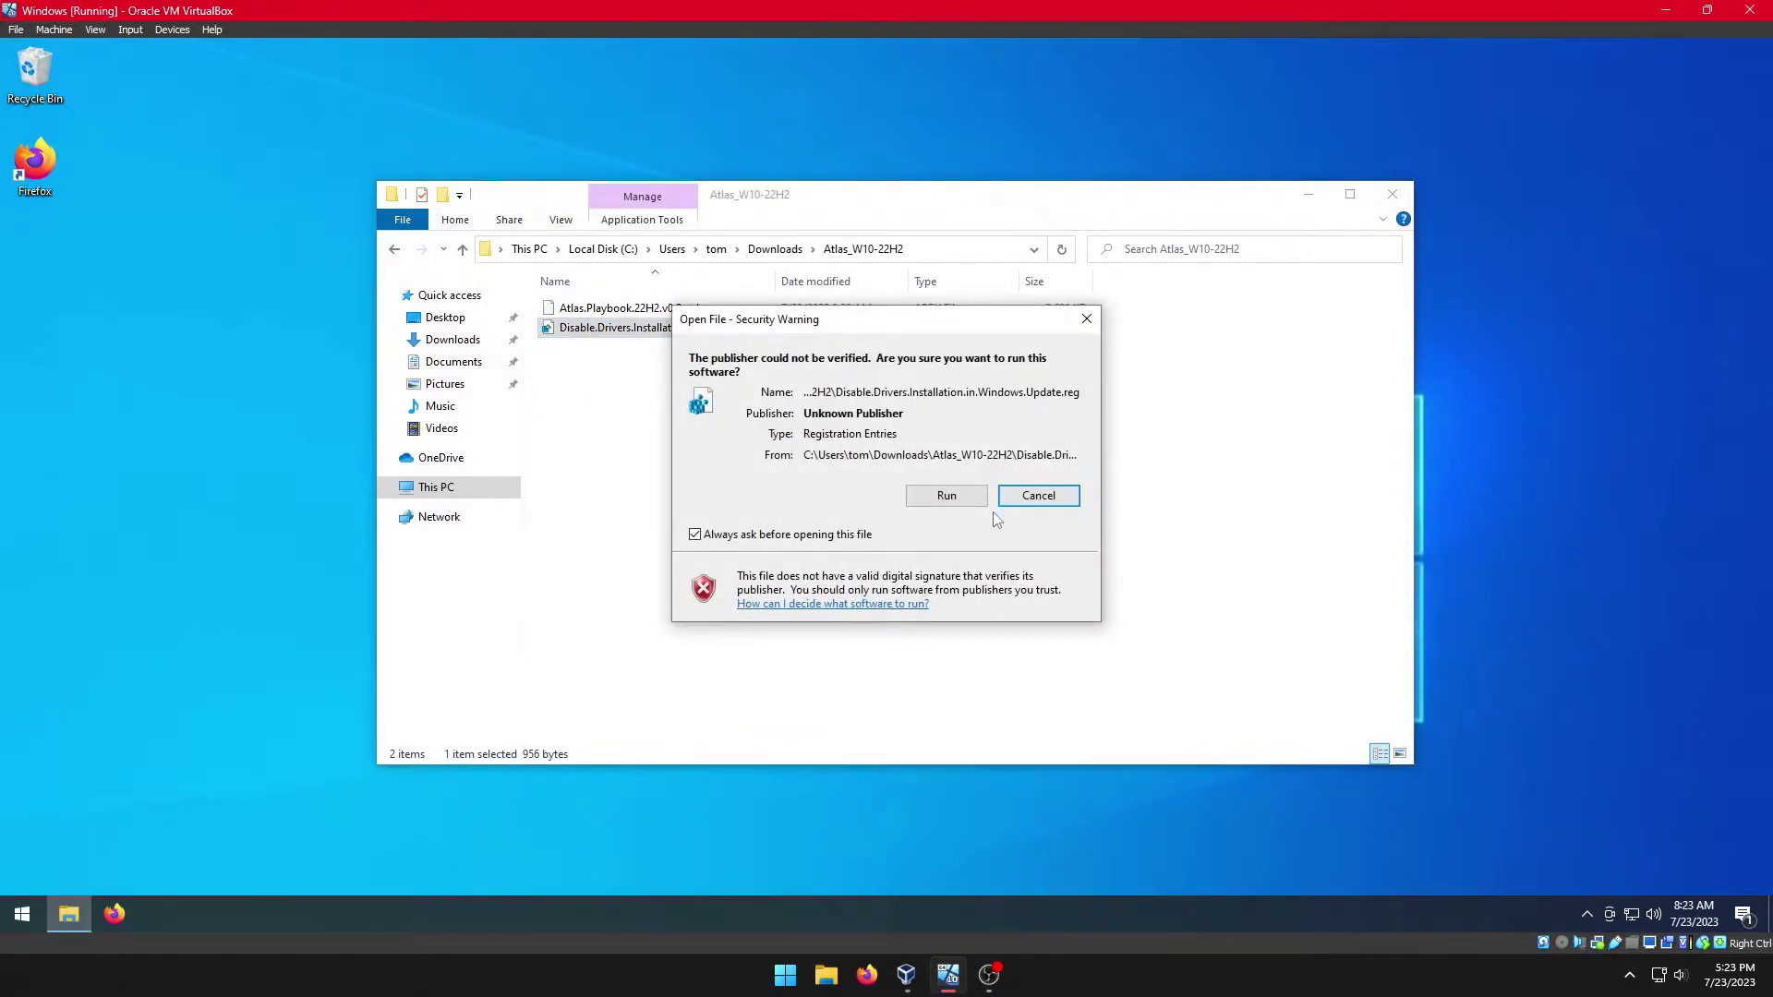
pyautogui.click(940, 497)
pyautogui.click(802, 585)
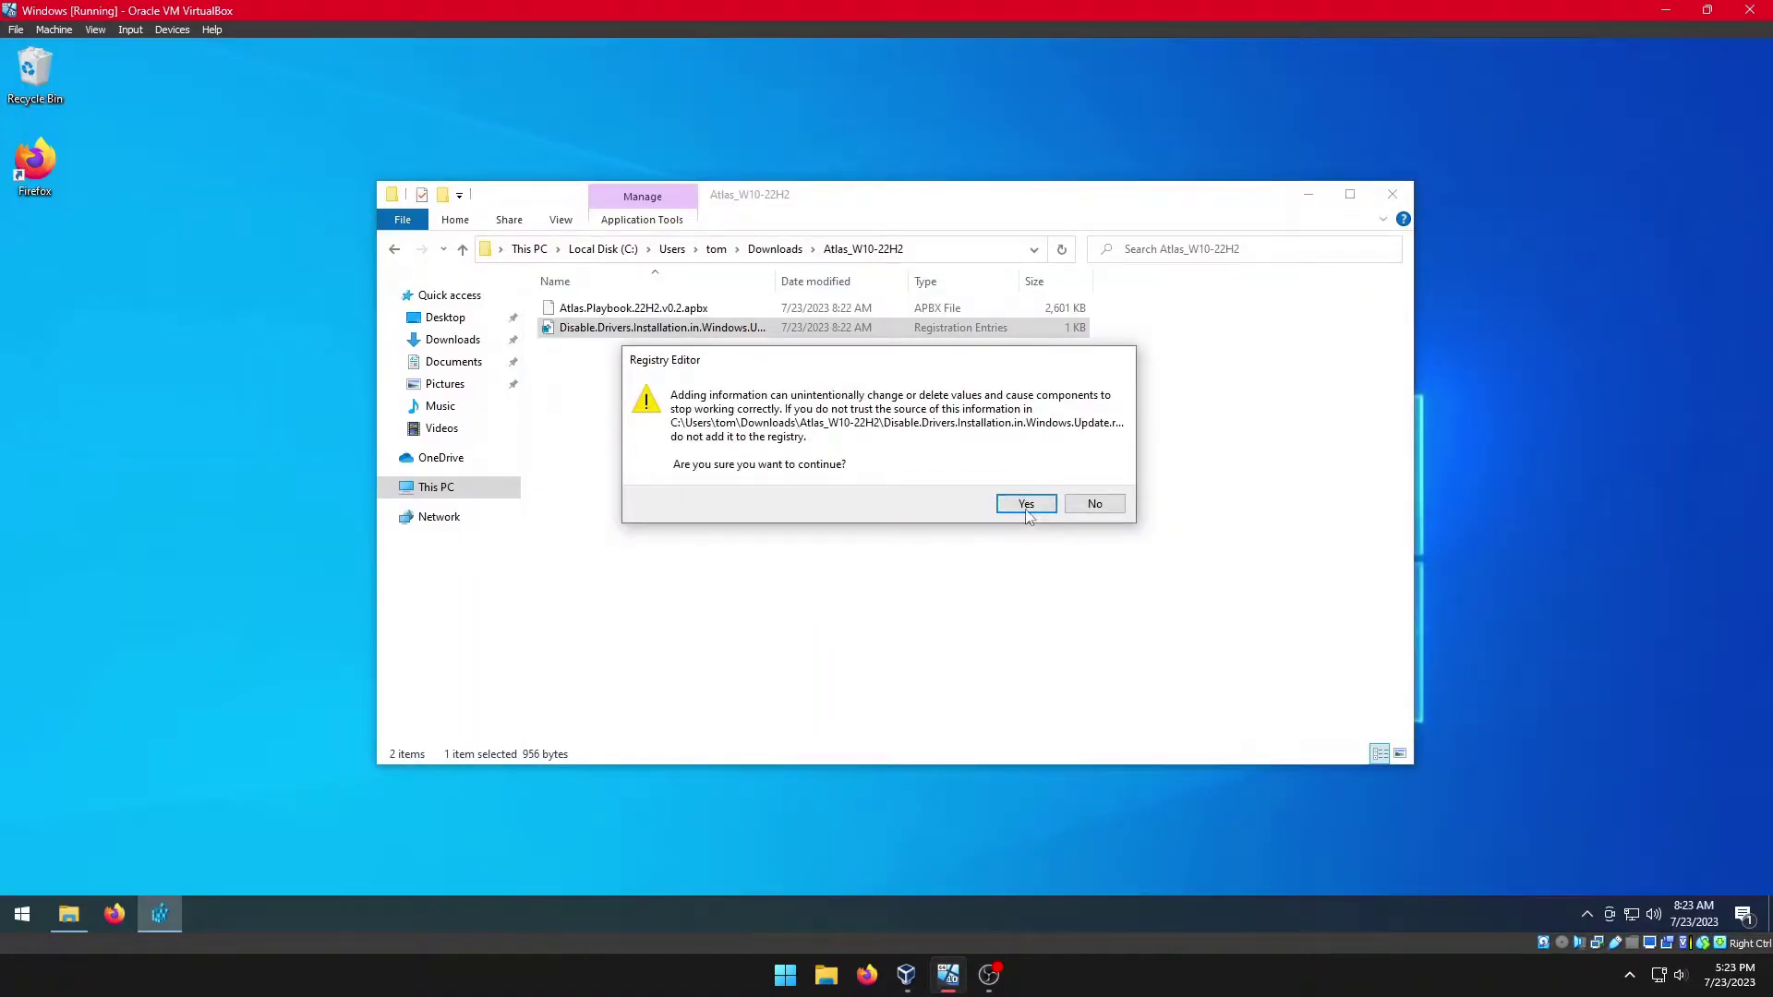
pyautogui.click(1025, 504)
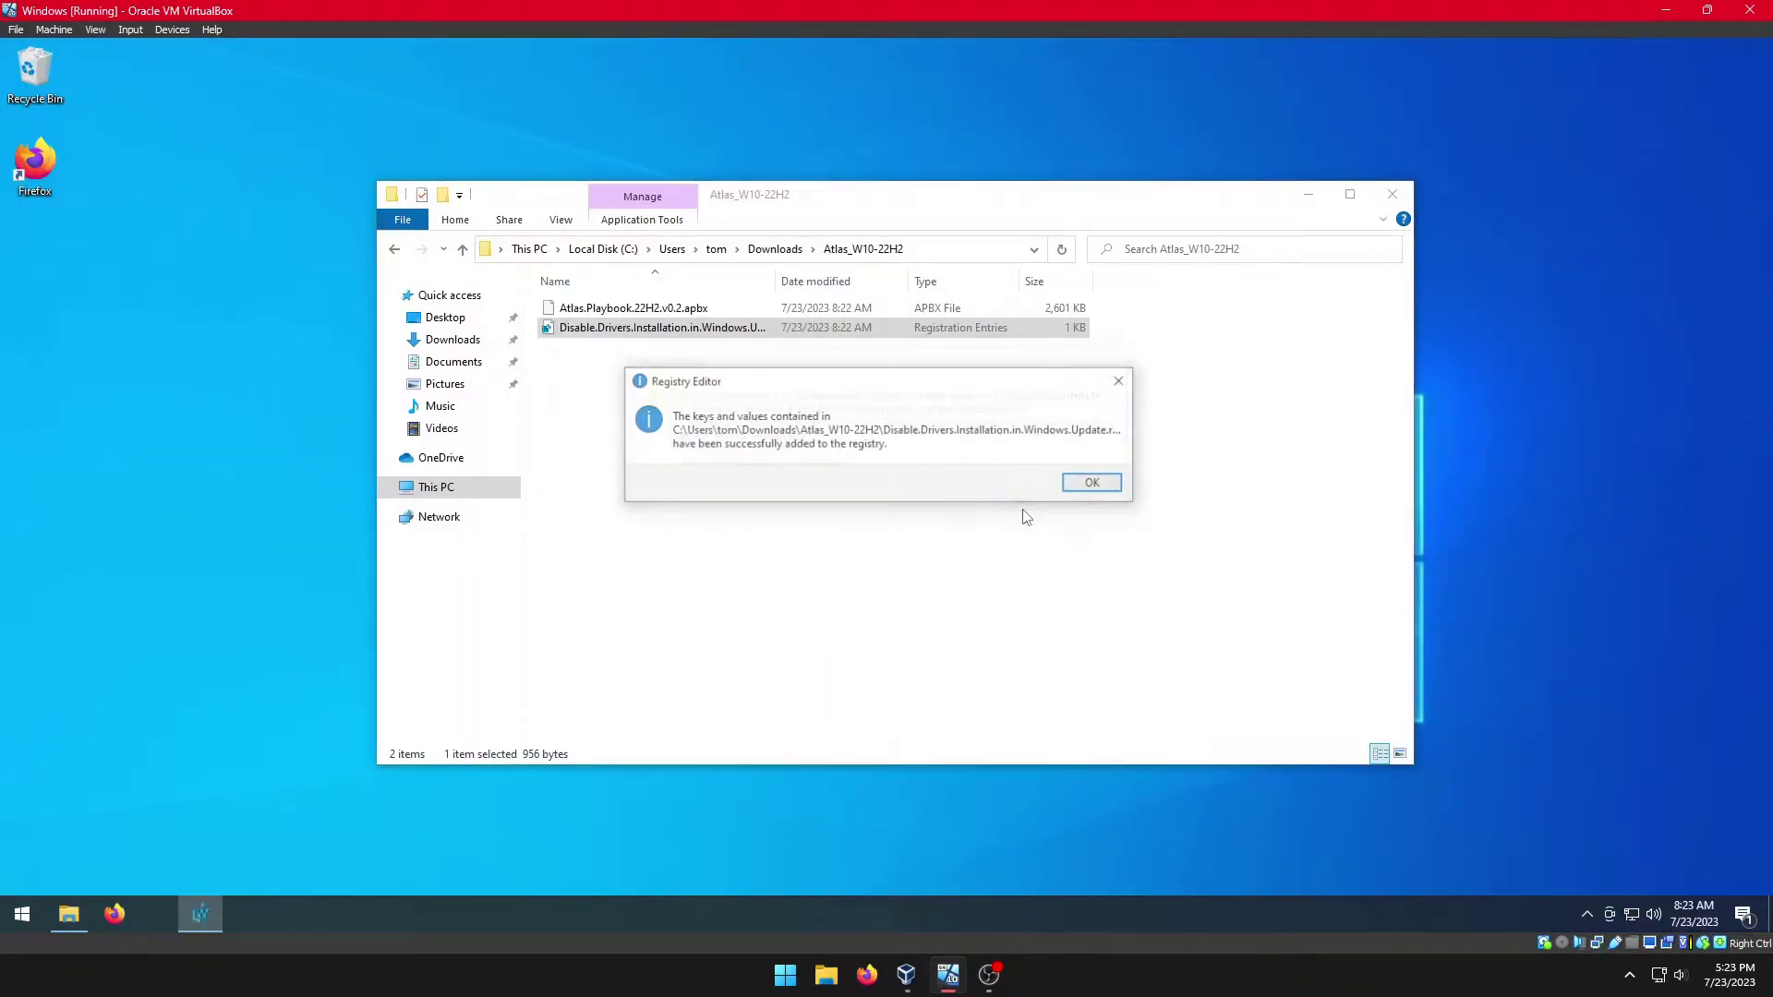
pyautogui.click(1095, 484)
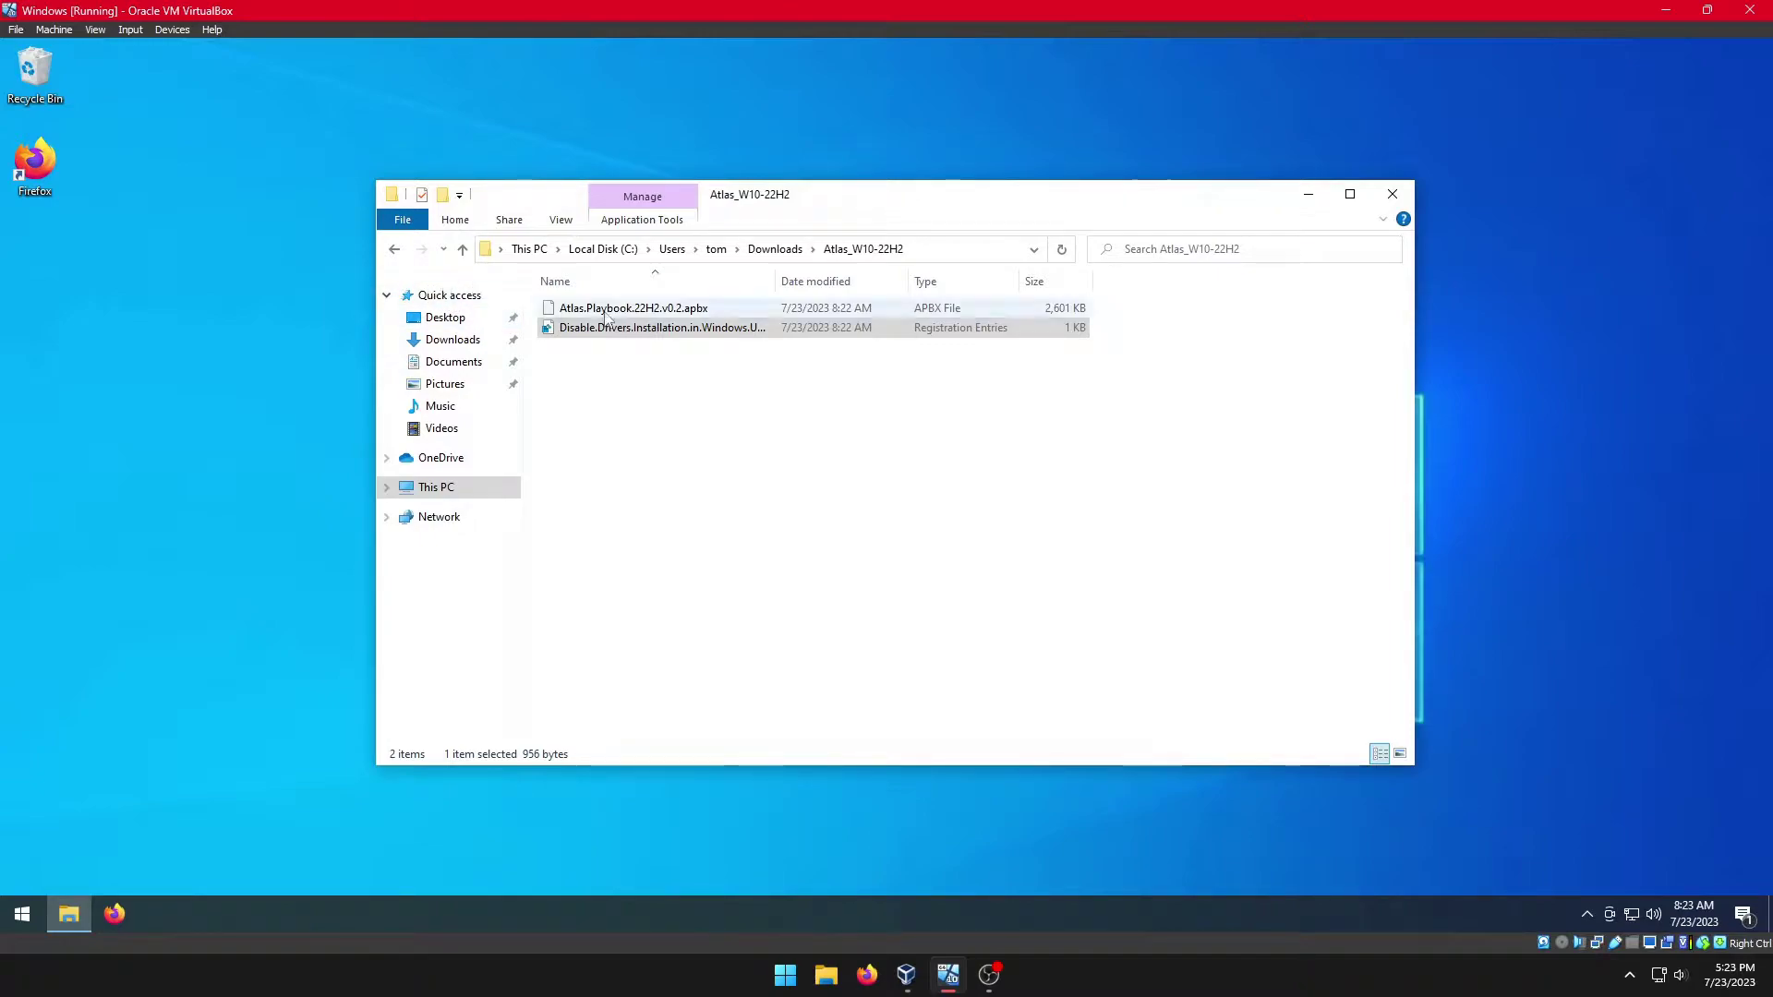
pyautogui.click(396, 250)
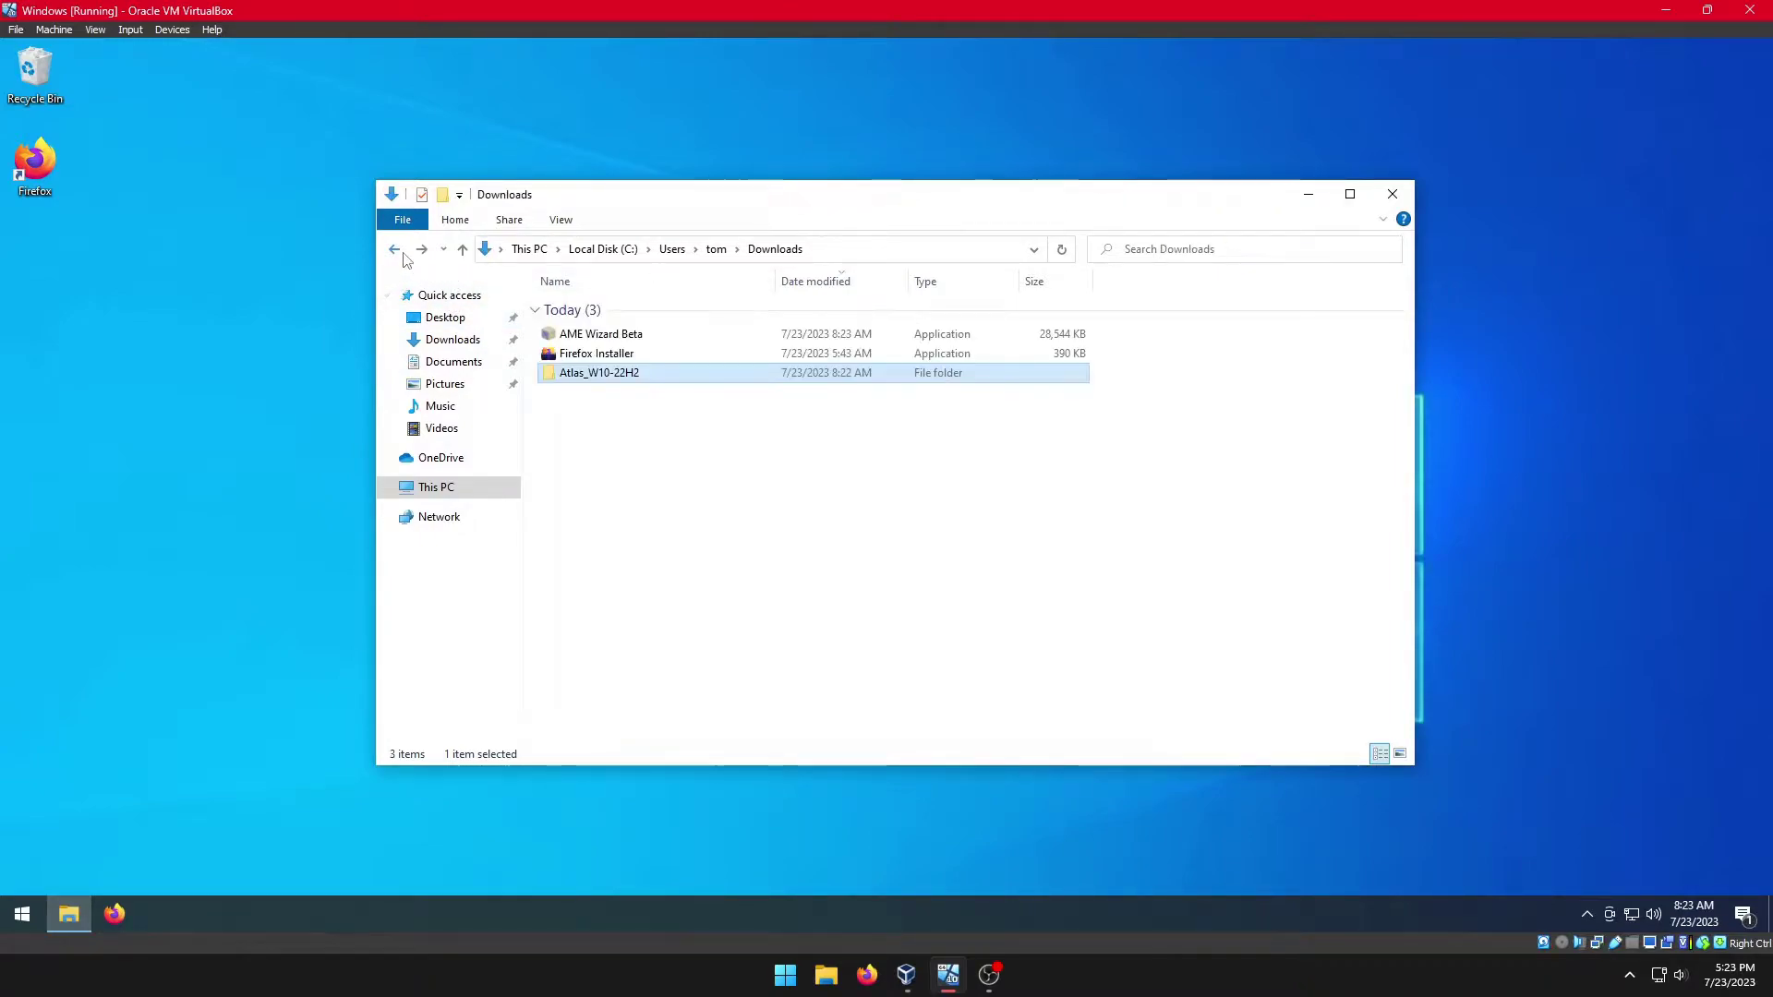
# Step: Launch AME Wizard Beta and briefly check CPU and memory in Task Manager
pyautogui.doubleClick(602, 336)
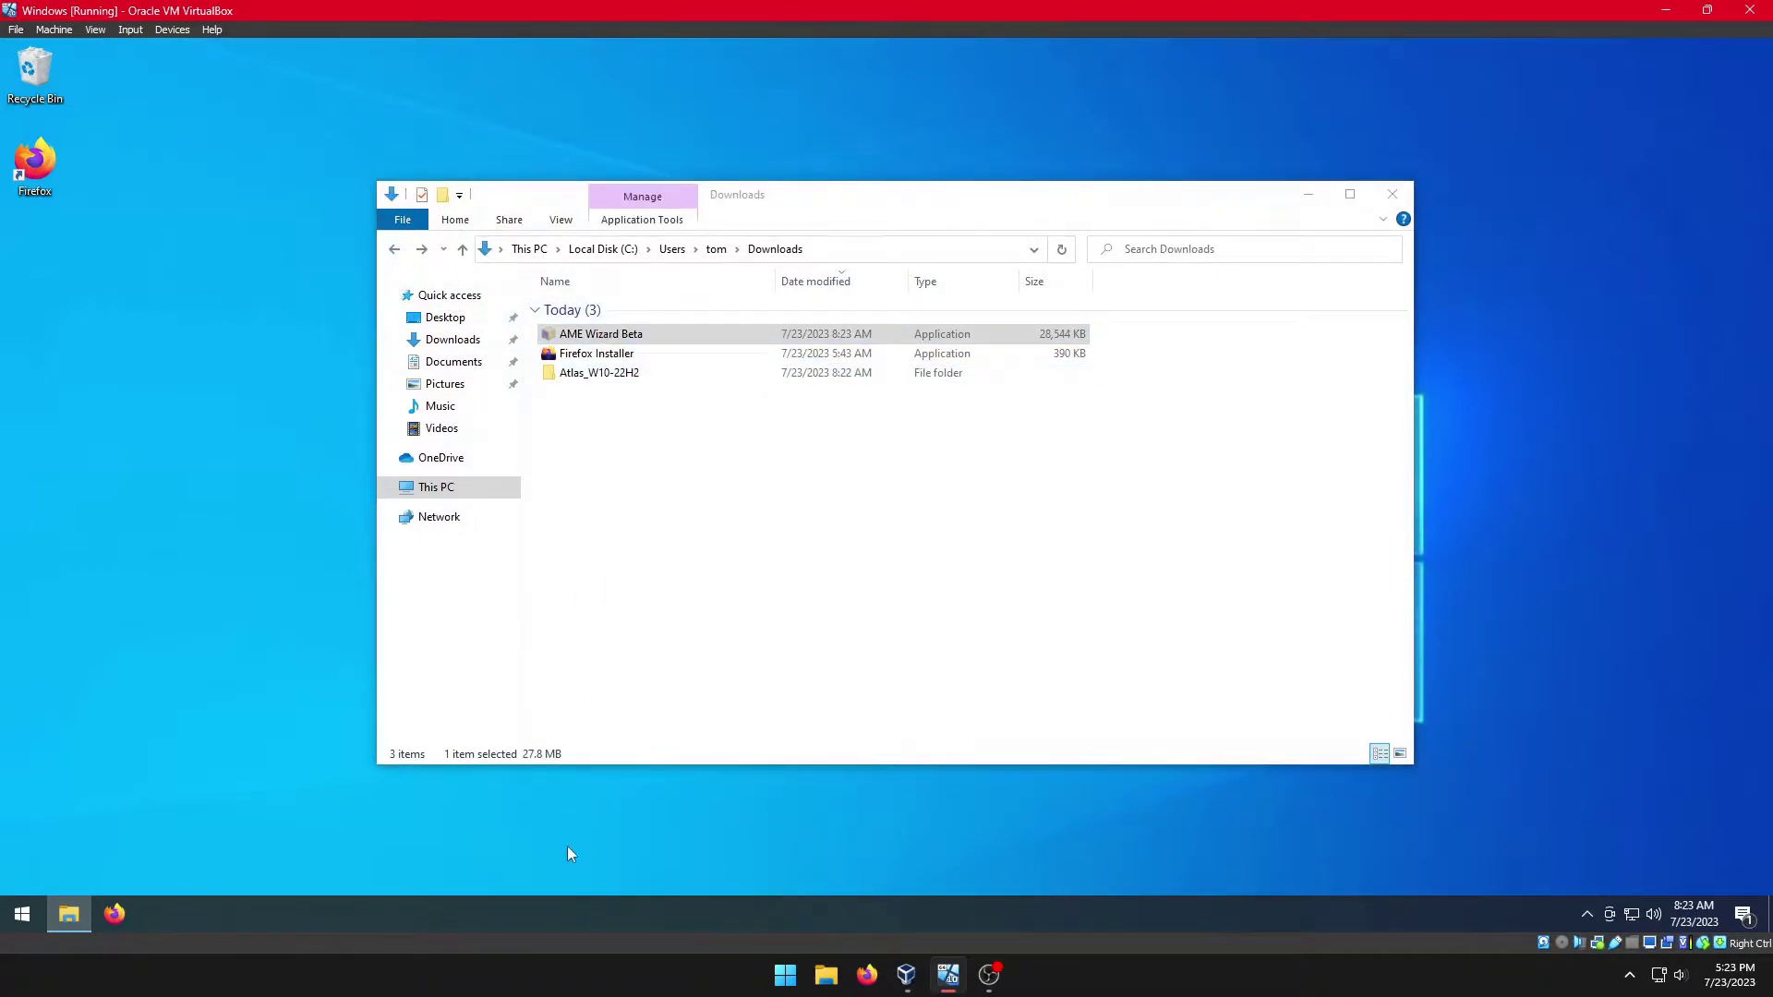
pyautogui.rightClick(579, 916)
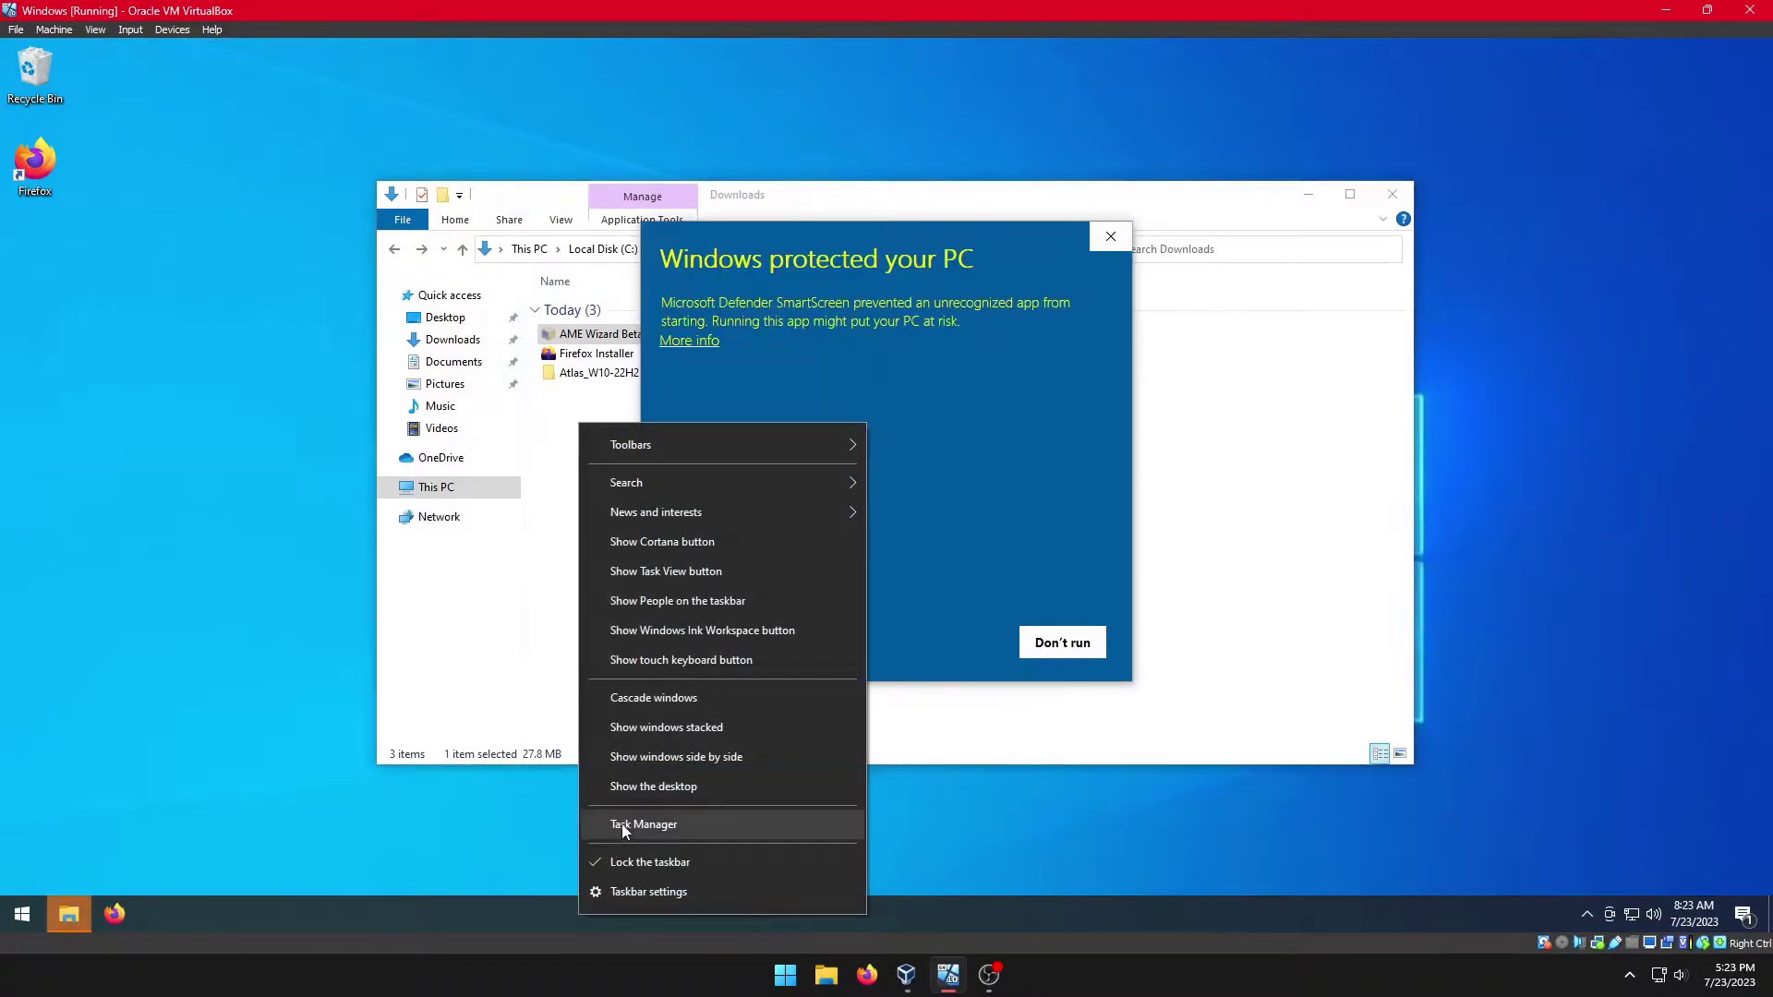
pyautogui.click(638, 825)
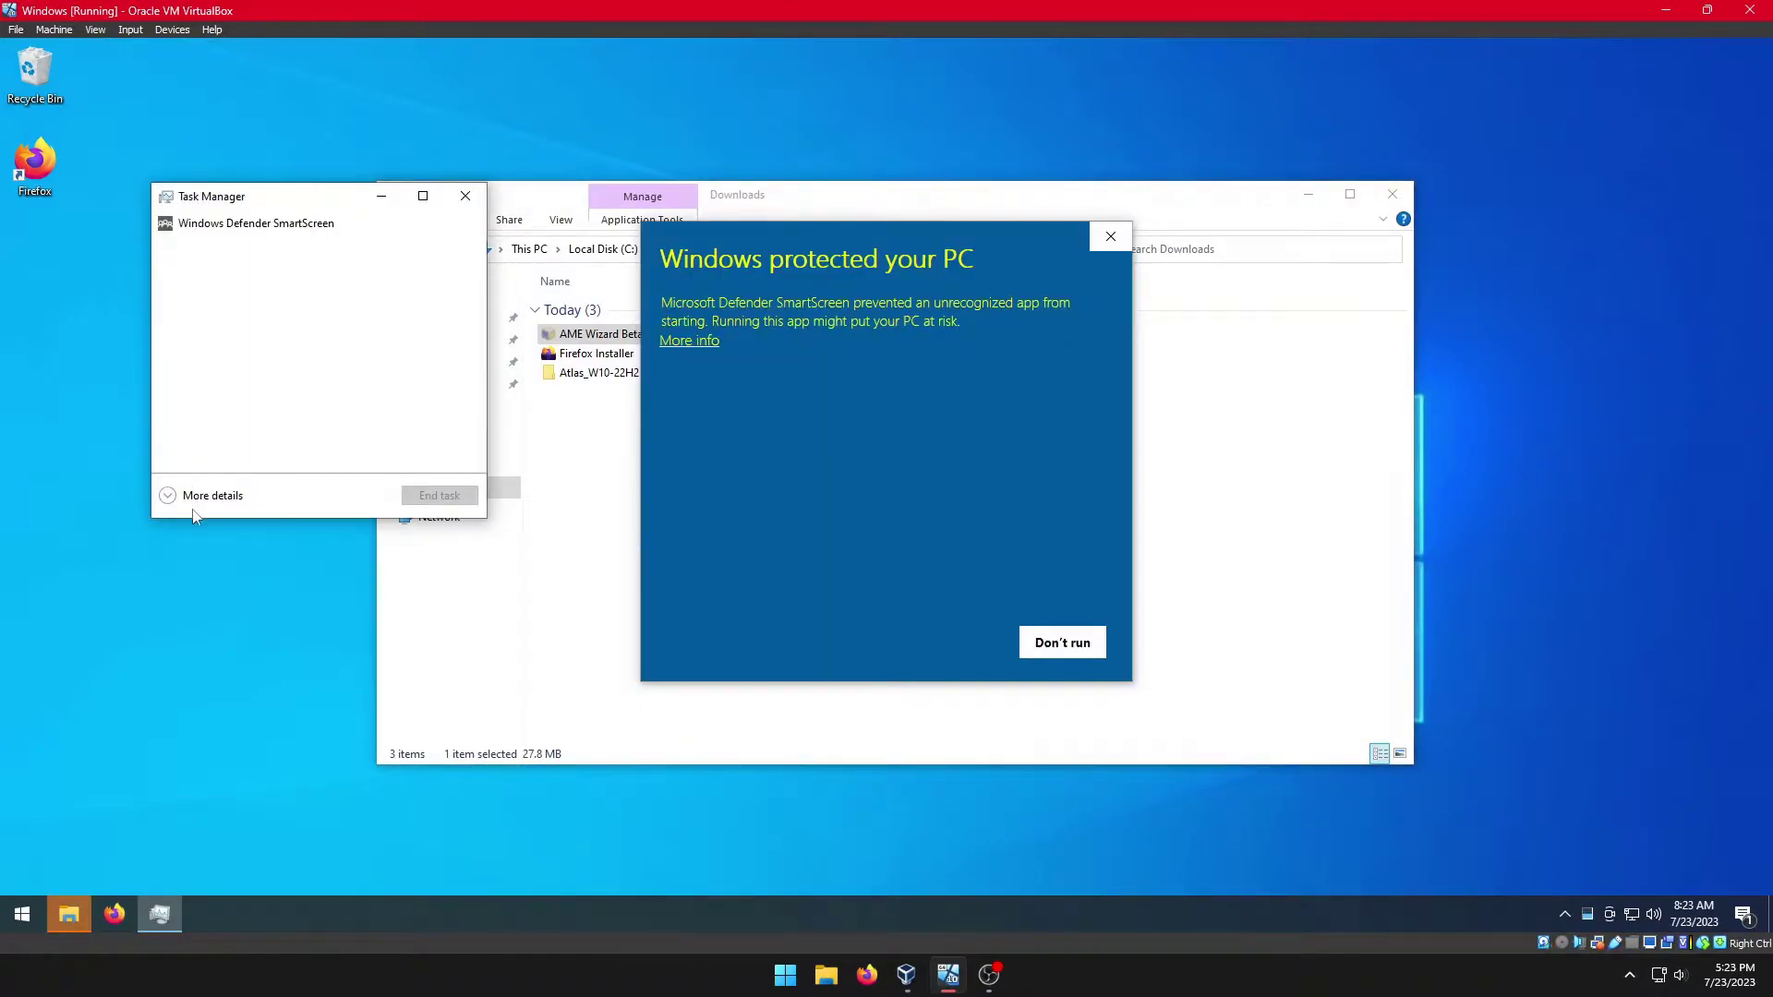
pyautogui.click(196, 498)
pyautogui.click(245, 242)
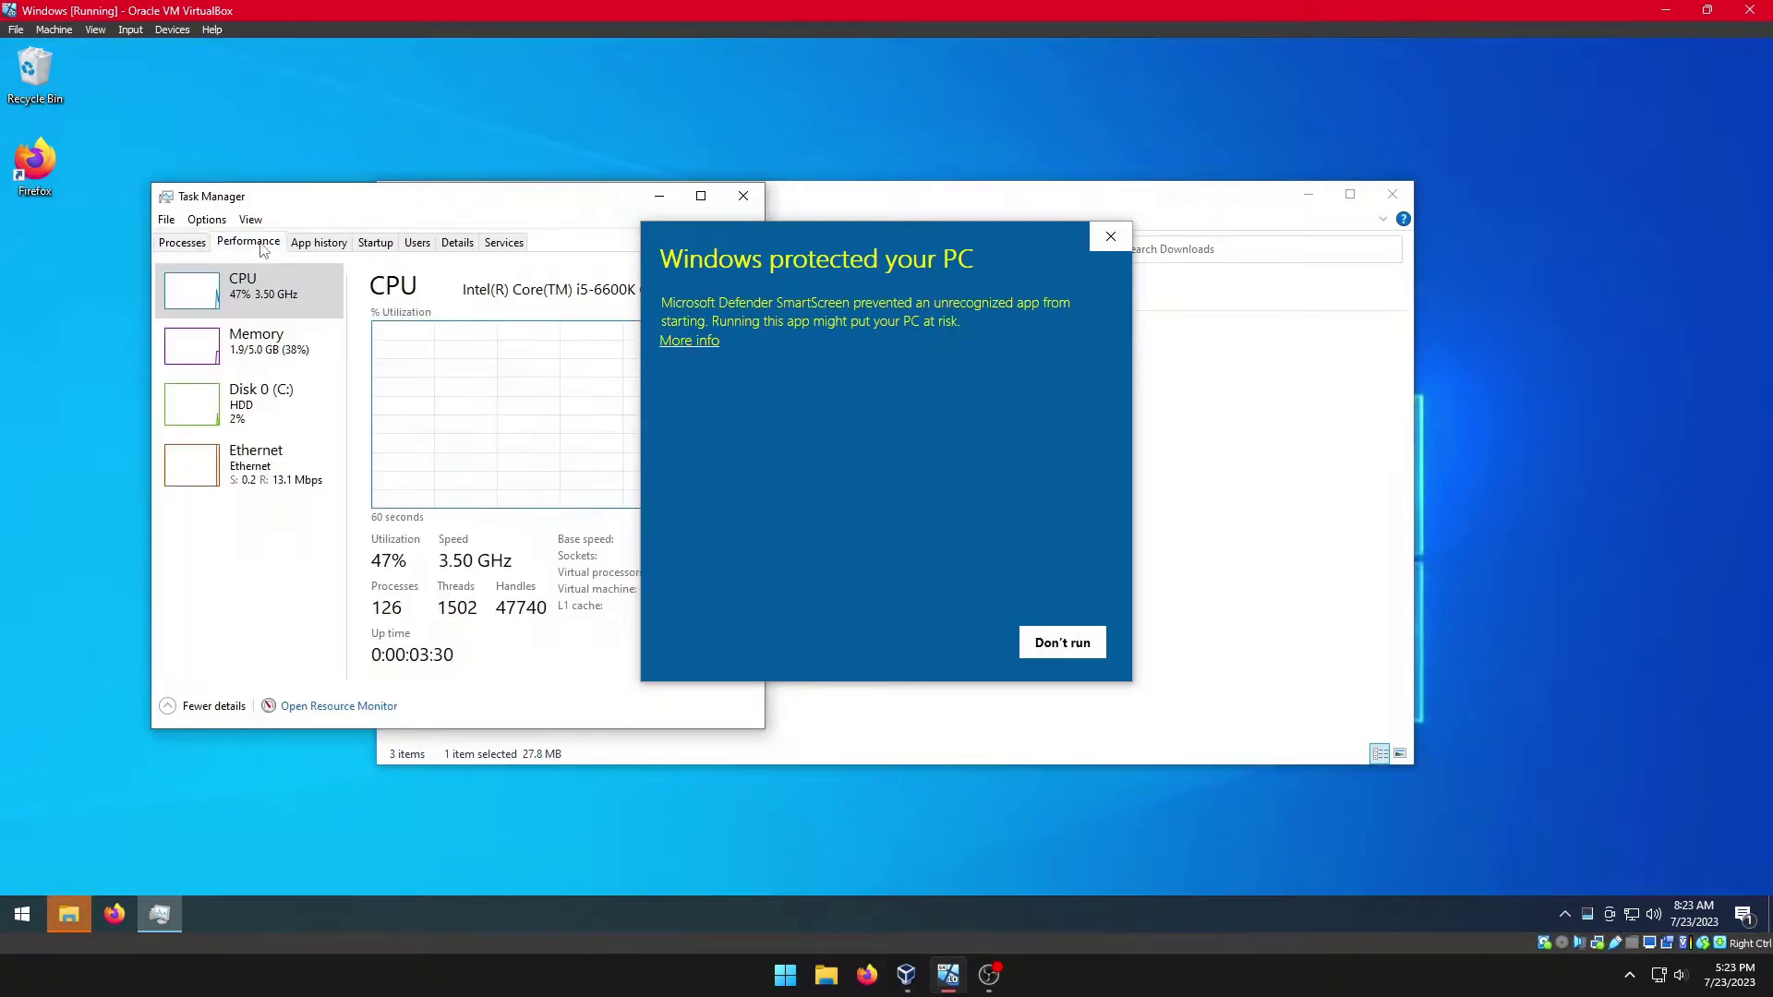
pyautogui.click(744, 196)
# Step: Run AME Wizard Beta anyway past SmartScreen and approve the administrator prompt
pyautogui.click(688, 342)
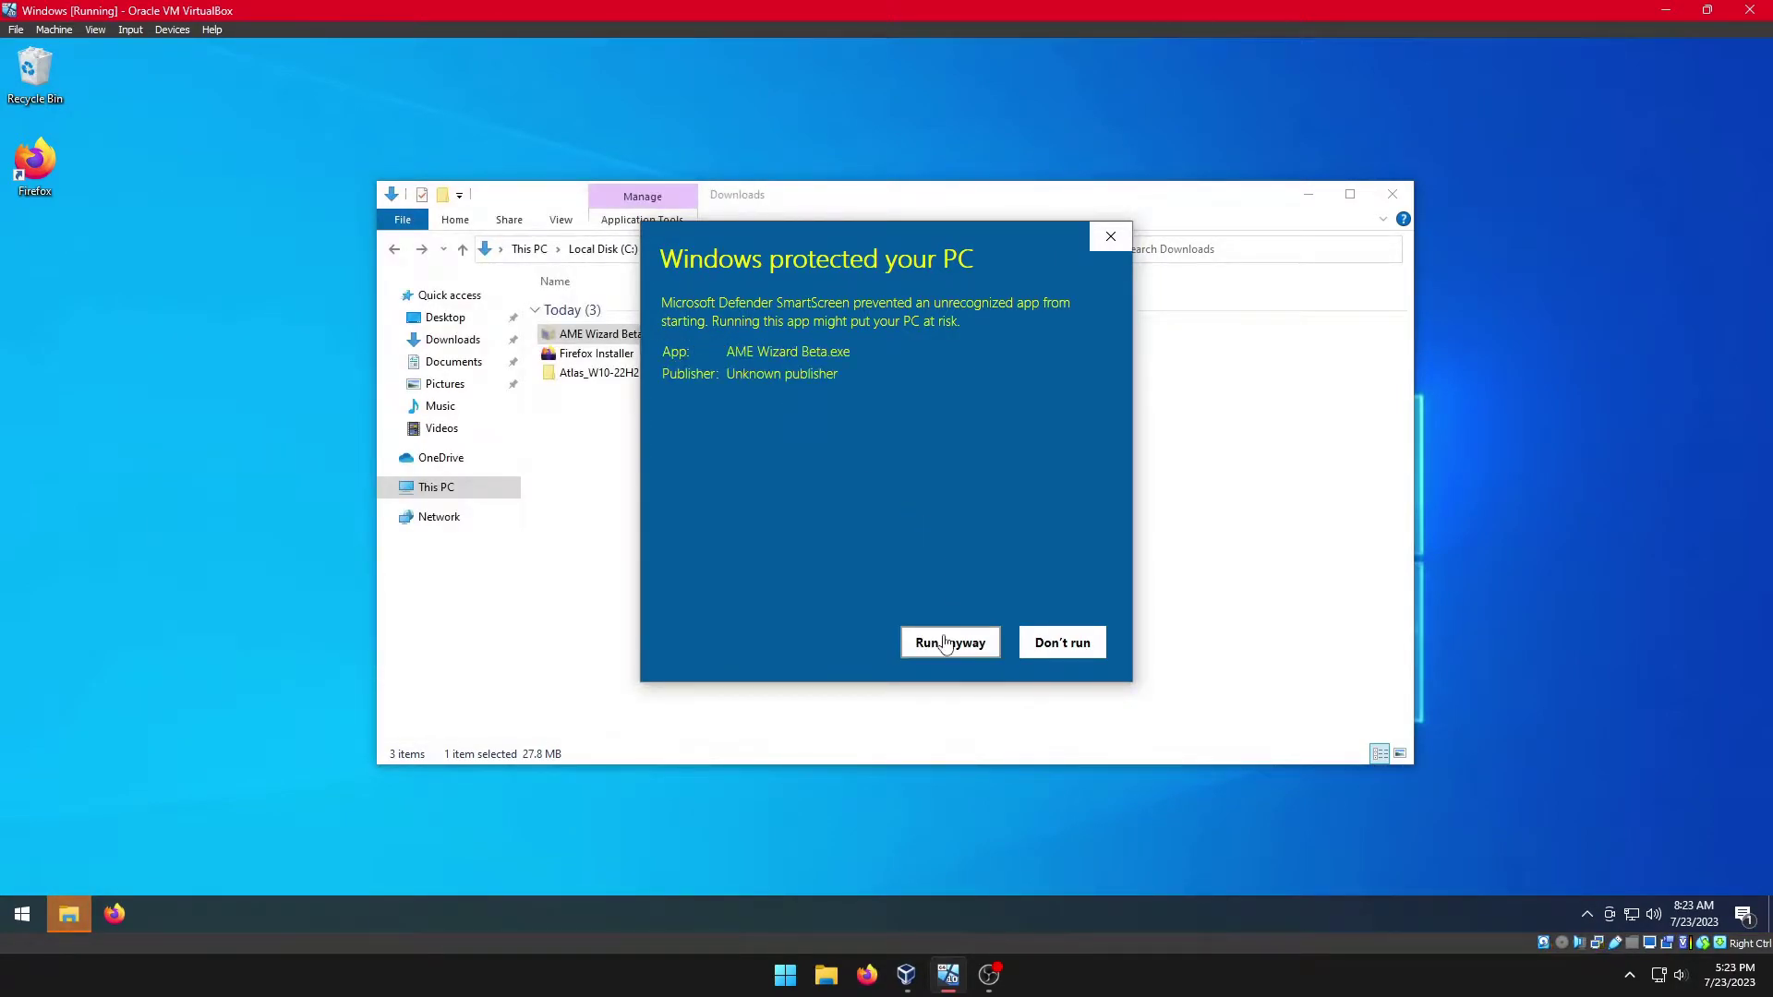
pyautogui.click(949, 642)
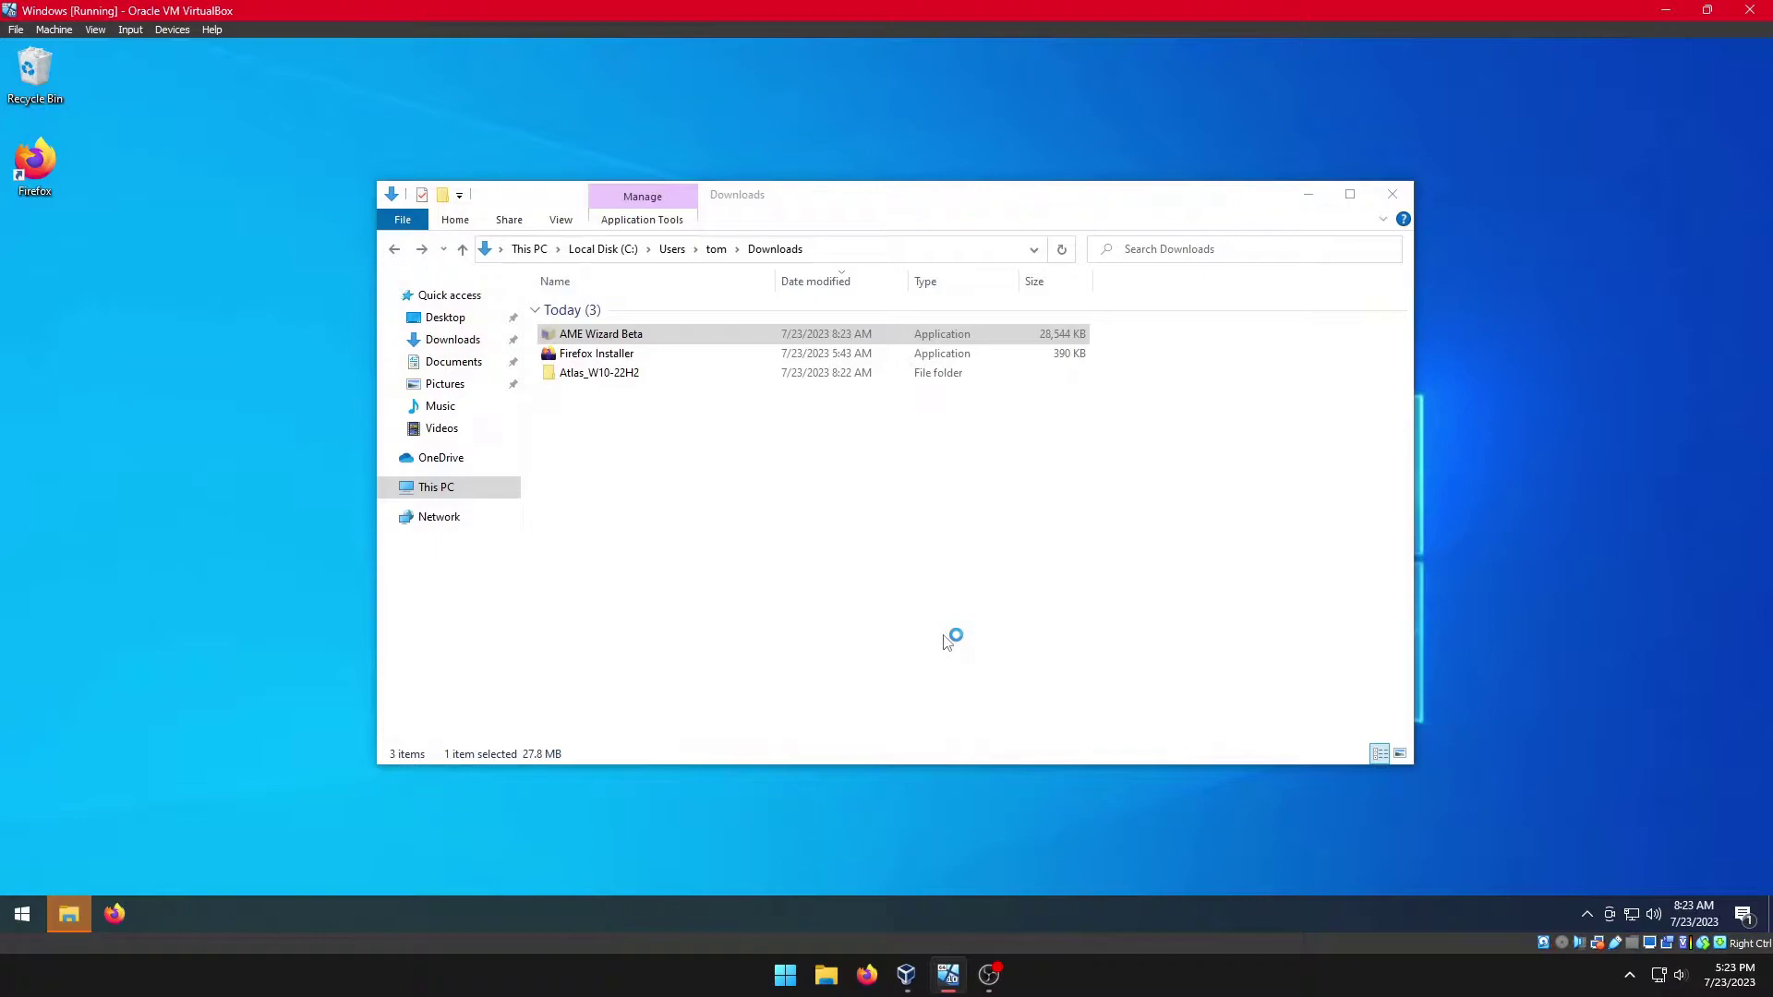
pyautogui.click(742, 586)
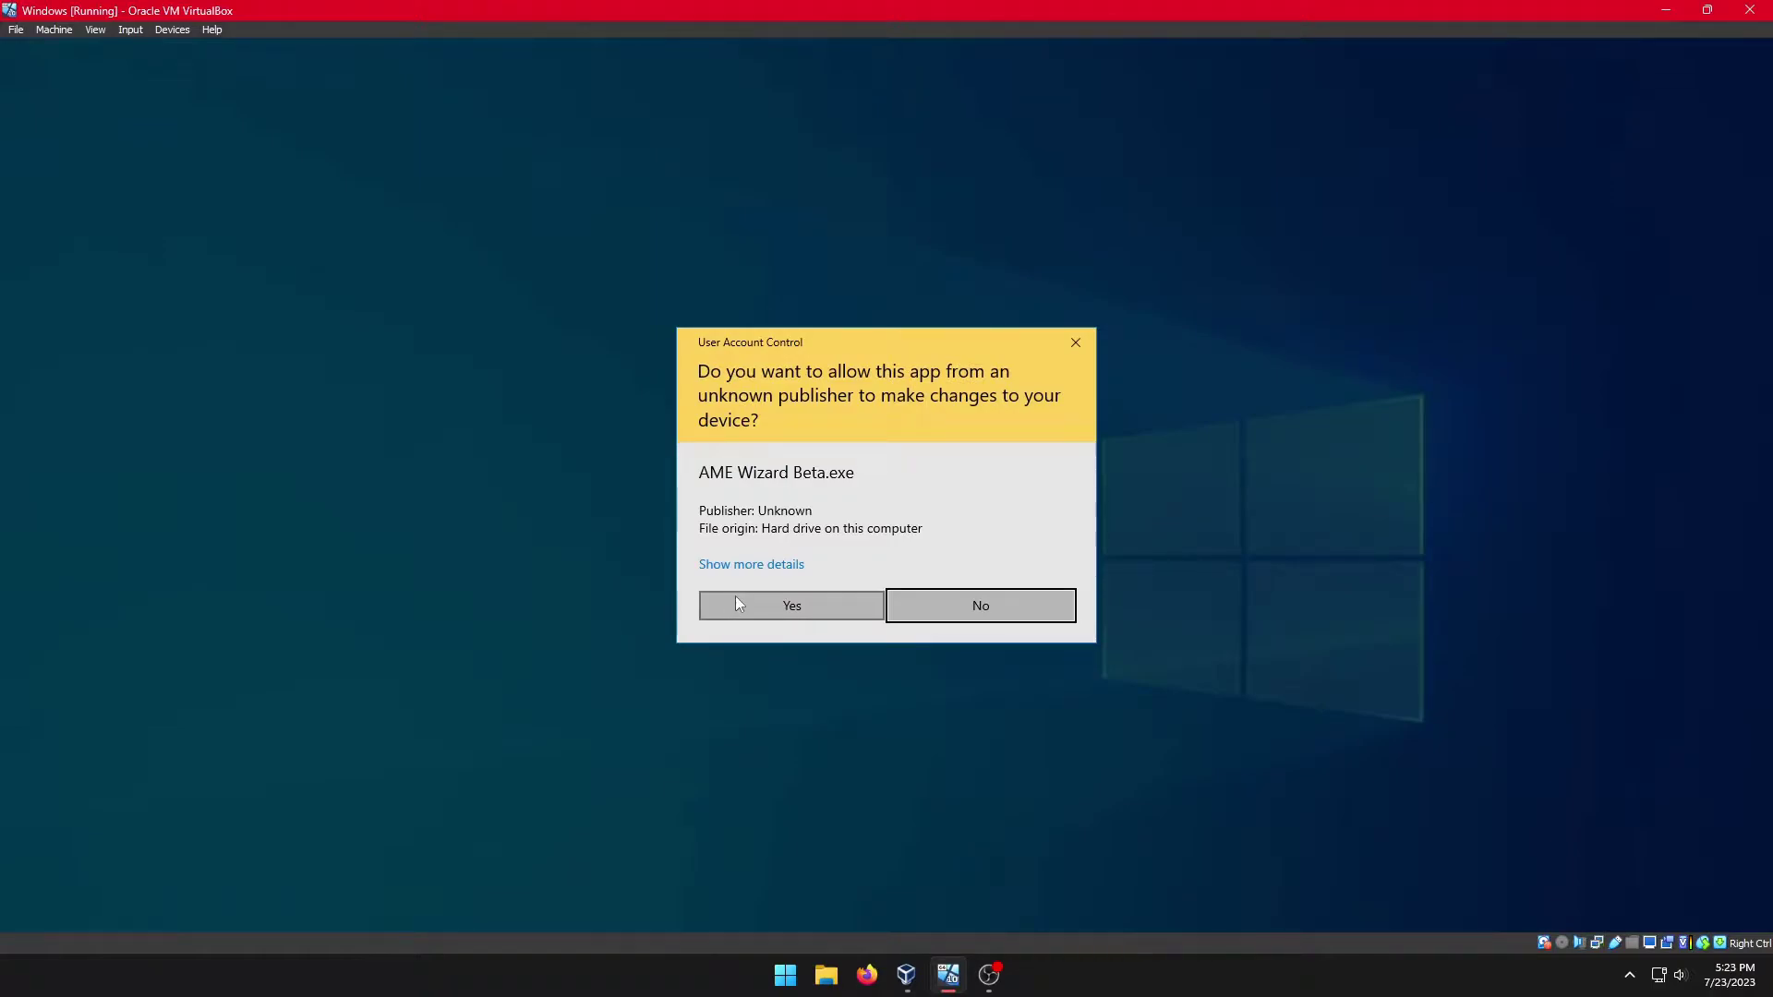
pyautogui.click(737, 600)
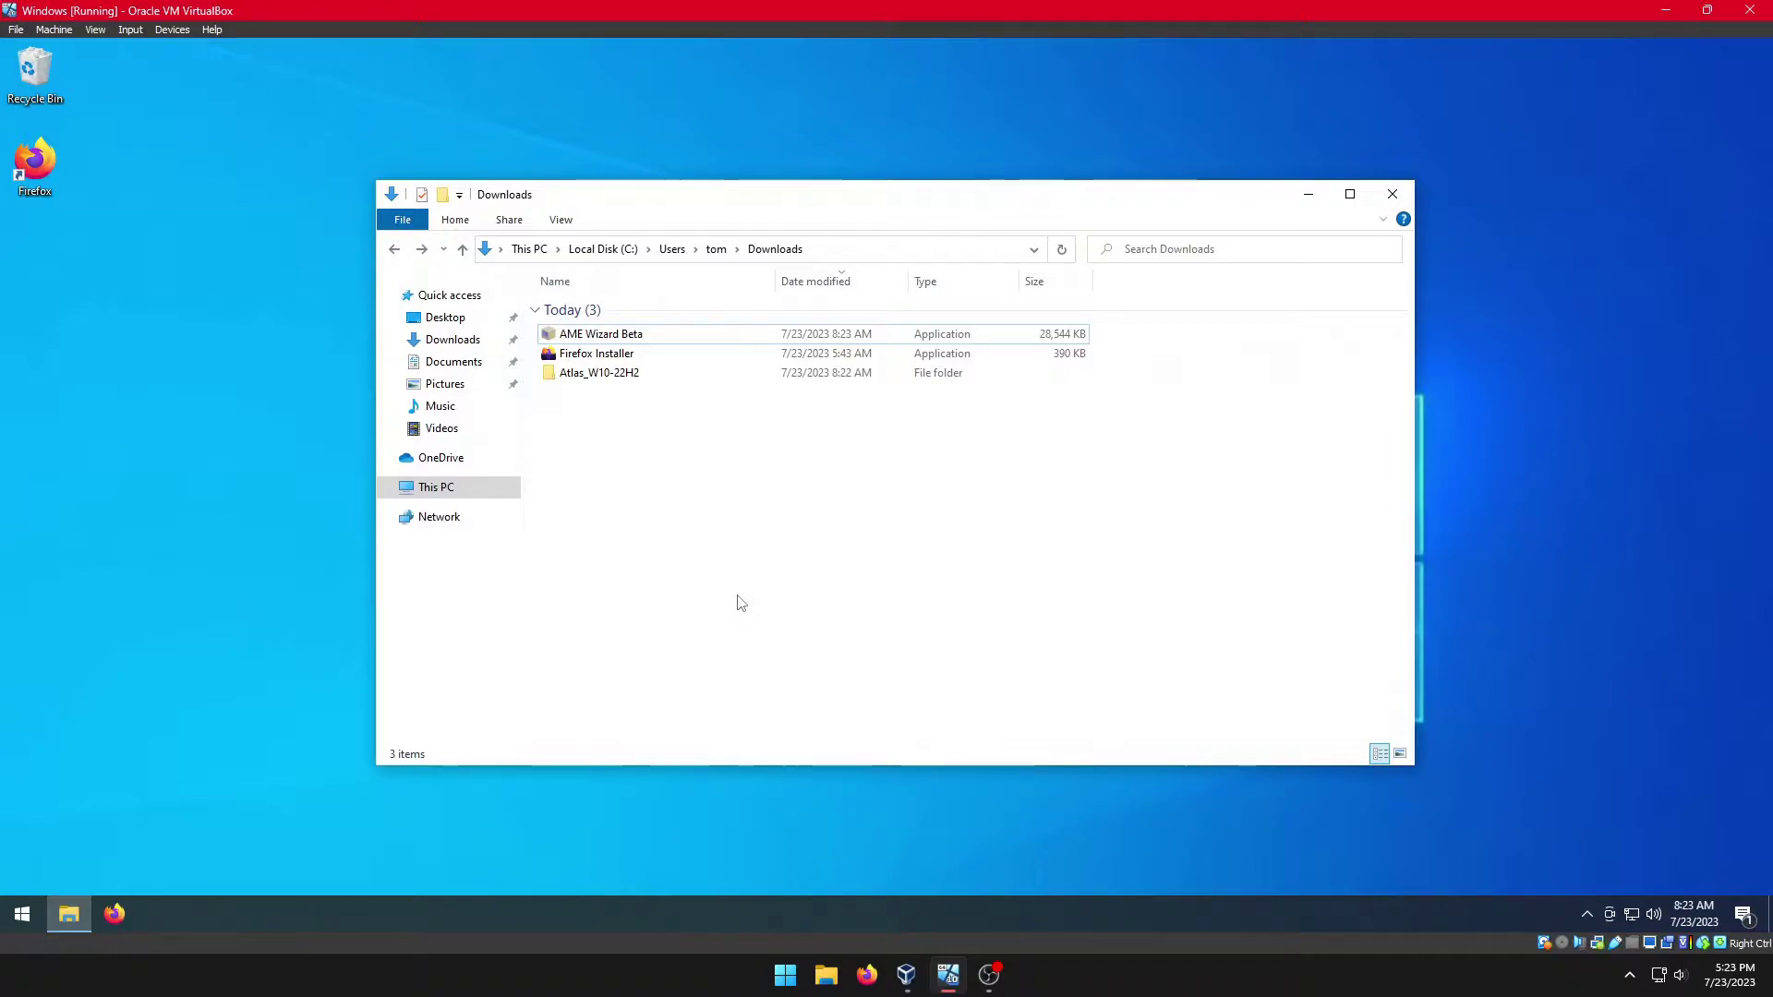
# Step: Rearrange windows and open the Atlas_W10-22H2 folder in a new File Explorer window beside AME Wizard
pyautogui.moveTo(892, 201); pyautogui.dragTo(856, 520)
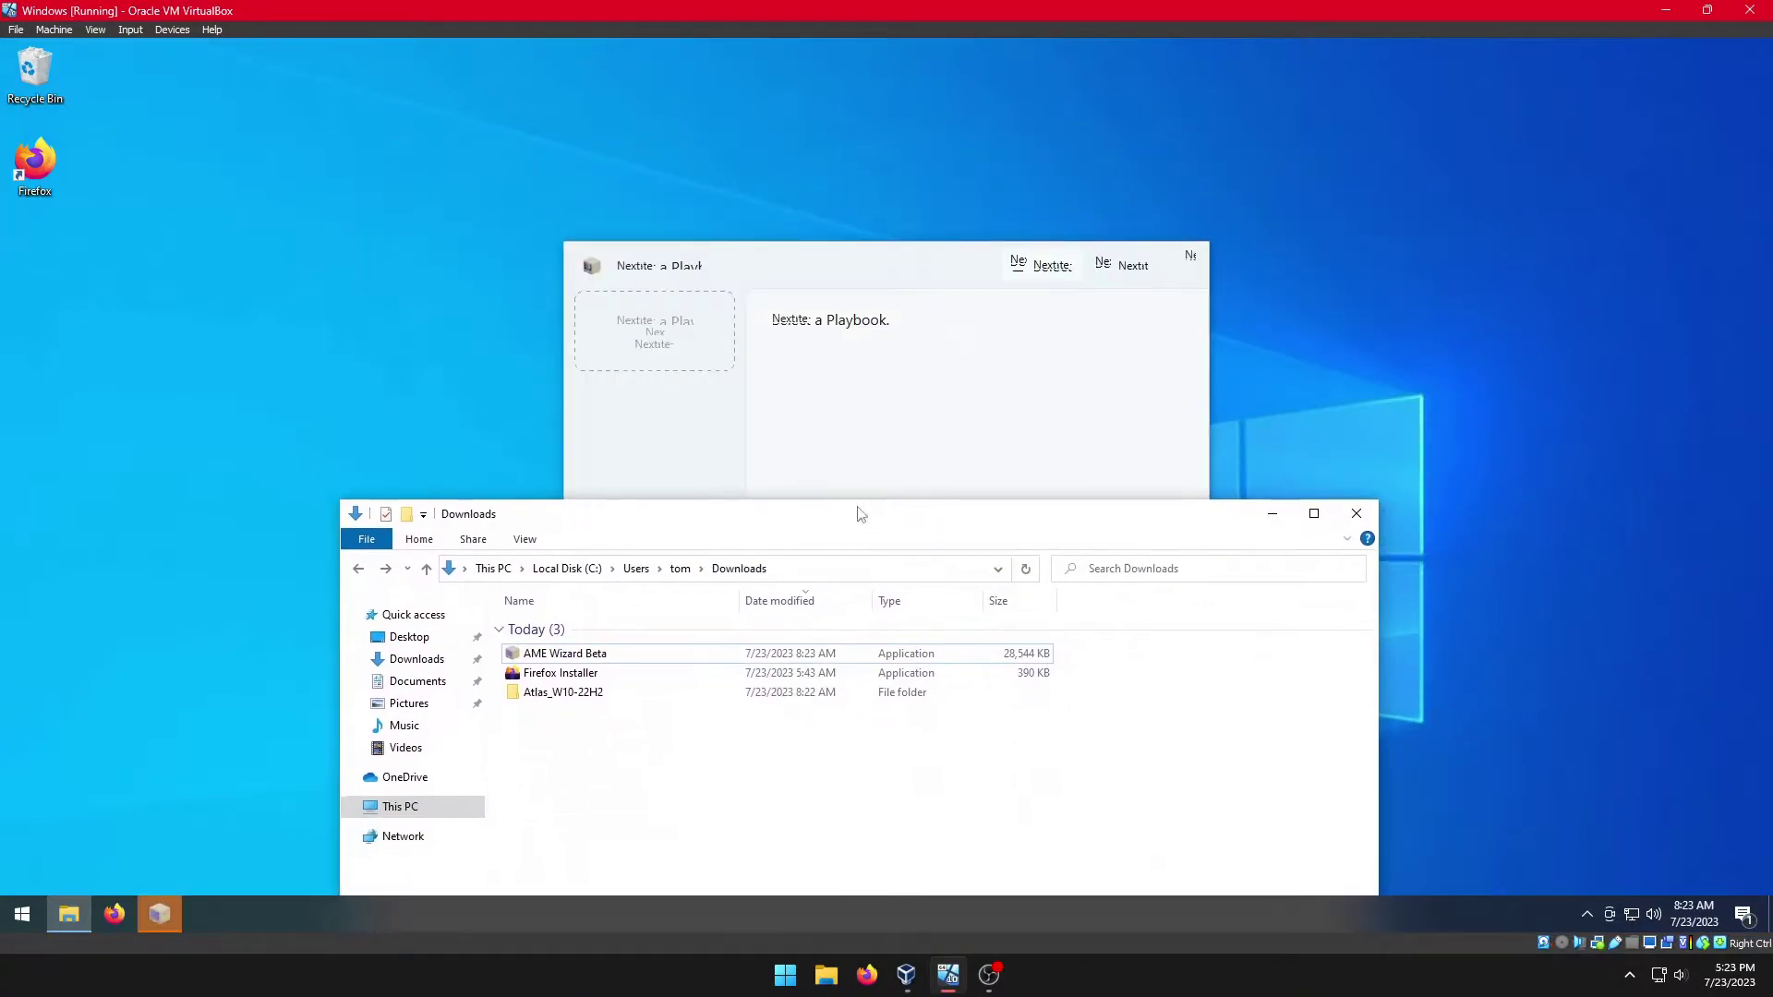
pyautogui.click(1356, 513)
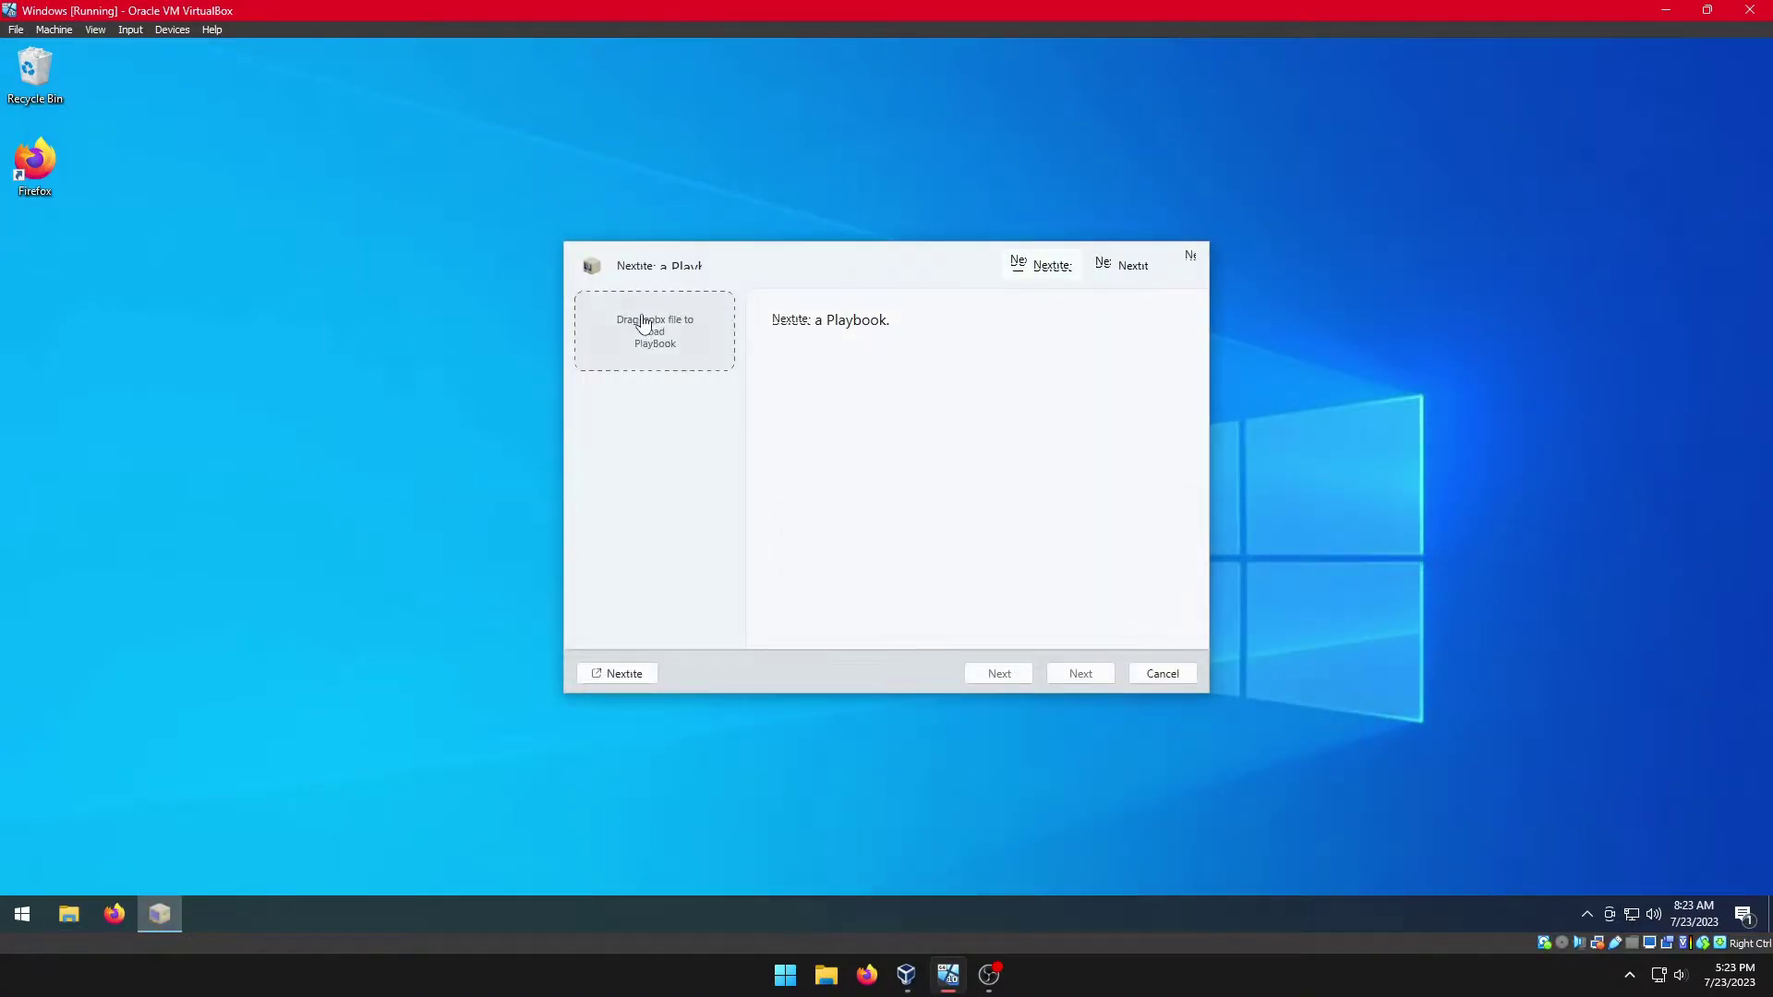
pyautogui.moveTo(774, 258); pyautogui.dragTo(918, 249)
pyautogui.click(70, 914)
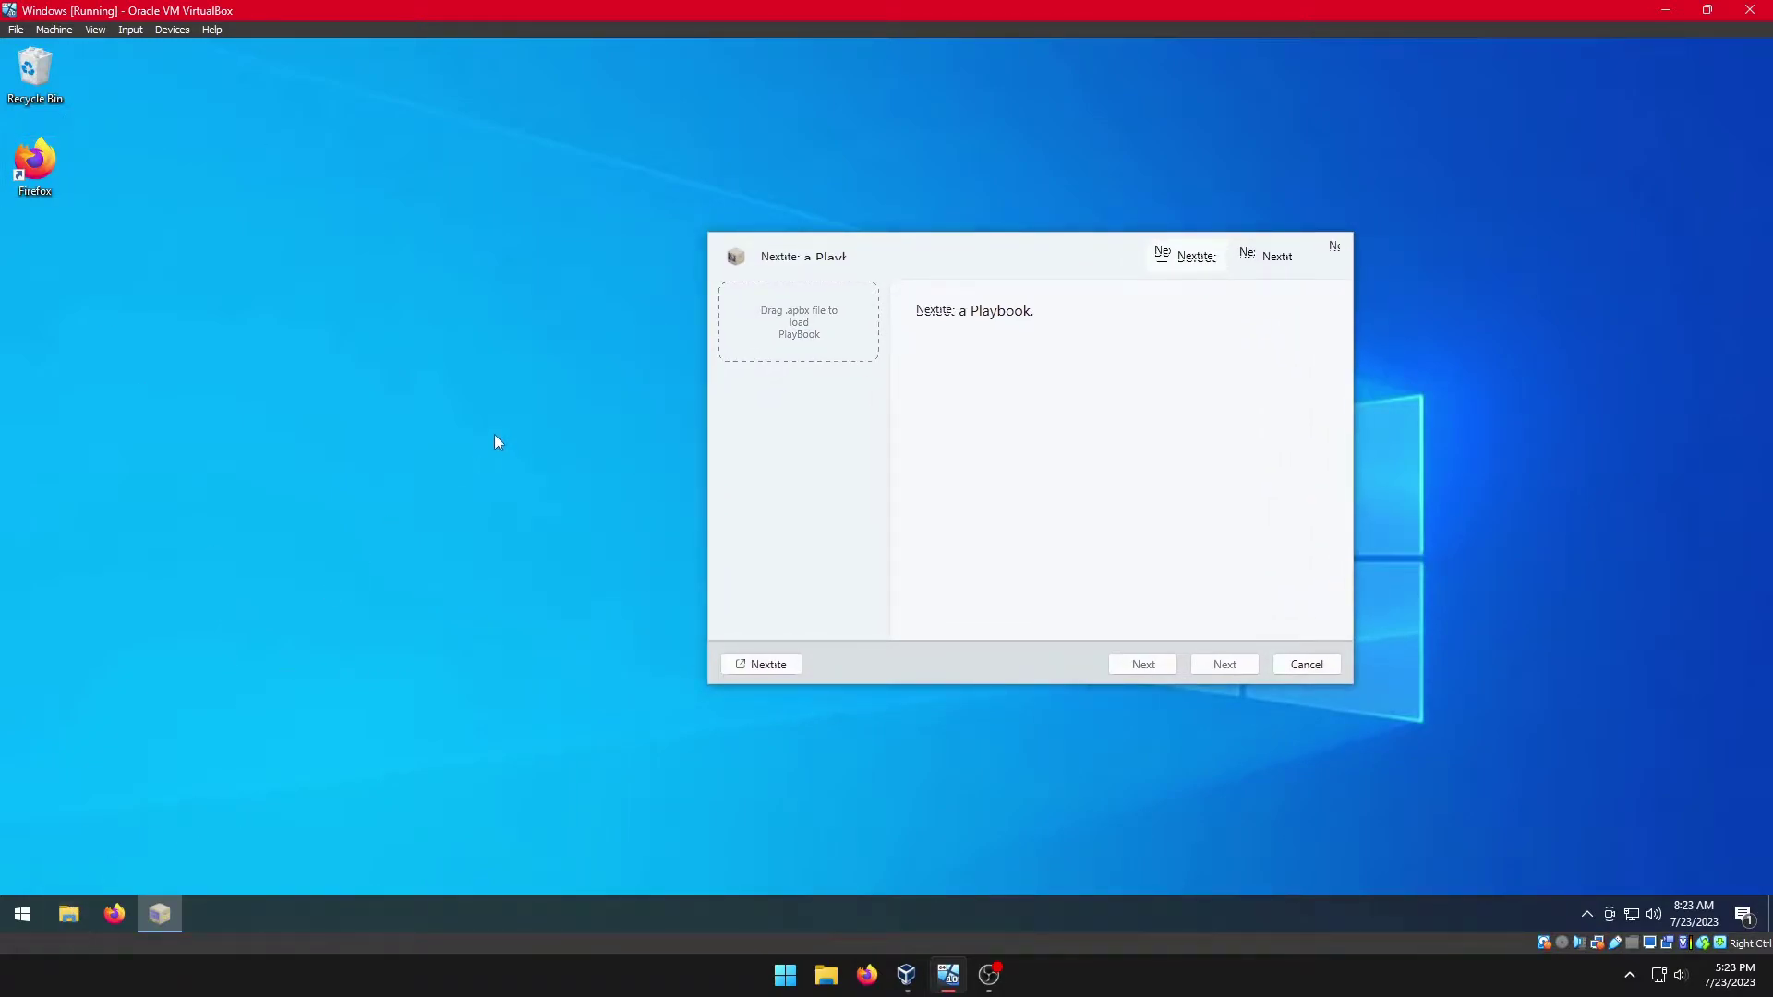
pyautogui.click(415, 463)
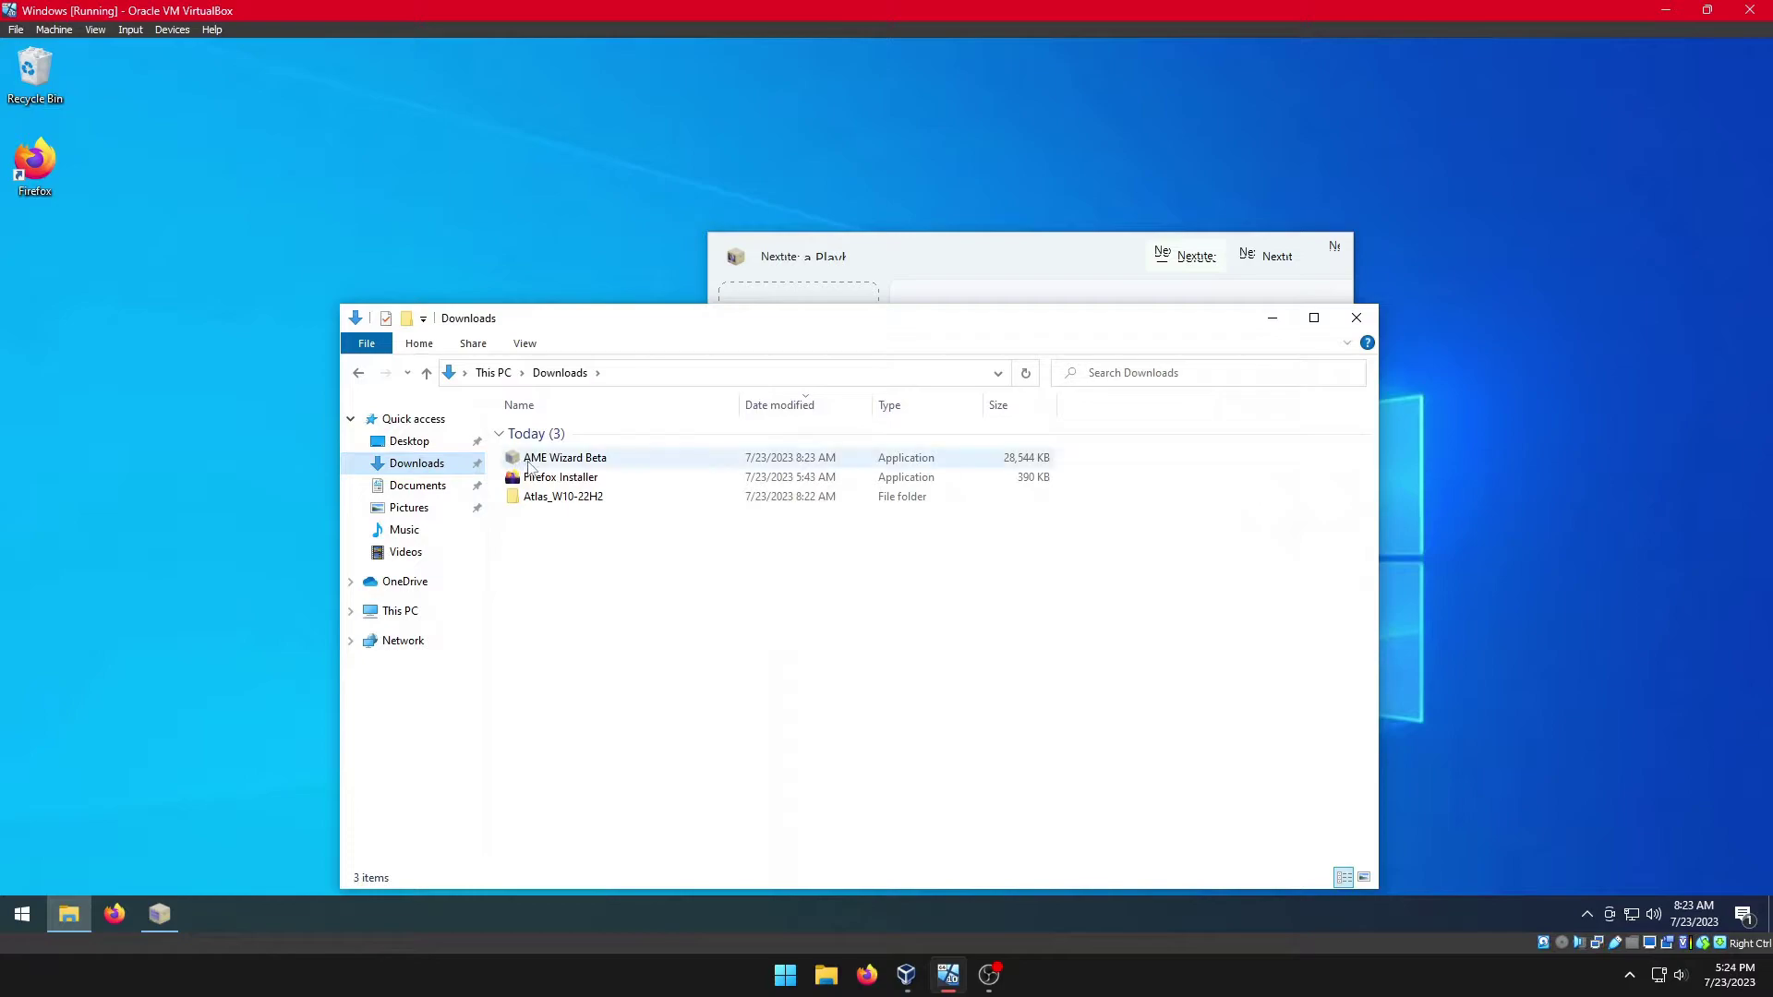
pyautogui.doubleClick(535, 496)
pyautogui.moveTo(771, 325); pyautogui.dragTo(1047, 528)
# Step: Load Atlas.Playbook.22H2.v0.2.apbx into AME Wizard and run the Disable Security action
pyautogui.moveTo(848, 635); pyautogui.dragTo(799, 340)
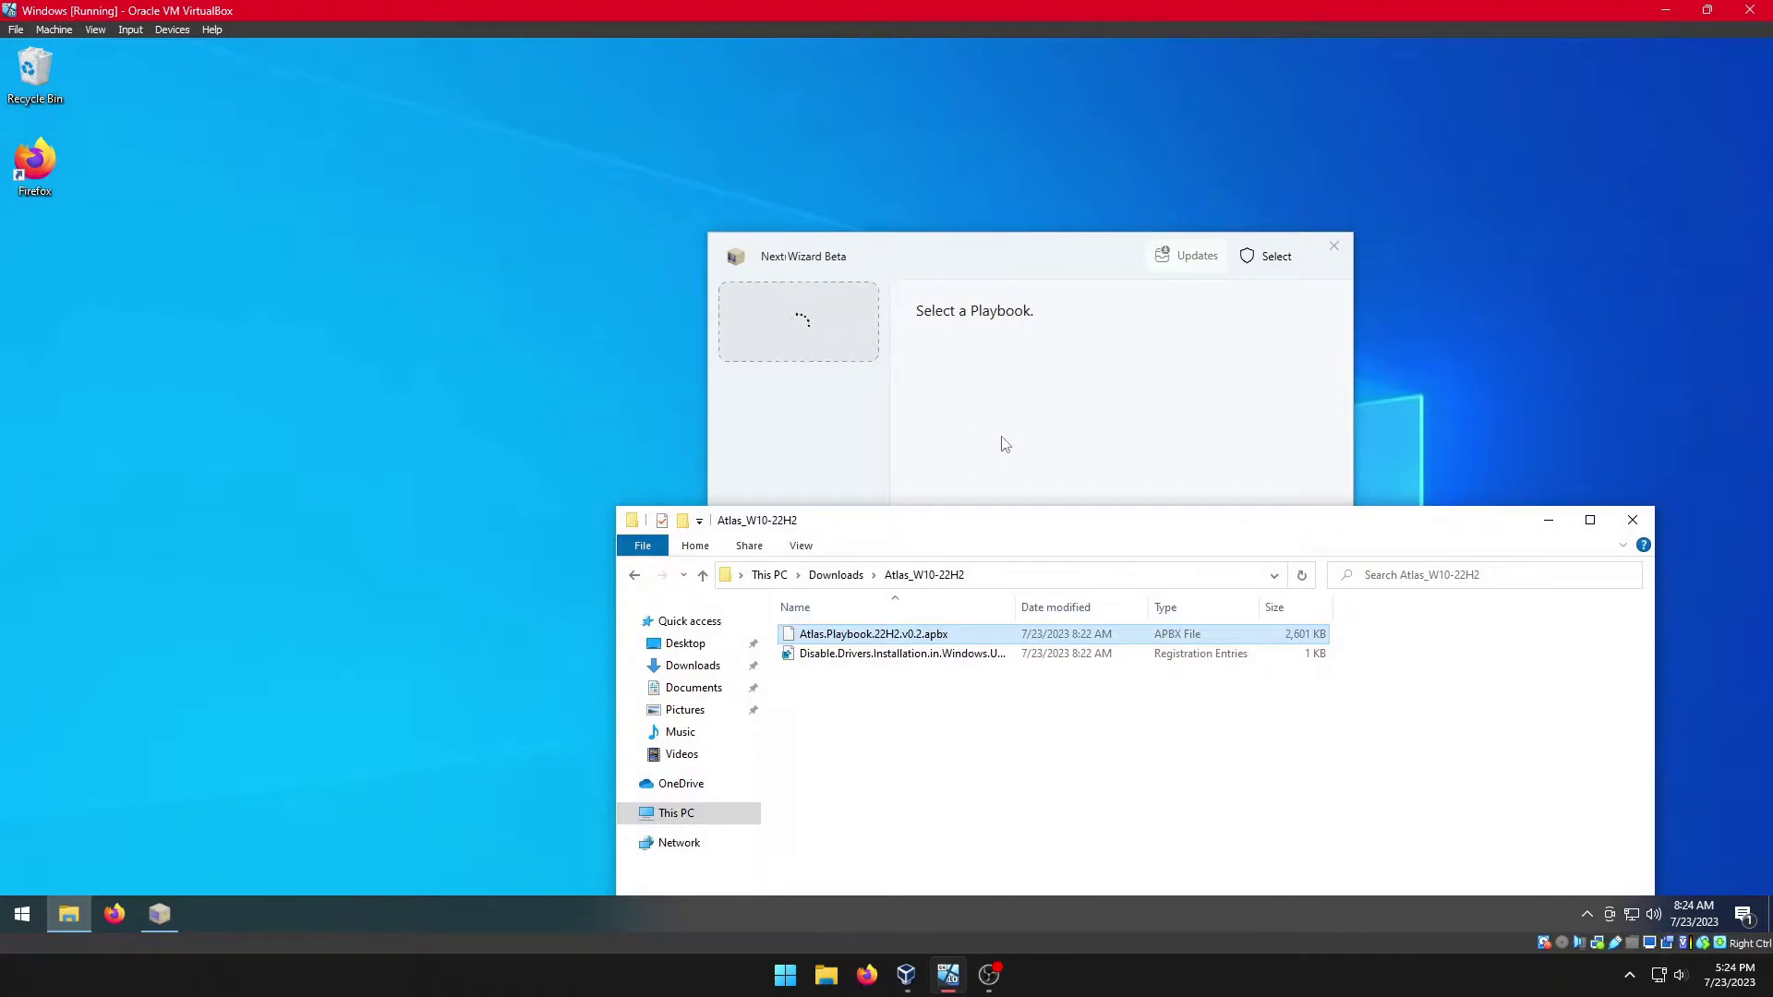
pyautogui.click(1643, 525)
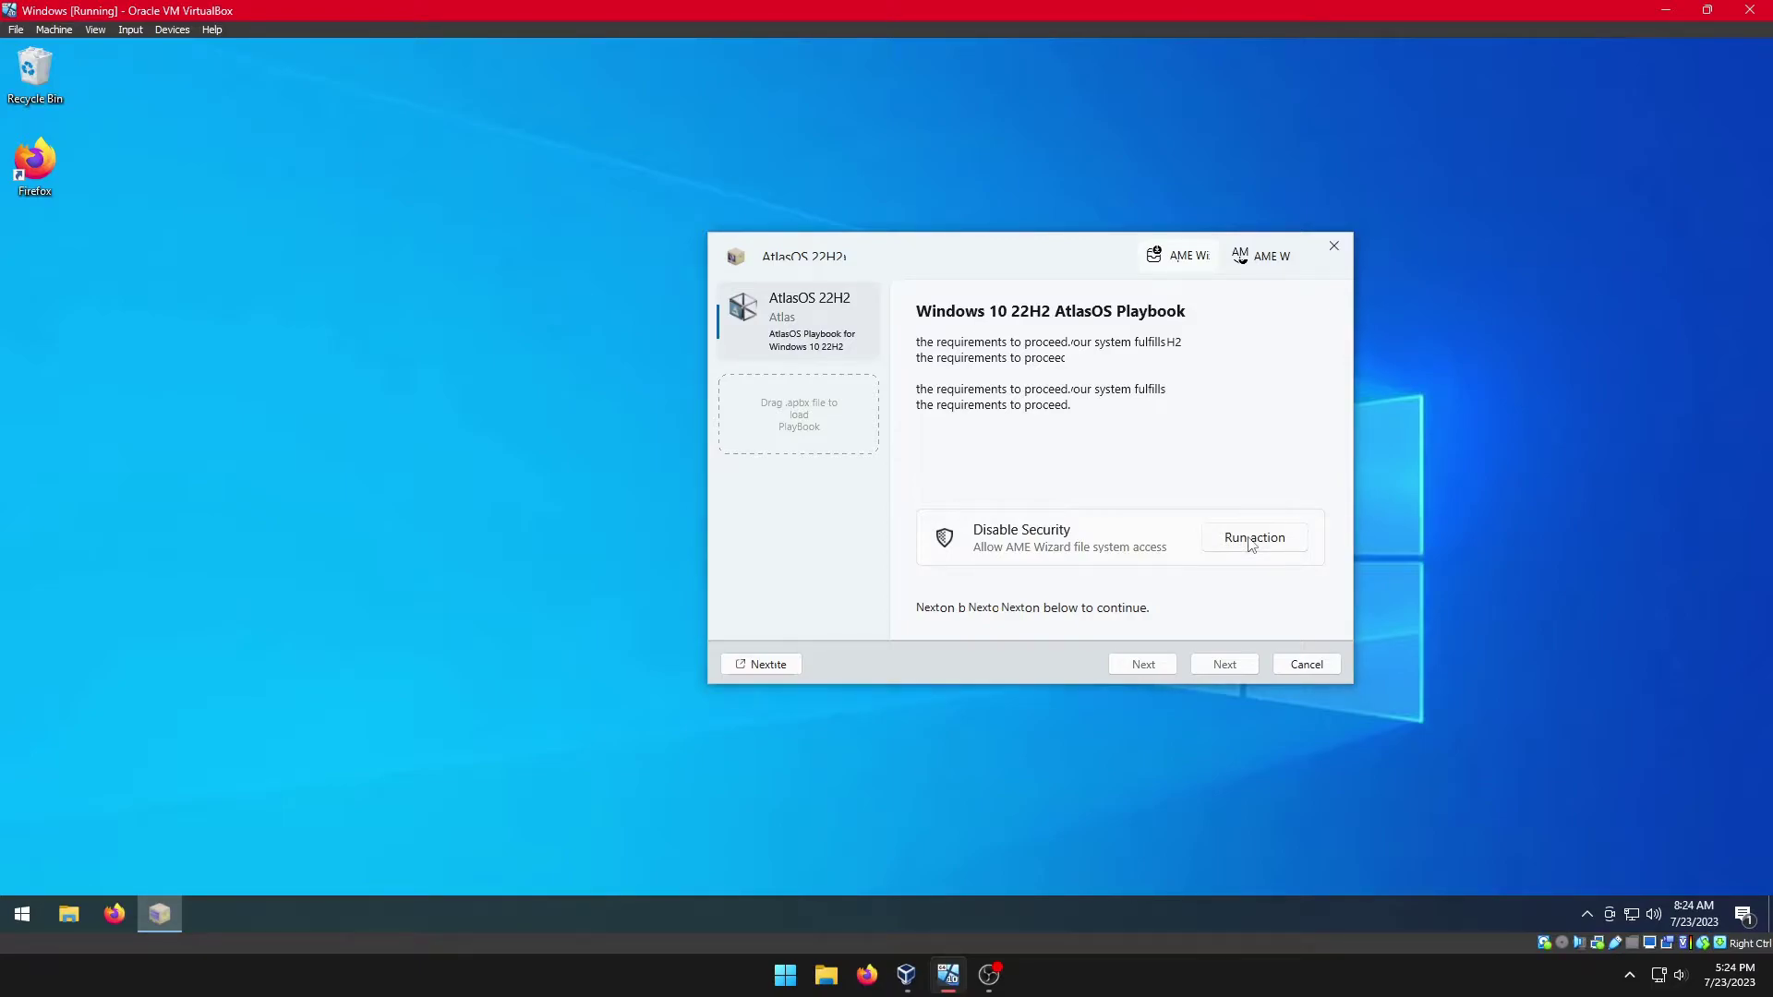
pyautogui.click(1253, 539)
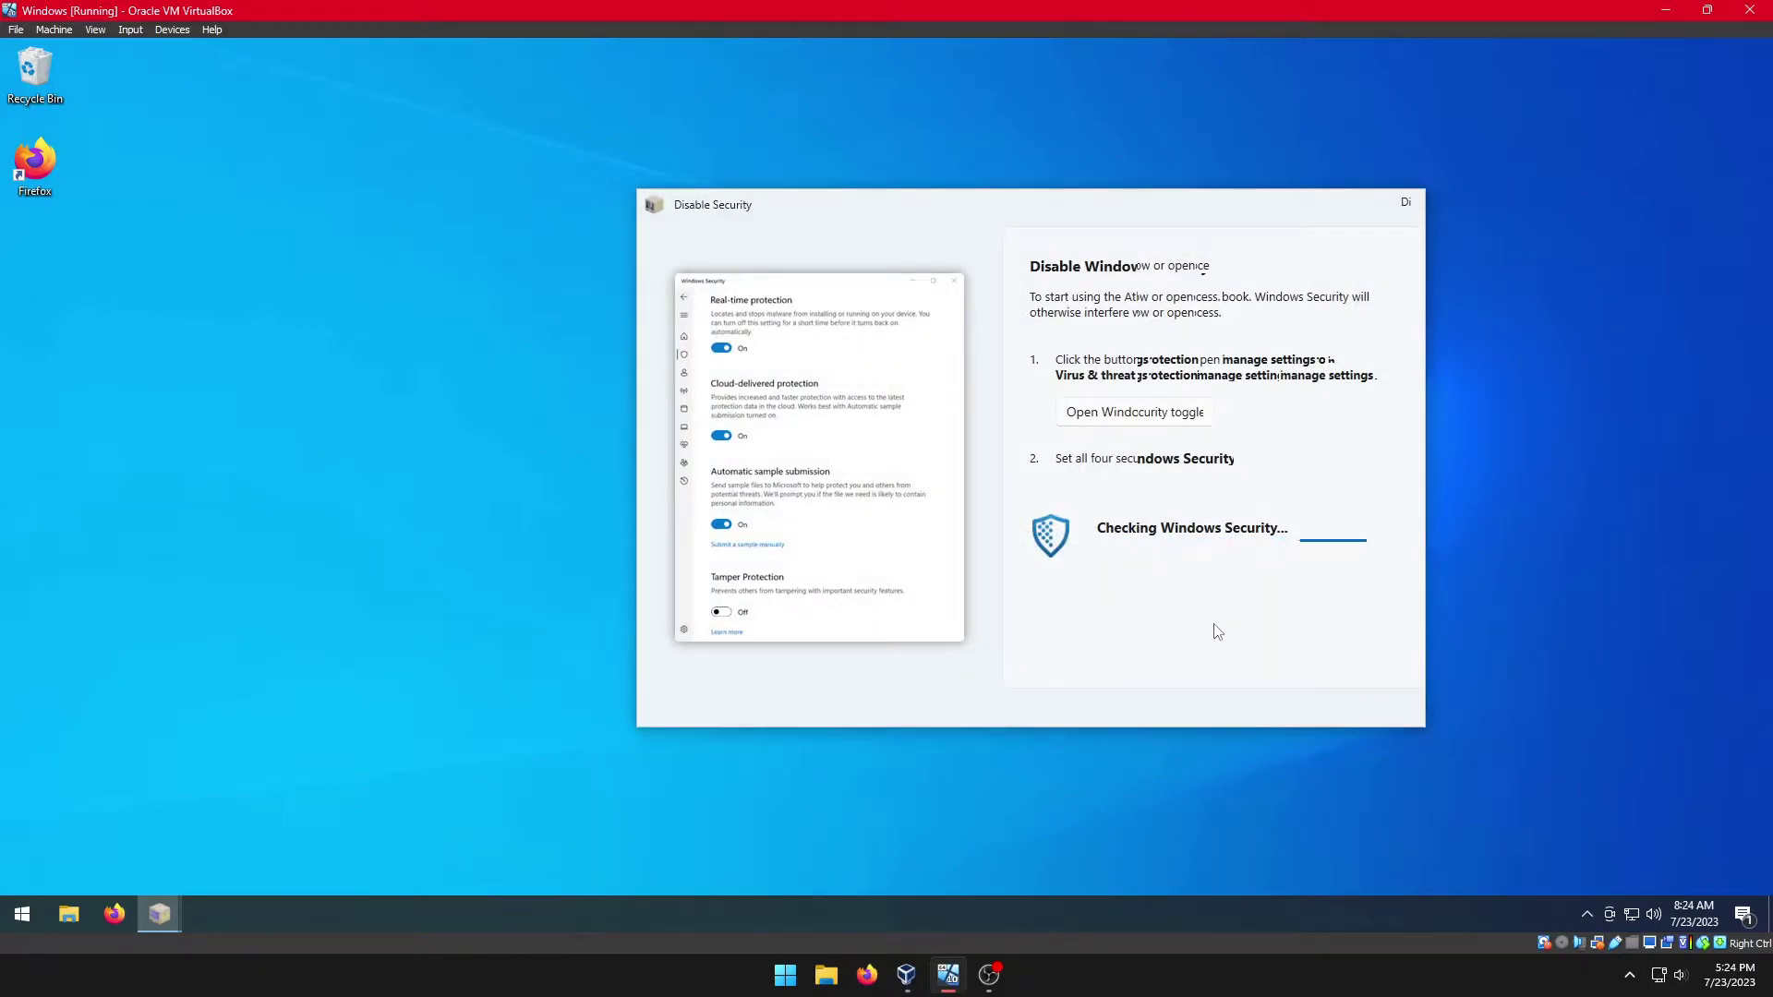
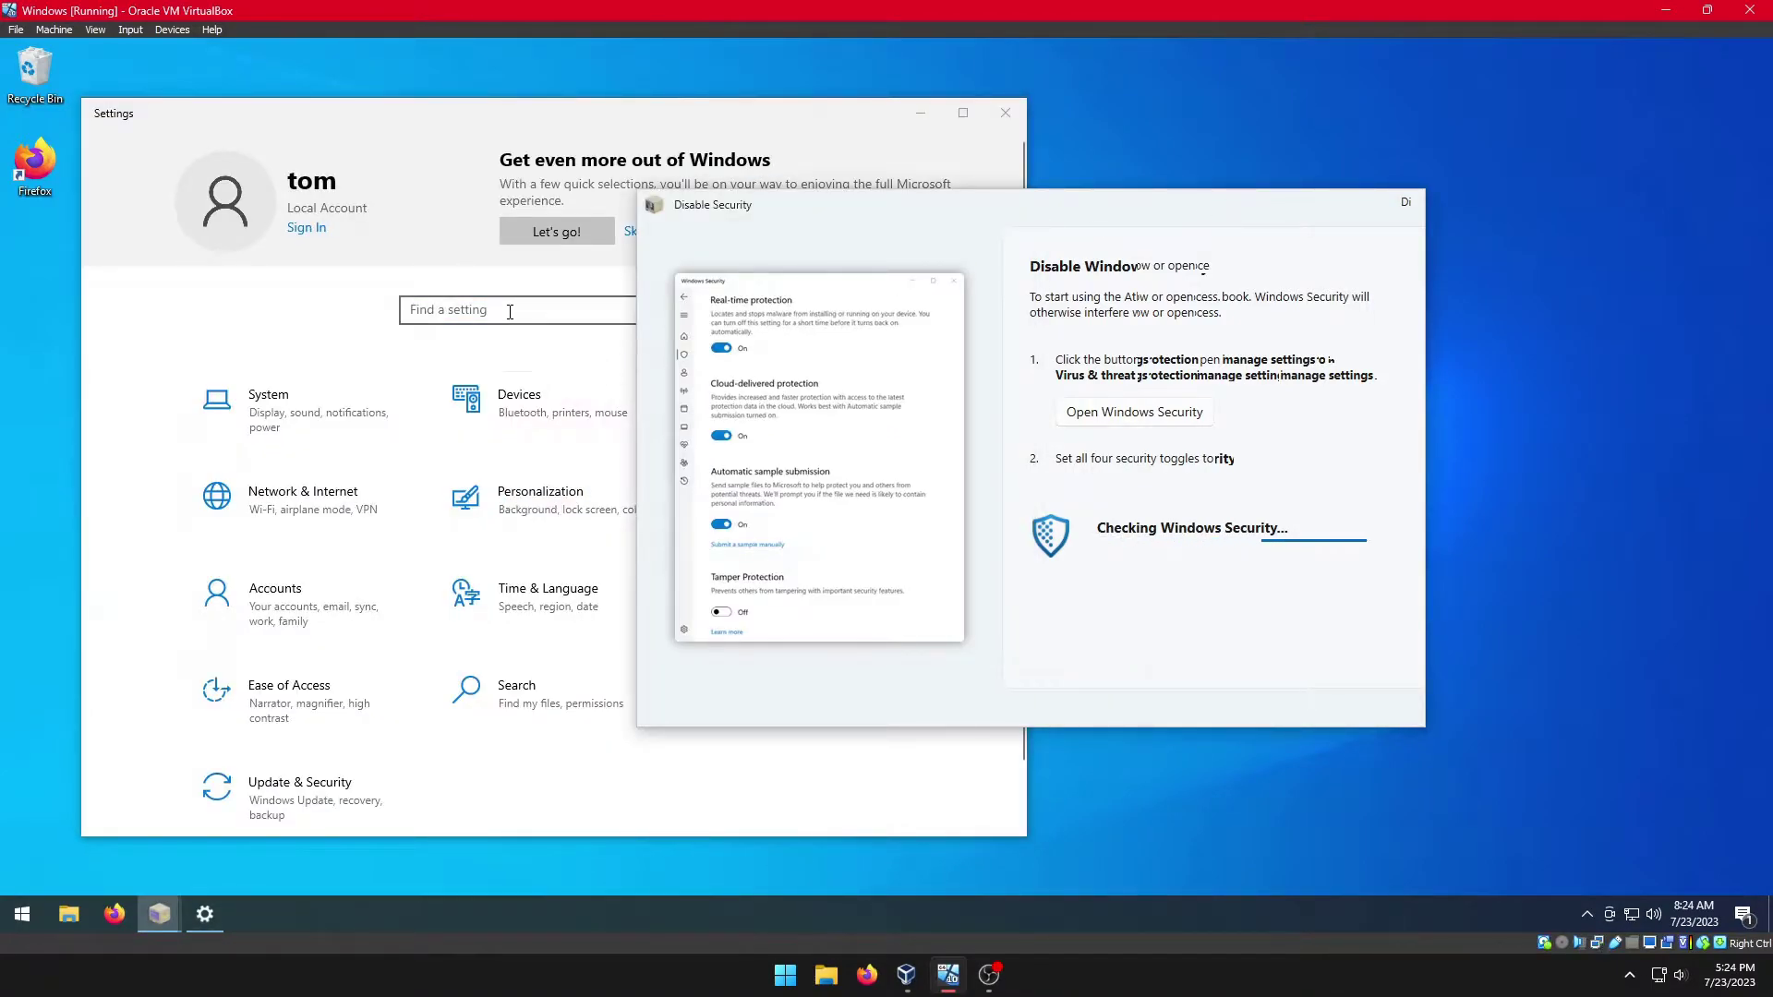
# Step: Search Windows Settings for "securit" to find the Windows Security page
pyautogui.click(520, 310)
pyautogui.write('sec')
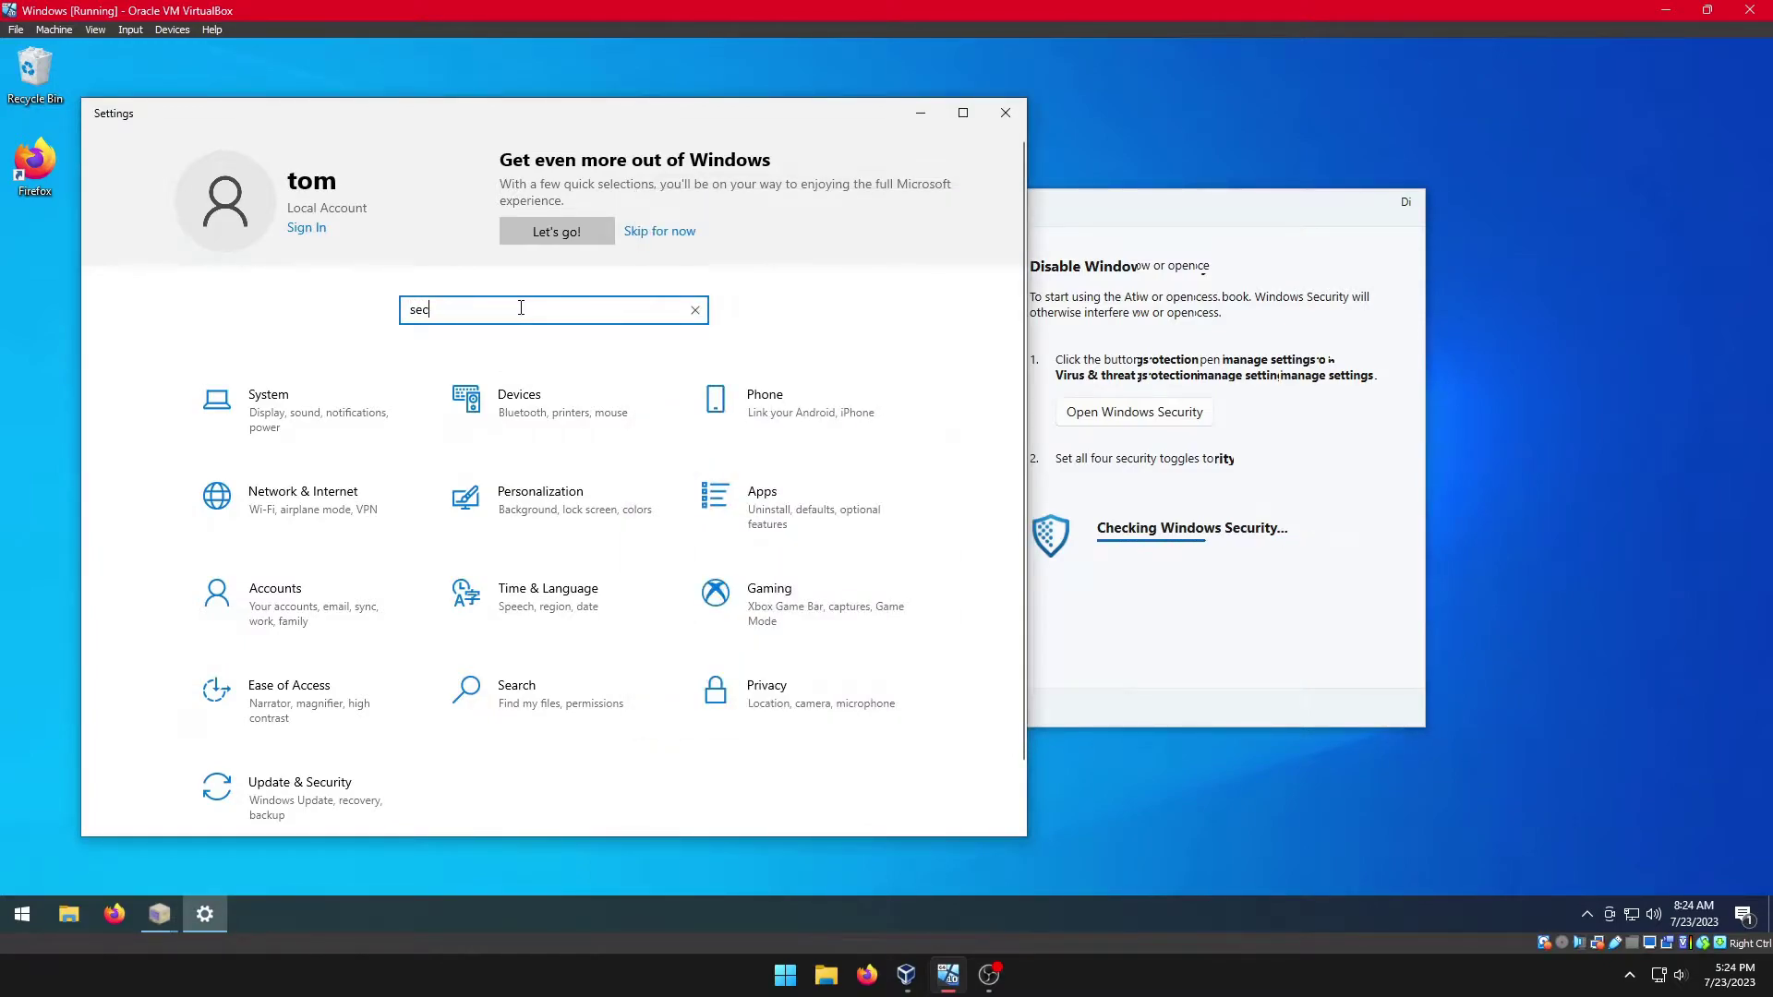
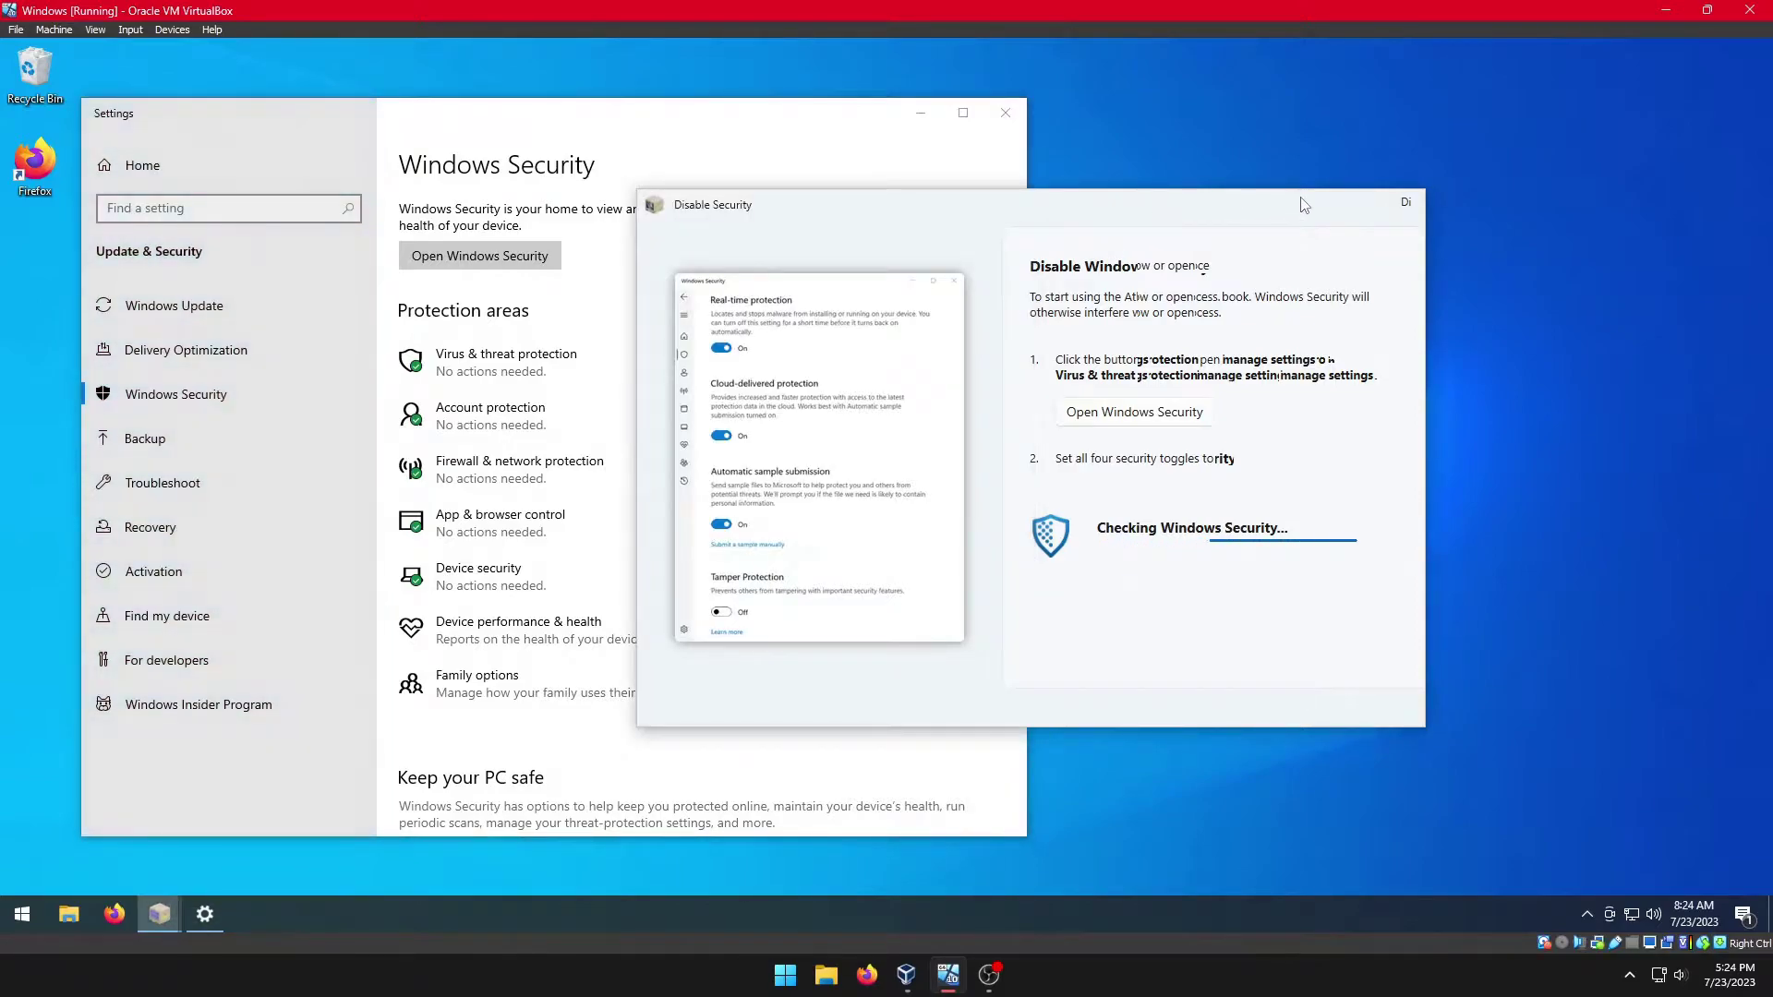
# Step: Drag the Disable Security instructions window up and right to uncover the AtlasOS 22H2 playbook
pyautogui.moveTo(1091, 218); pyautogui.dragTo(1480, 177)
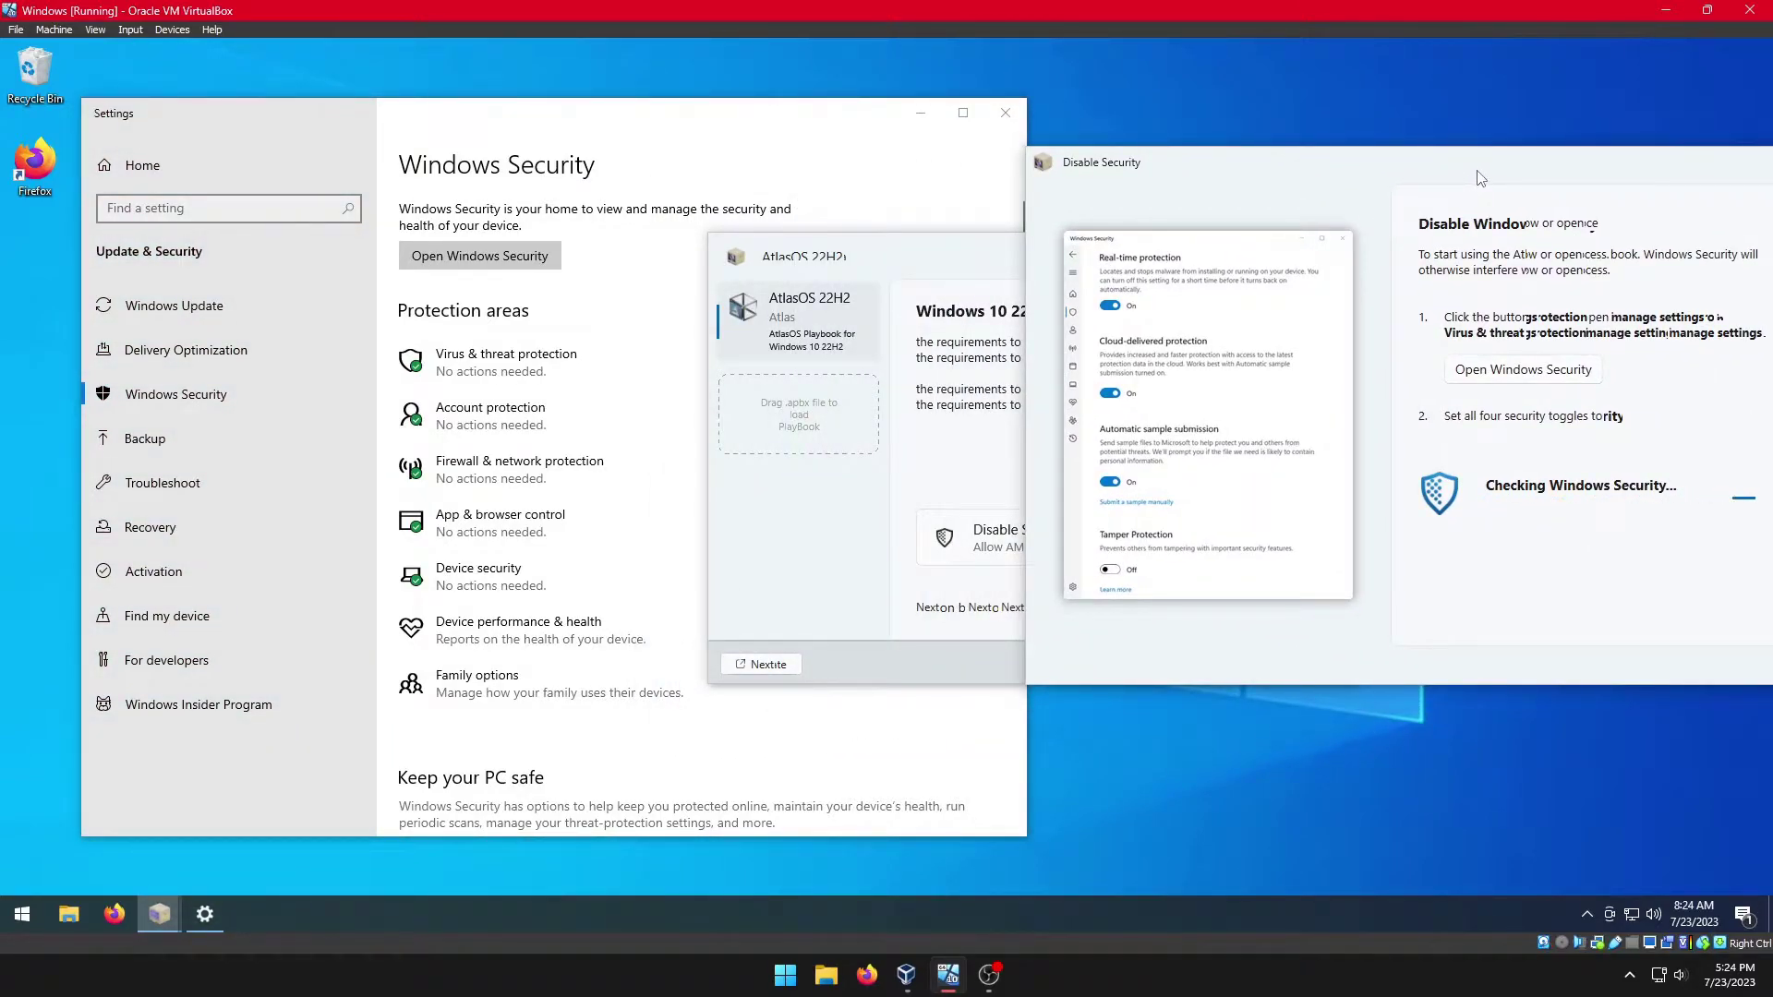
# Step: Go to Virus & threat protection's Manage settings and toggle Real-time protection off
pyautogui.click(451, 359)
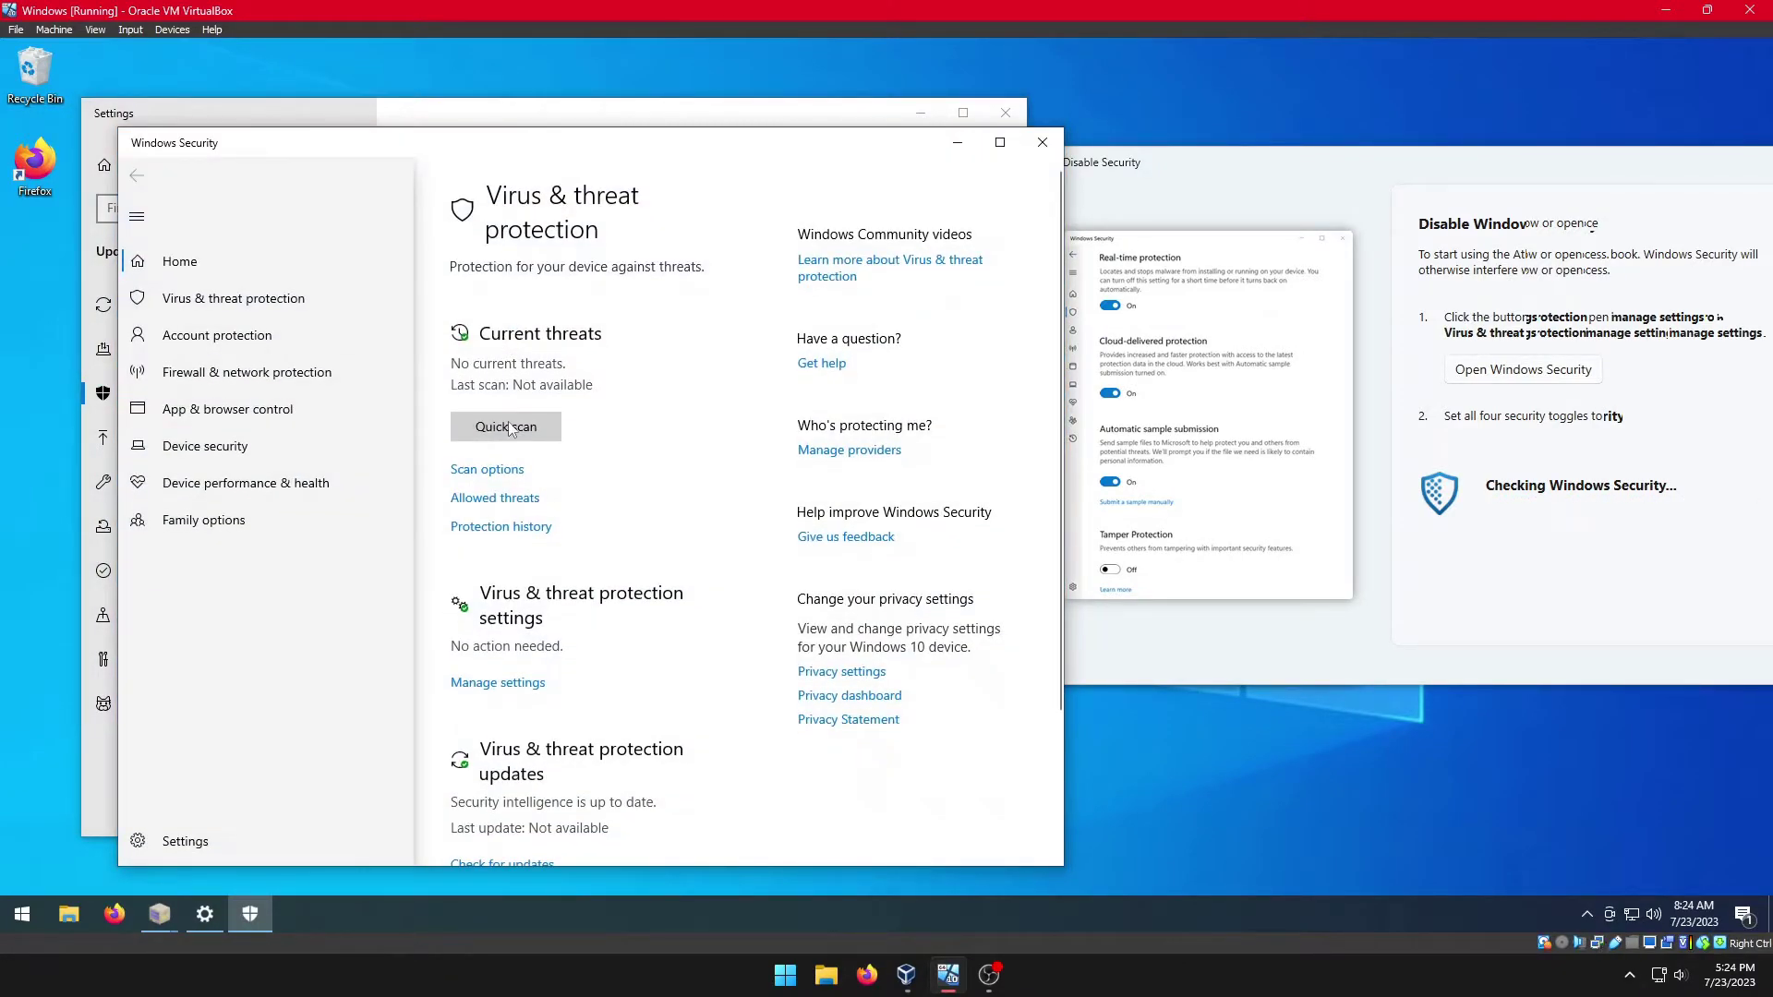
pyautogui.click(491, 684)
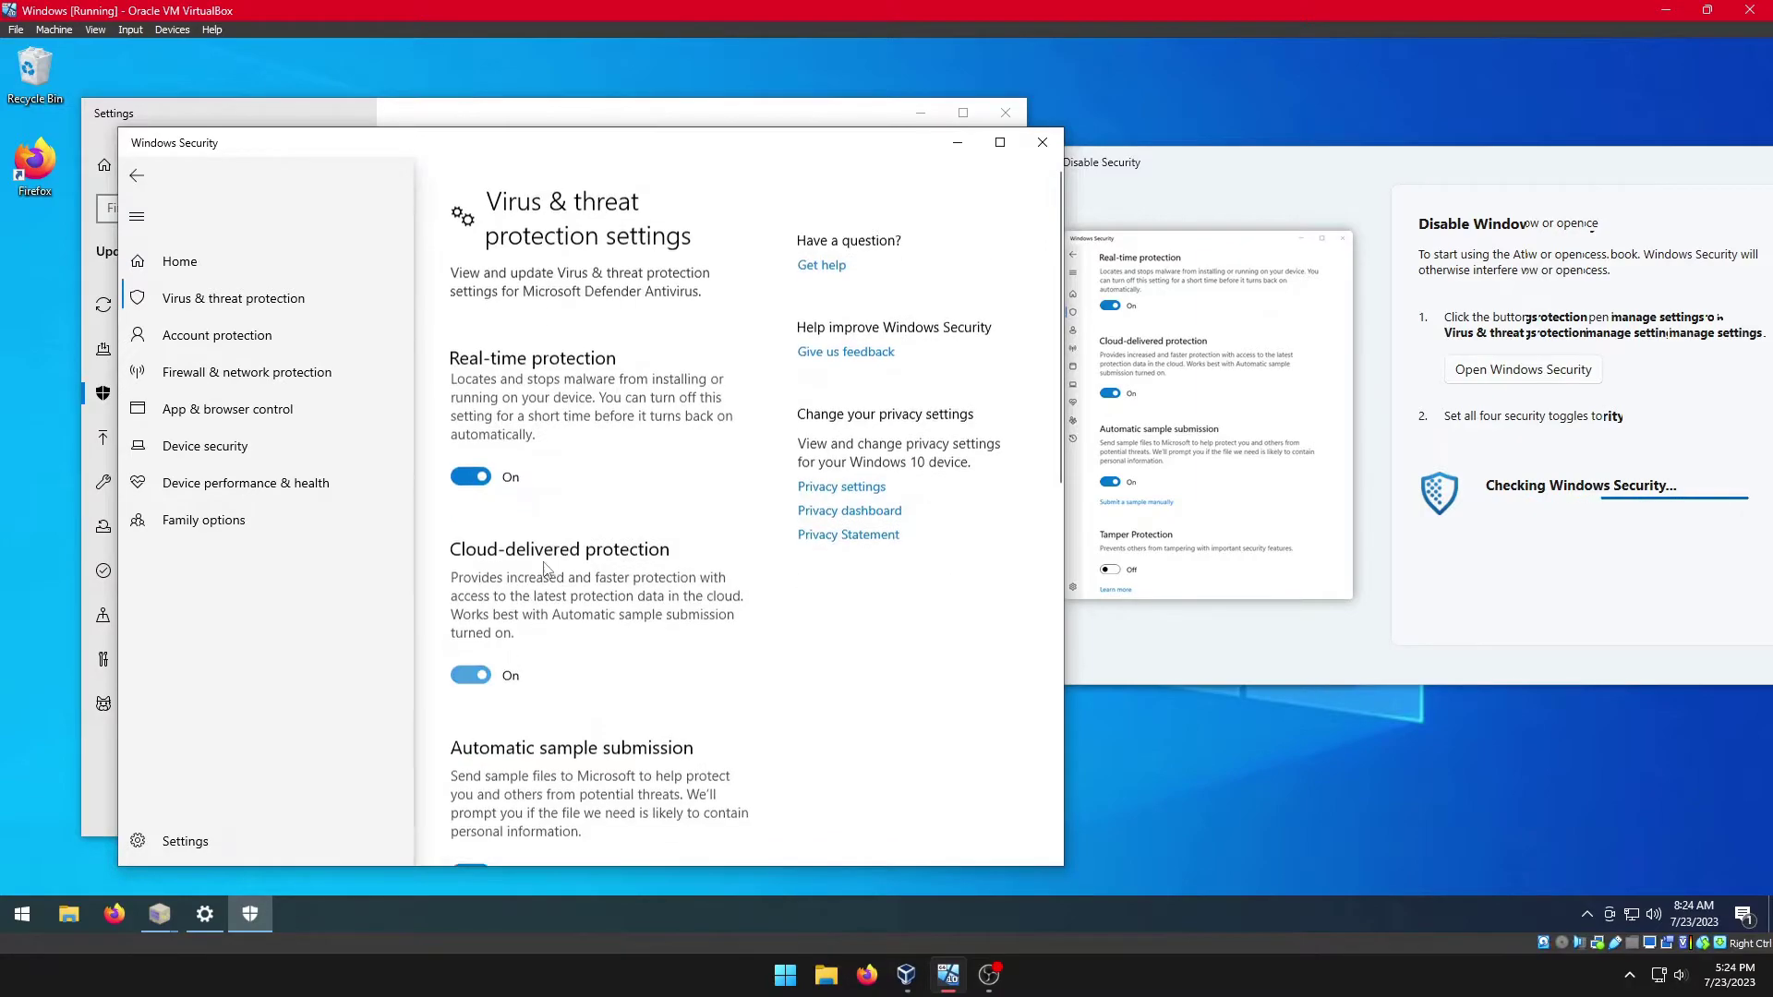
pyautogui.click(471, 470)
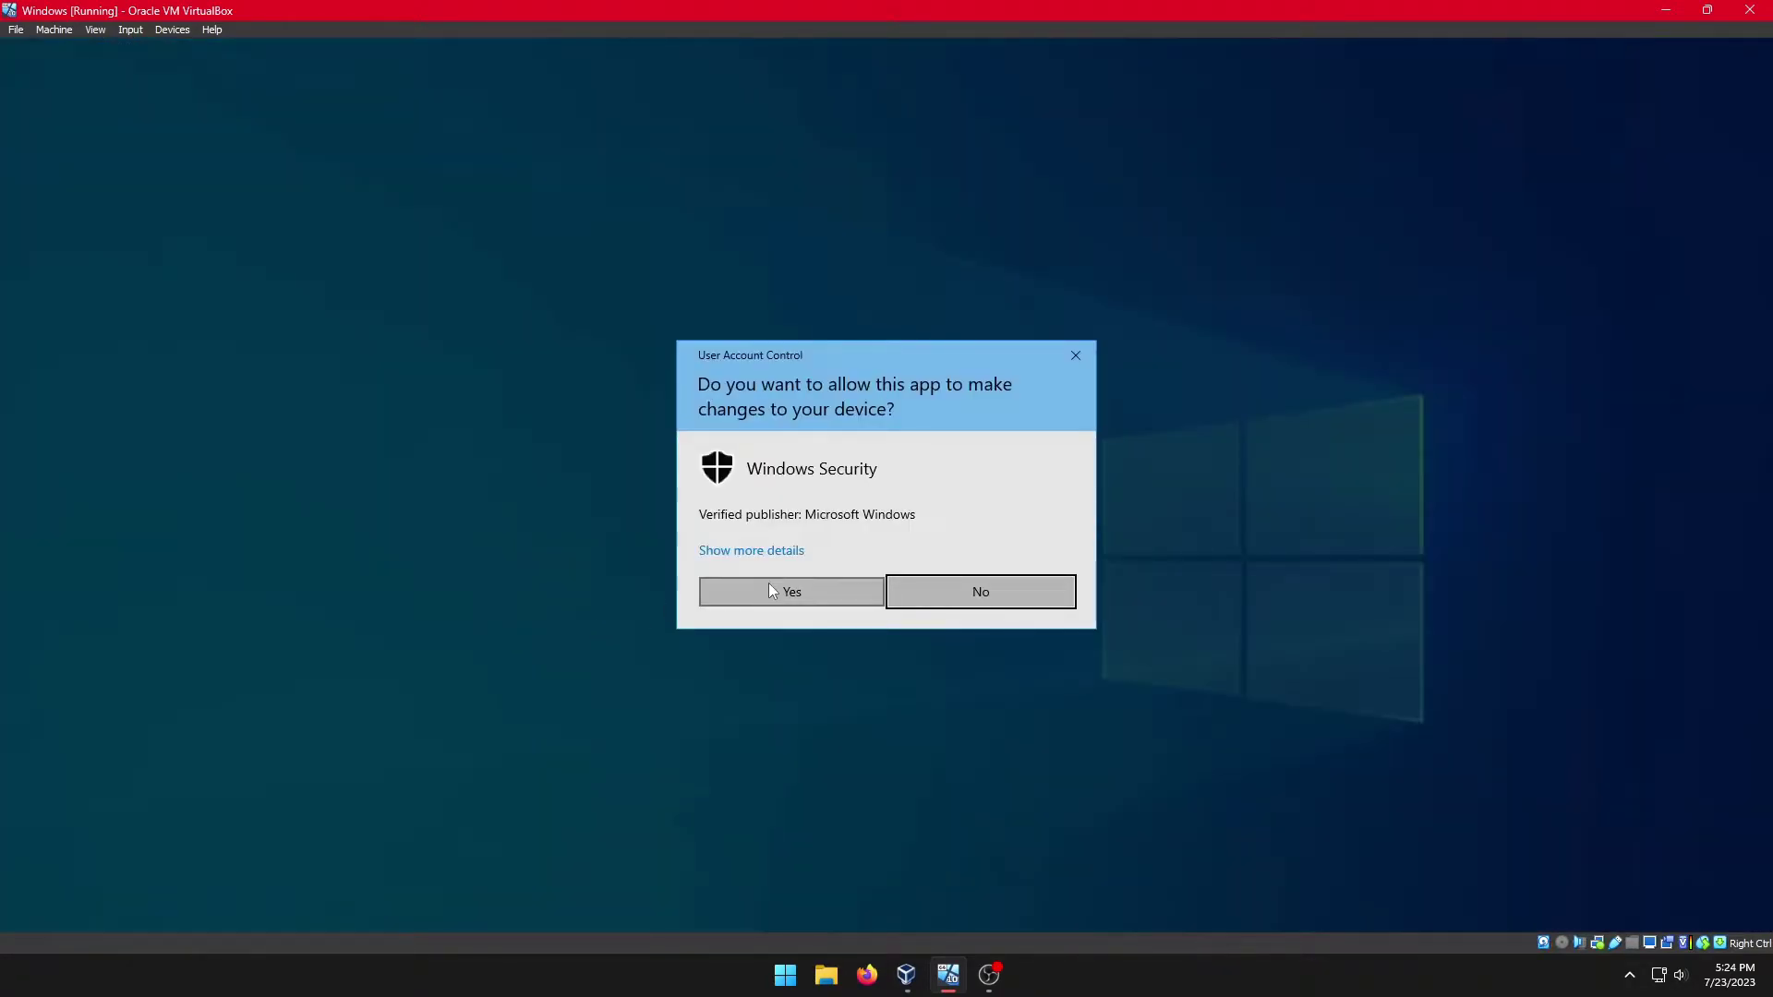
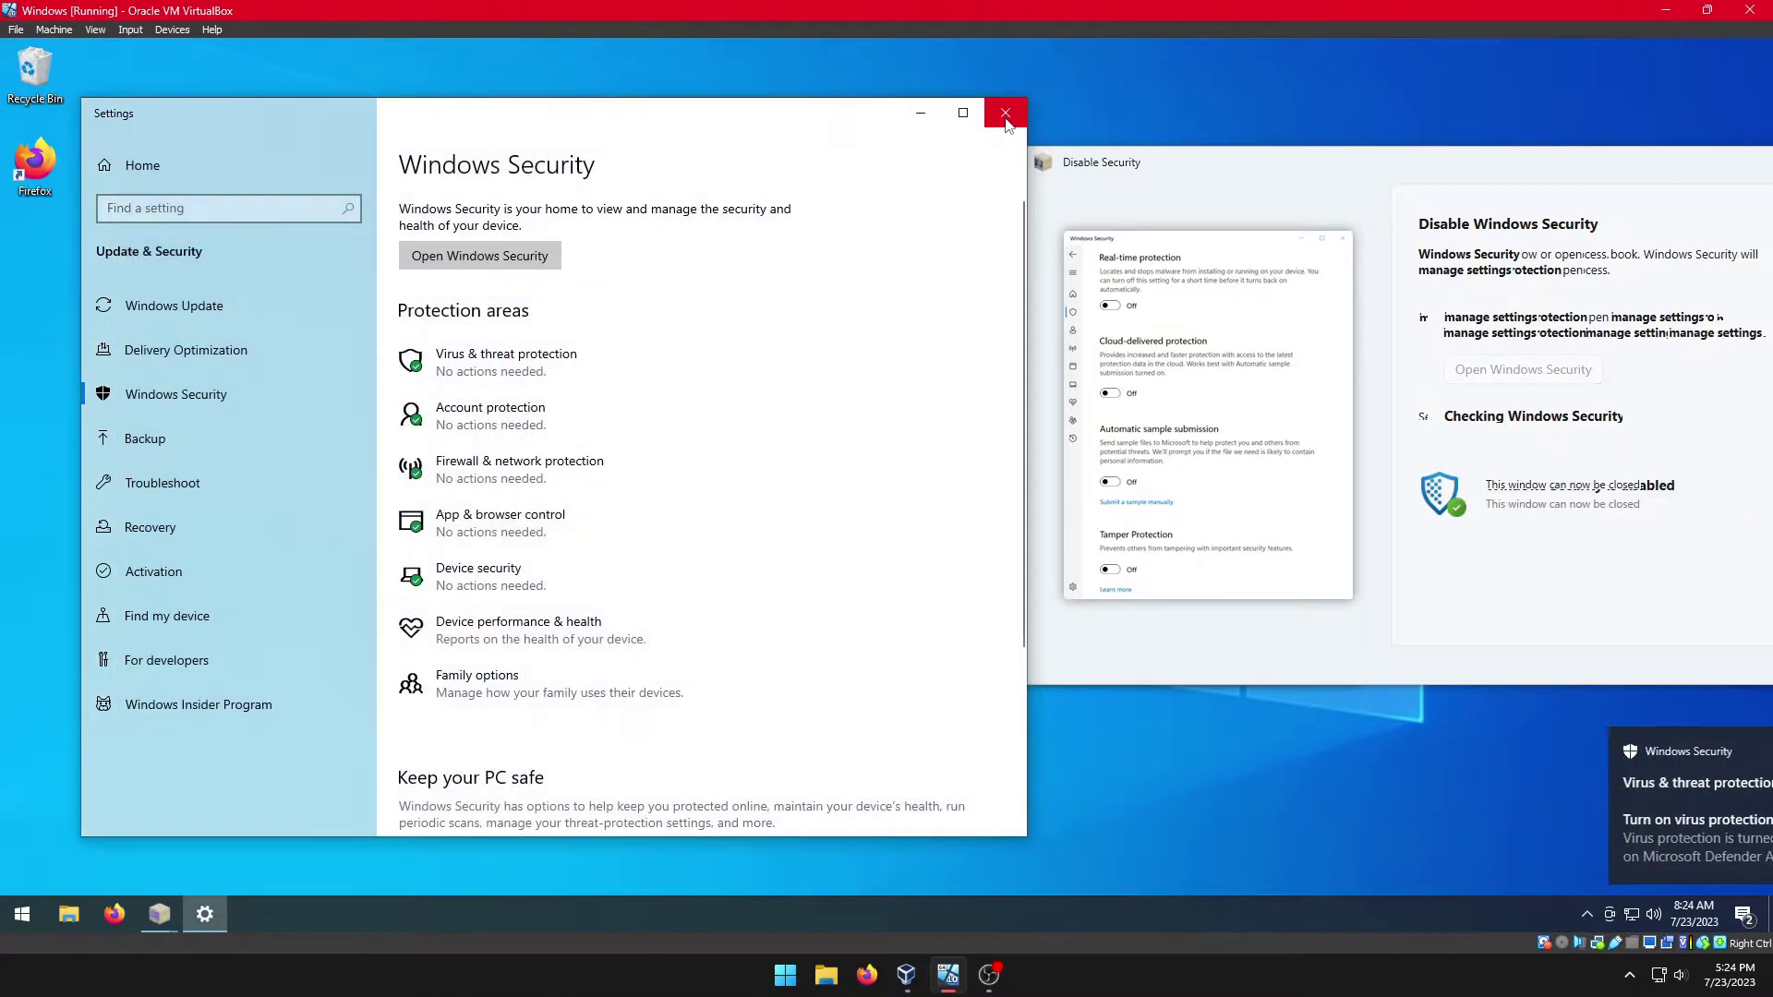
# Step: Close the Windows Security Settings window, then move the Disable Security helper aside and close it
pyautogui.click(1005, 112)
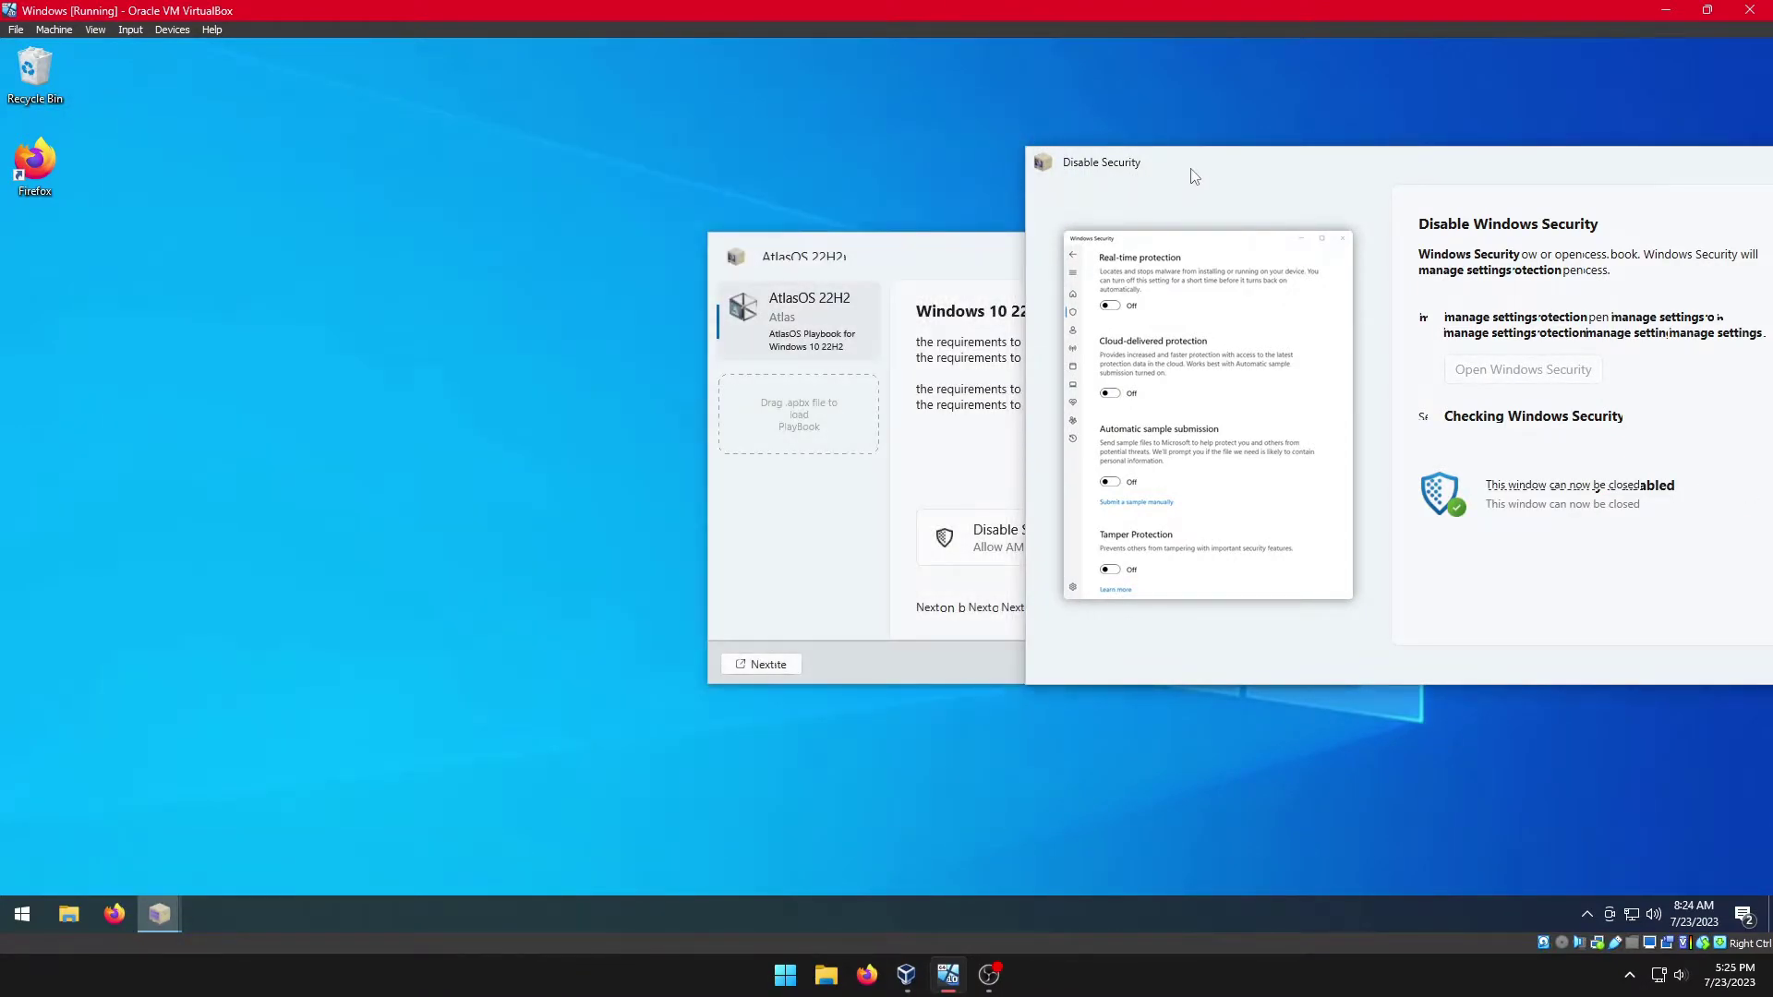
pyautogui.moveTo(1195, 175); pyautogui.dragTo(861, 170)
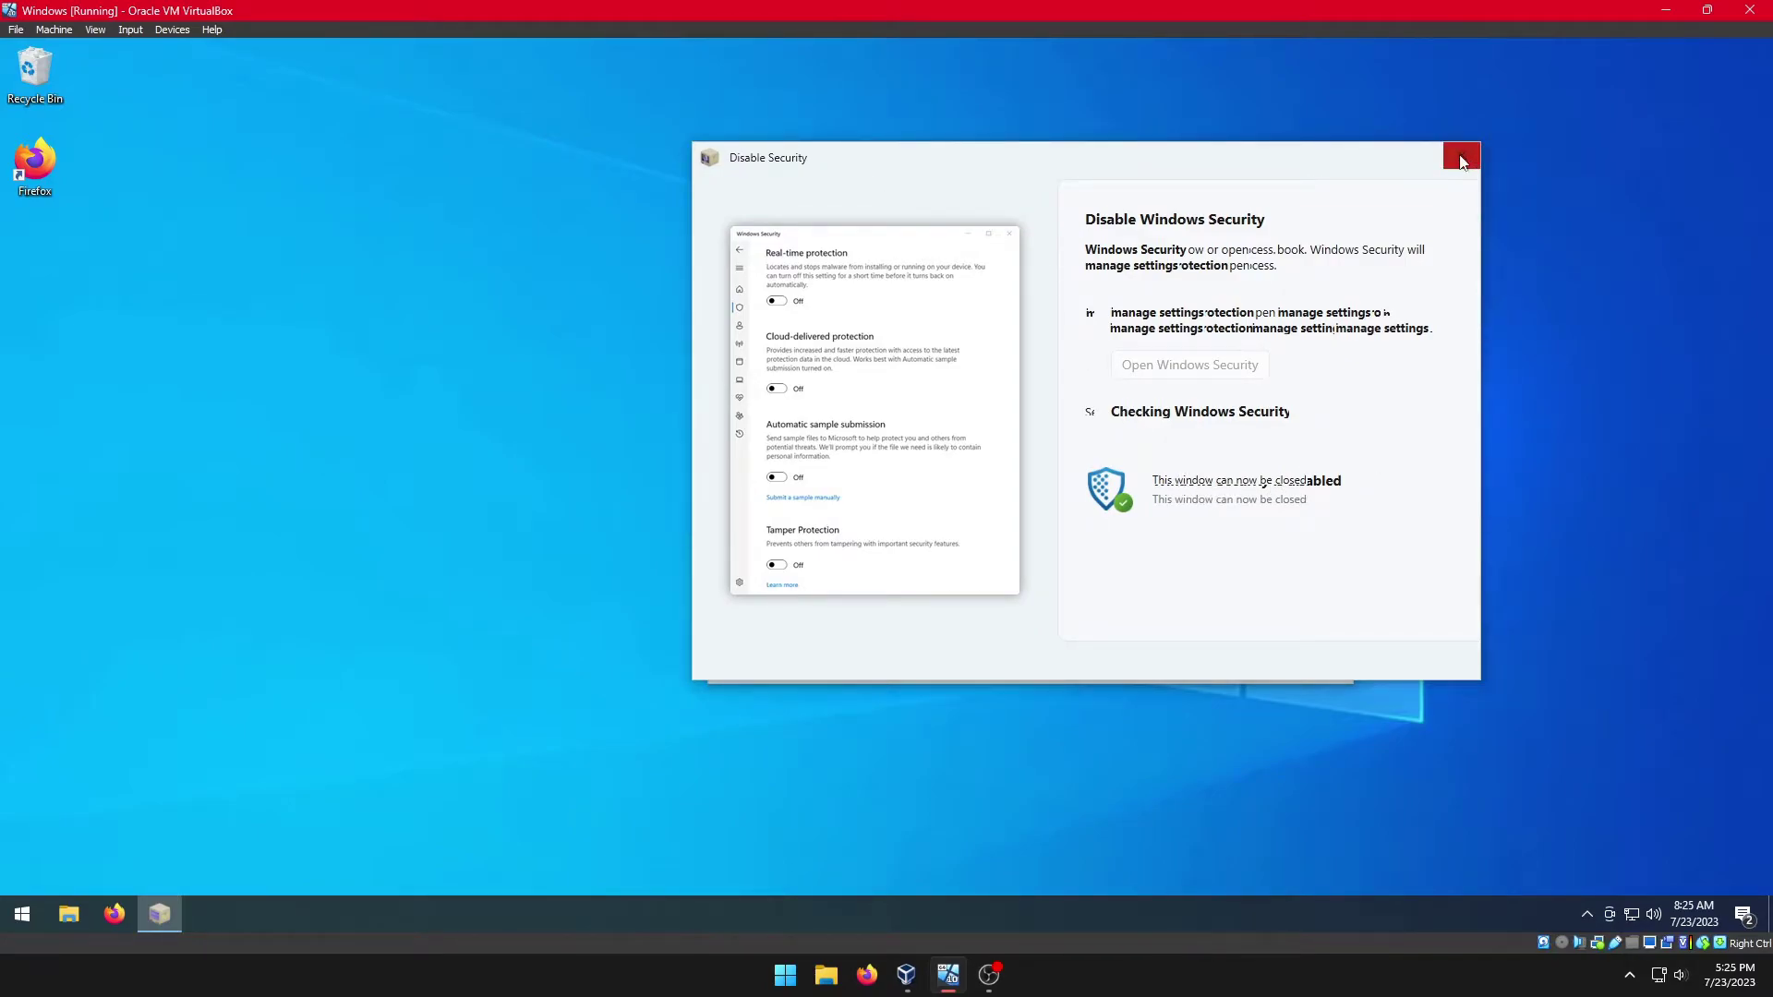
pyautogui.click(1461, 156)
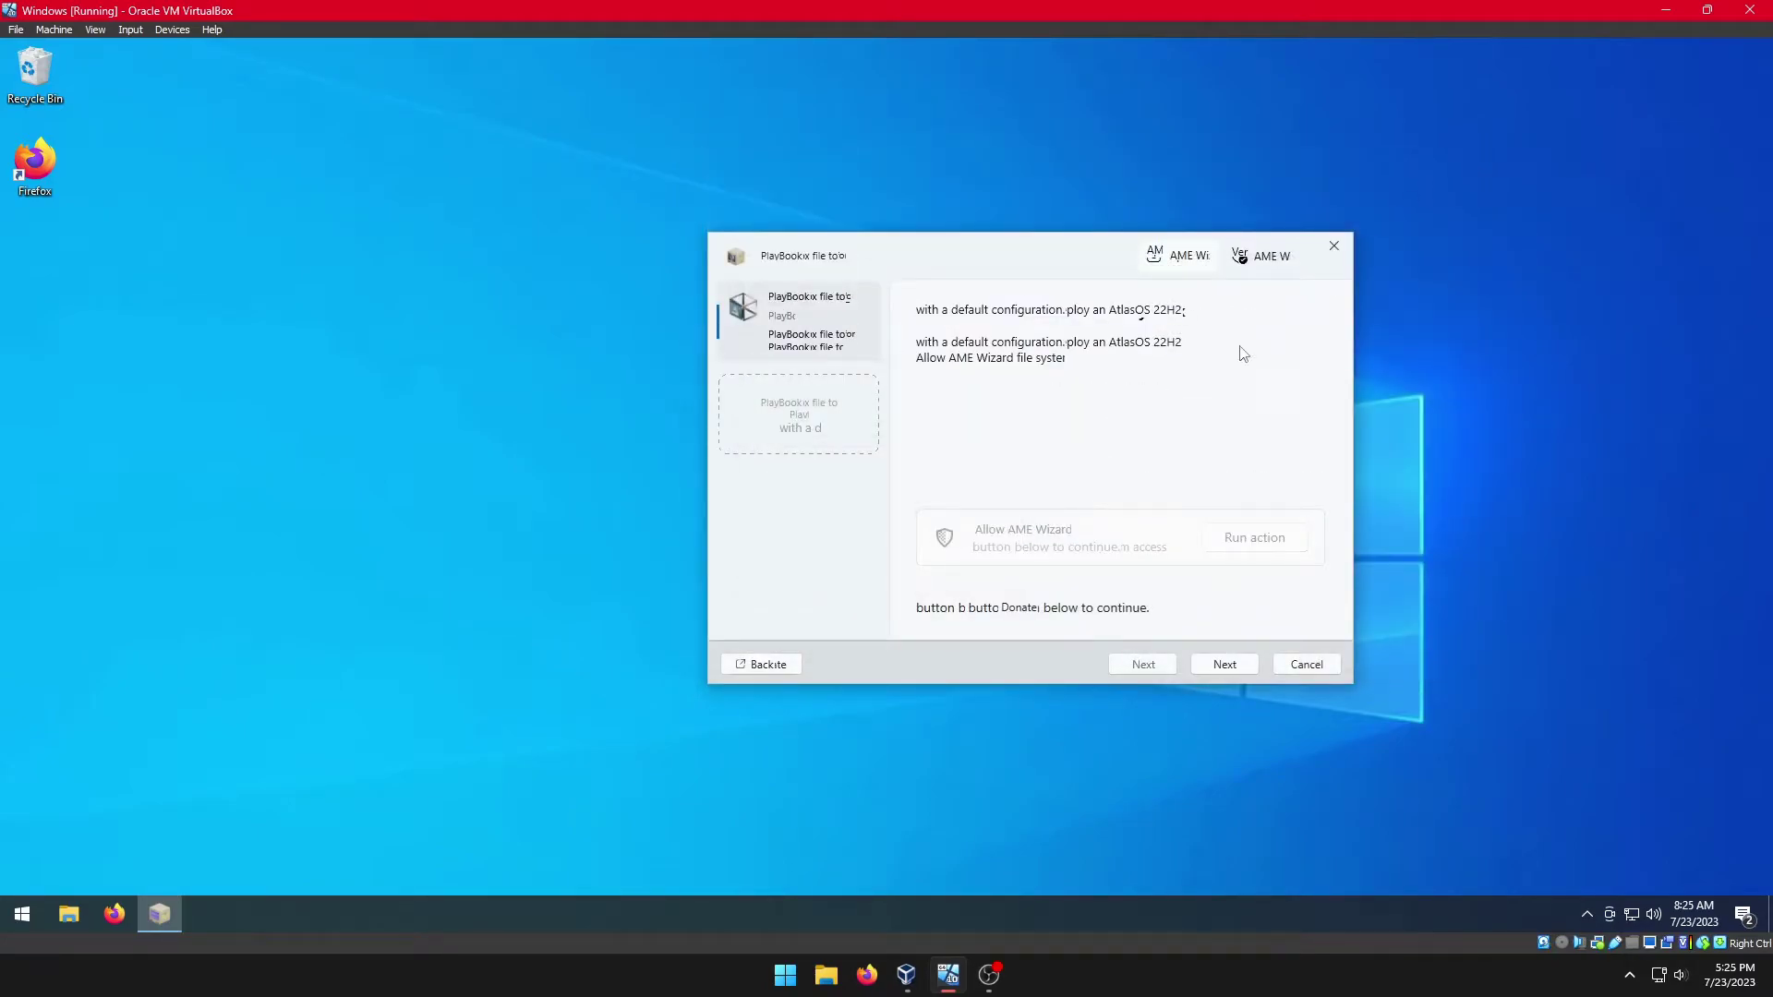
# Step: Continue past the Allow AME Wizard page and run the required system preparation action
pyautogui.click(1225, 665)
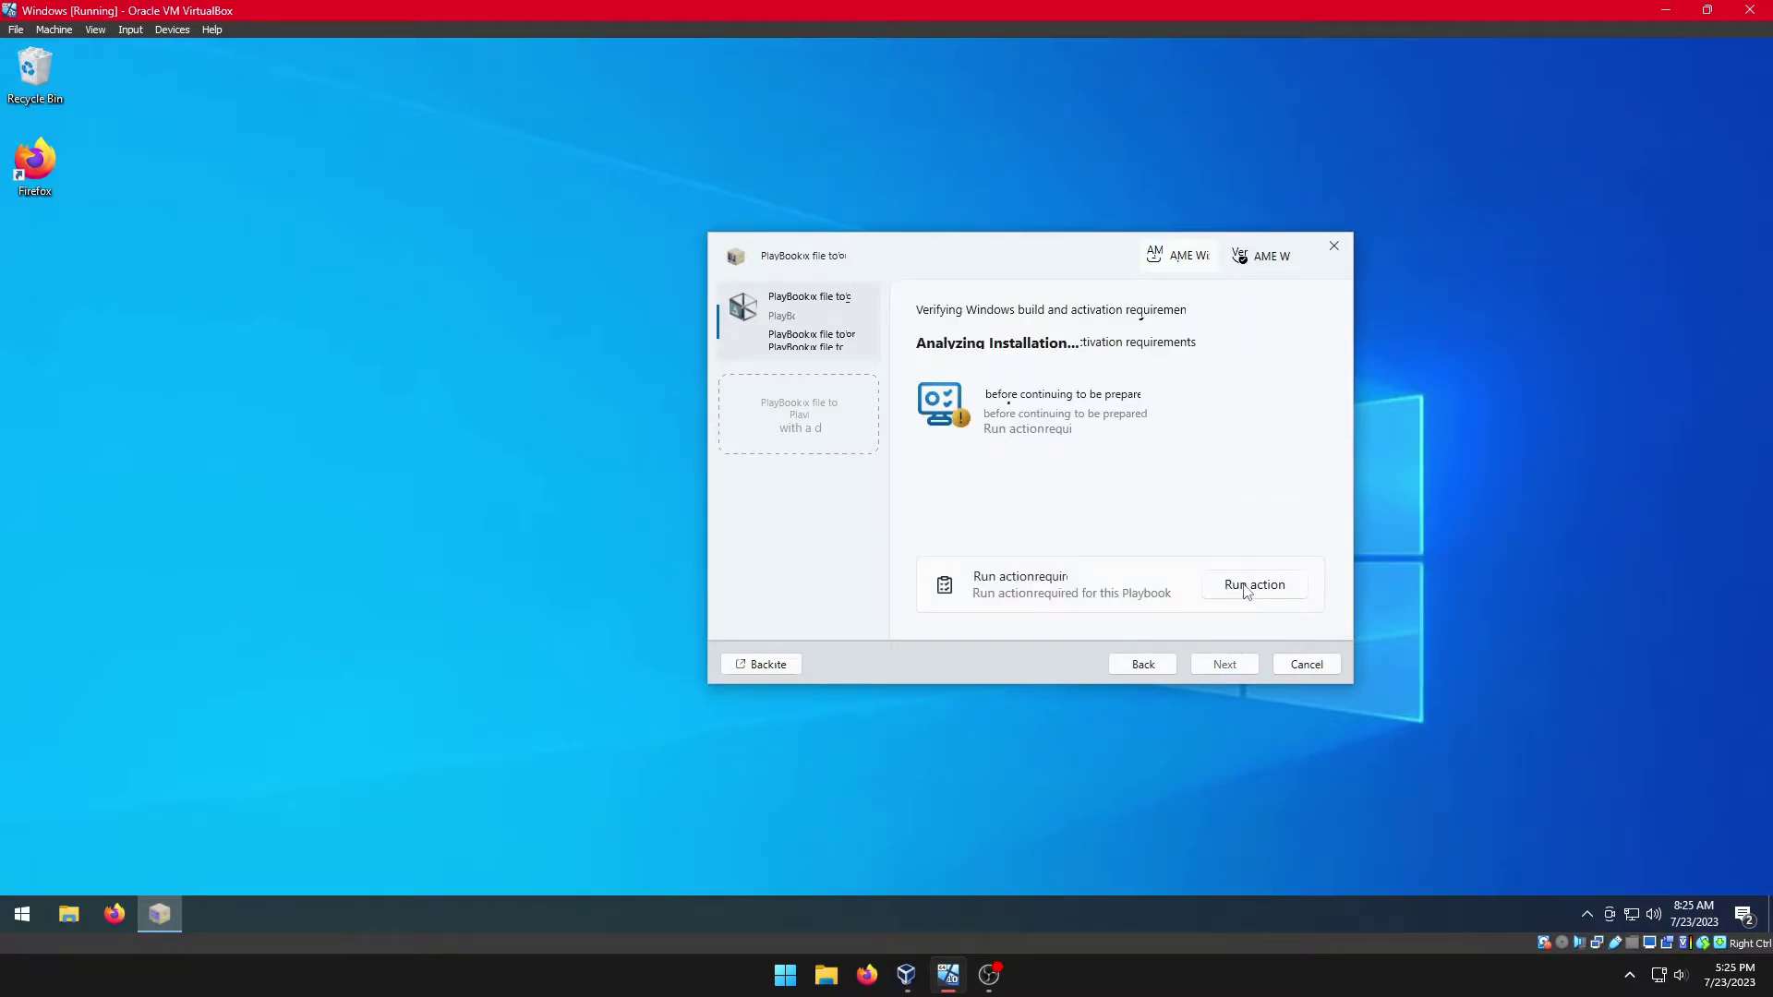
pyautogui.click(1247, 589)
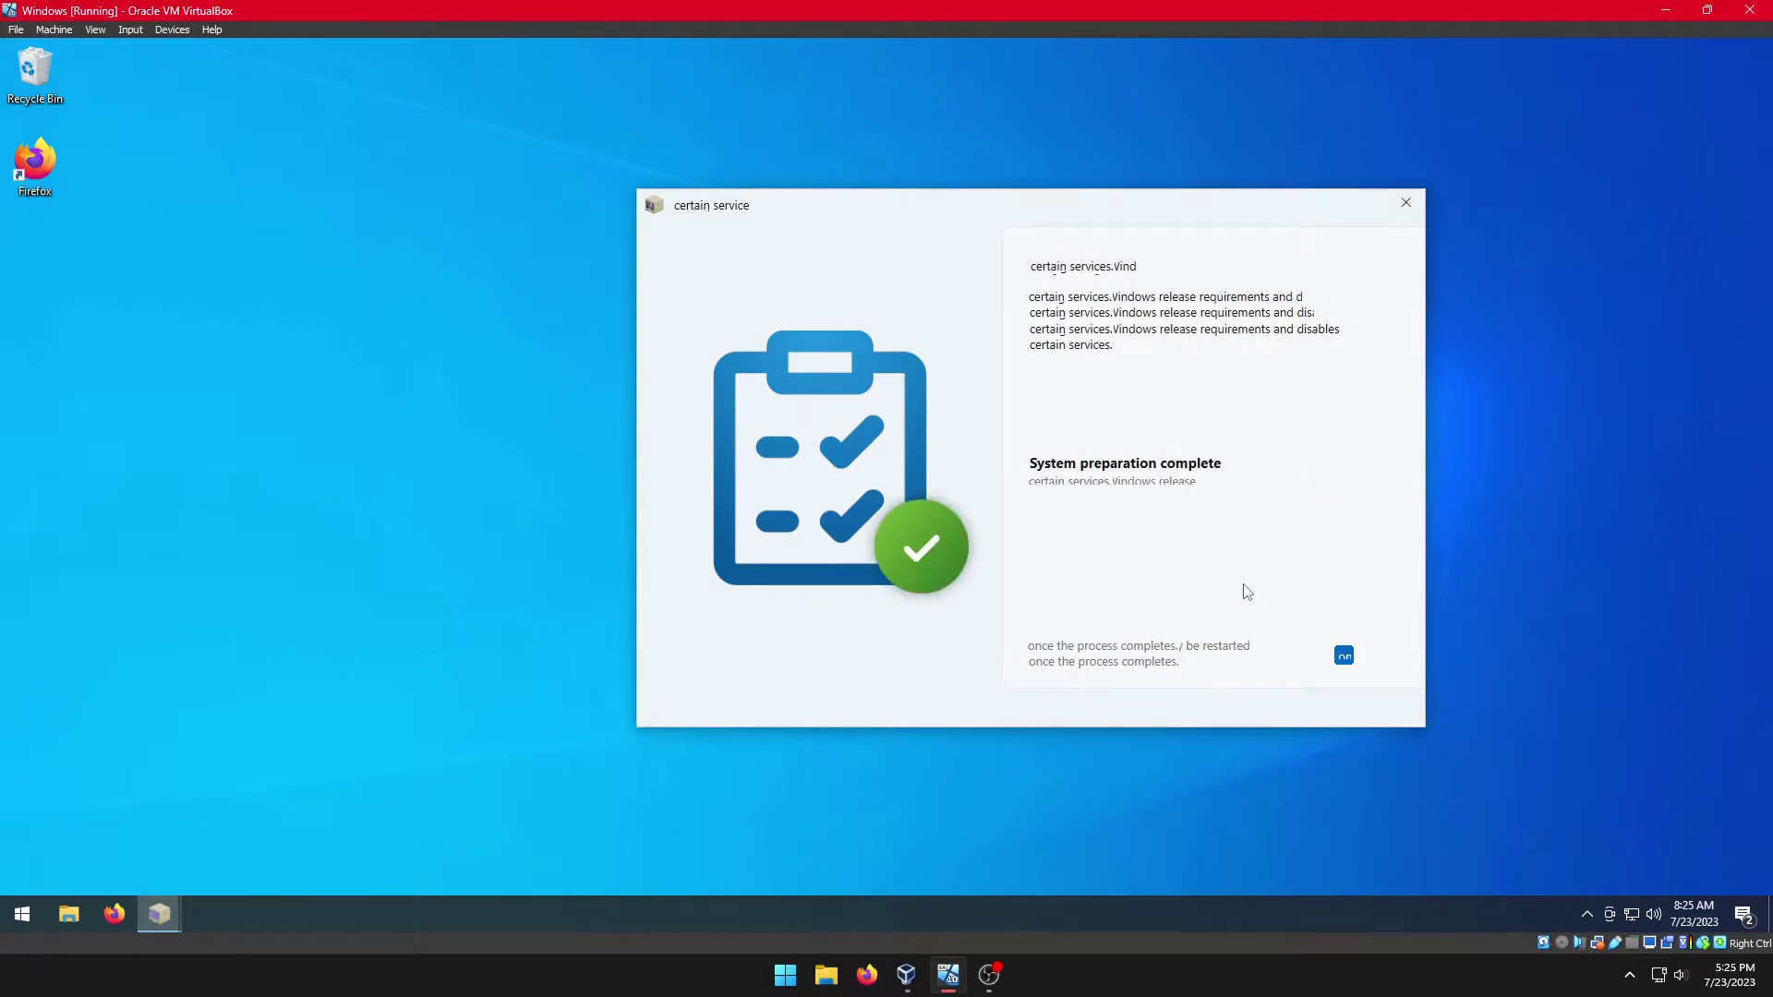
# Step: Untick AME Wizard's automatic restart and restart the guest Windows from the Start menu's power options
pyautogui.click(1343, 658)
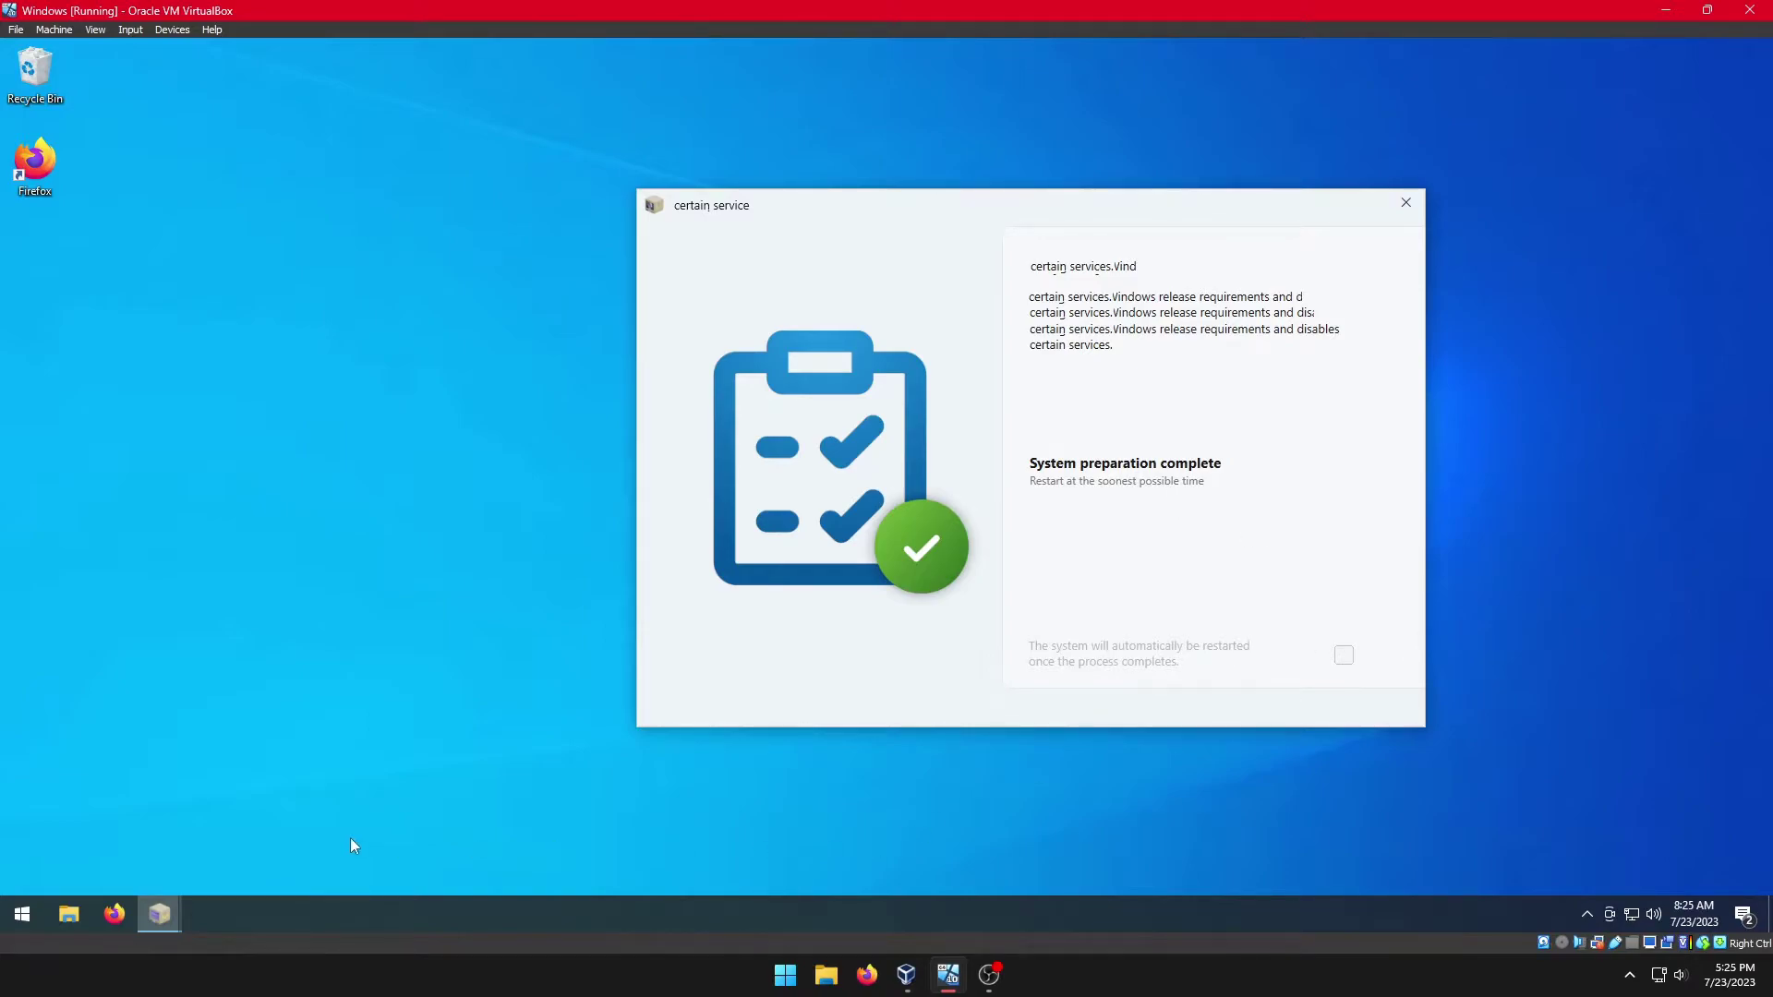
pyautogui.click(31, 907)
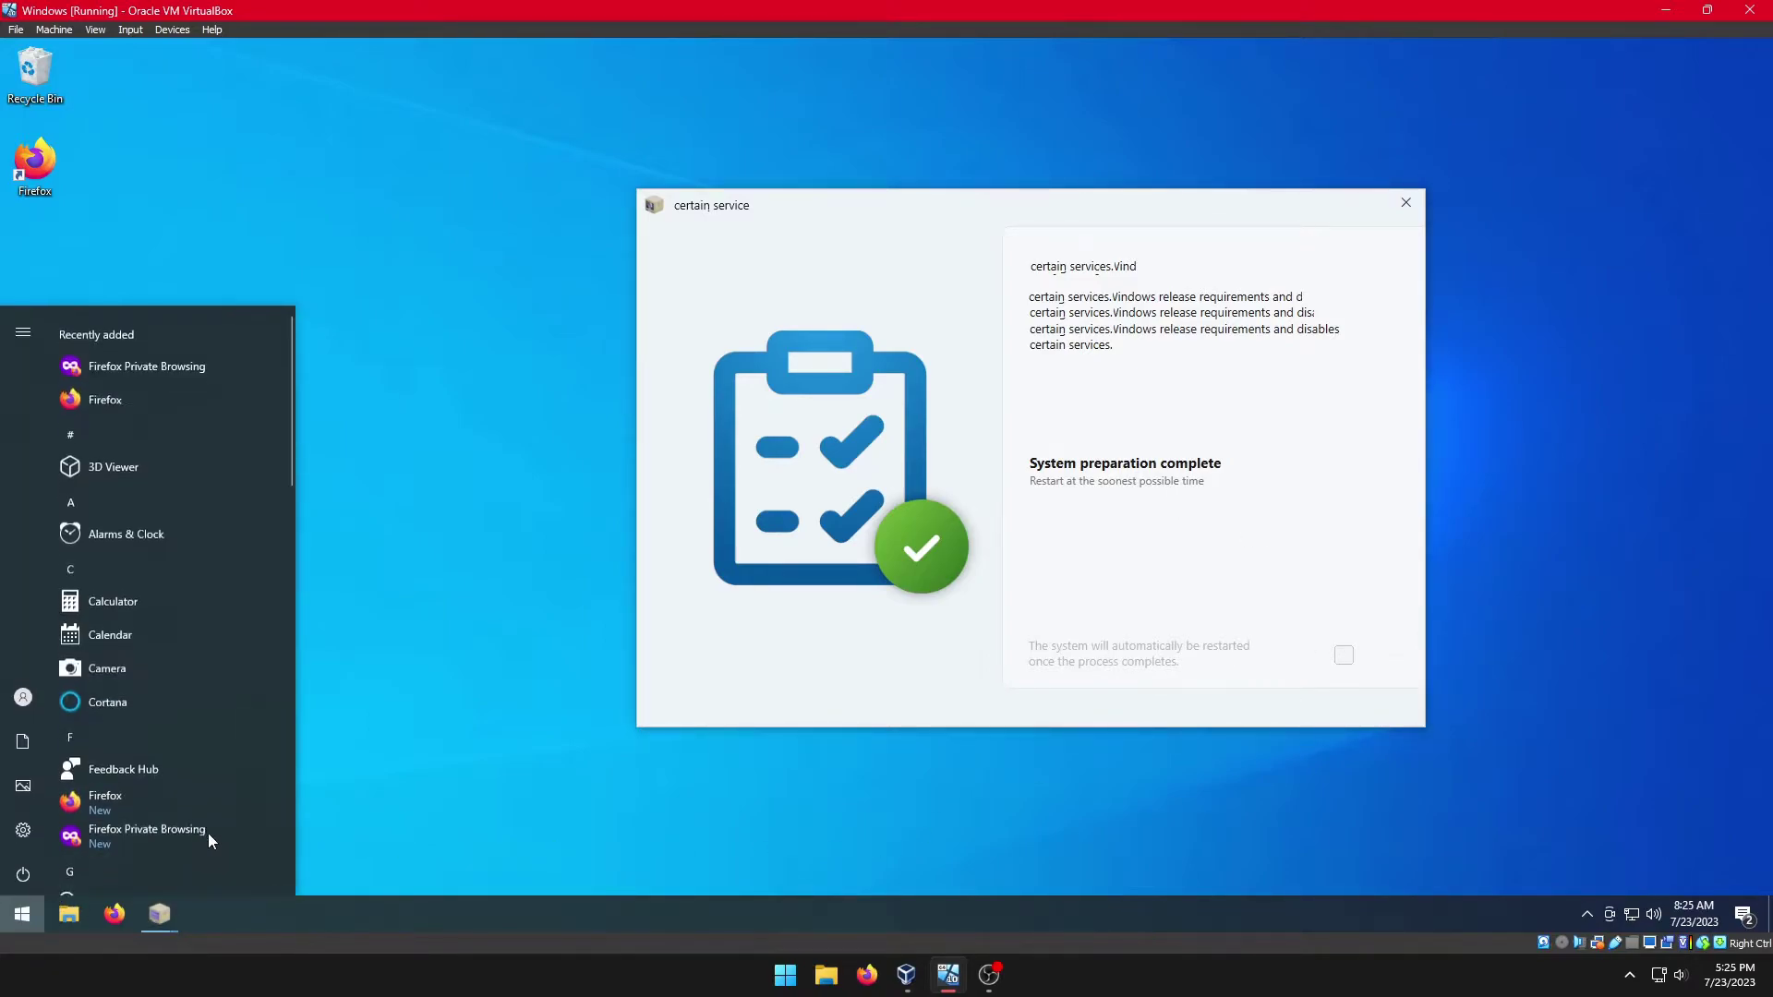
pyautogui.click(20, 873)
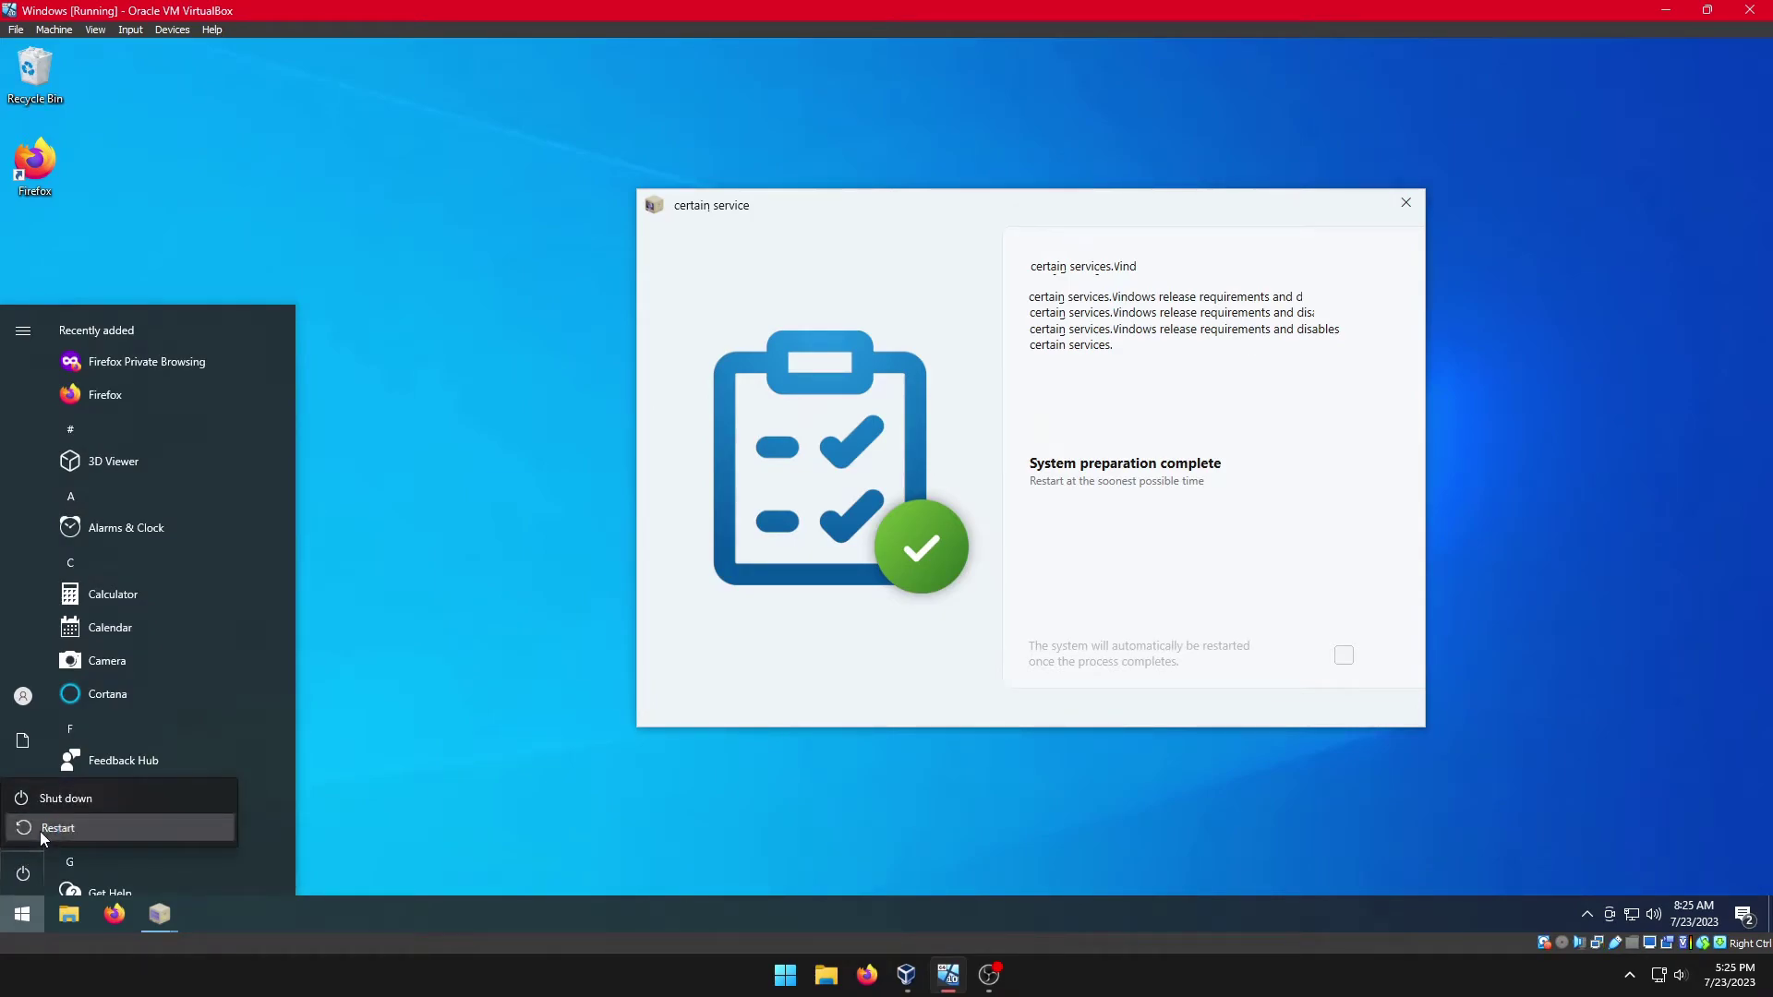
pyautogui.click(41, 832)
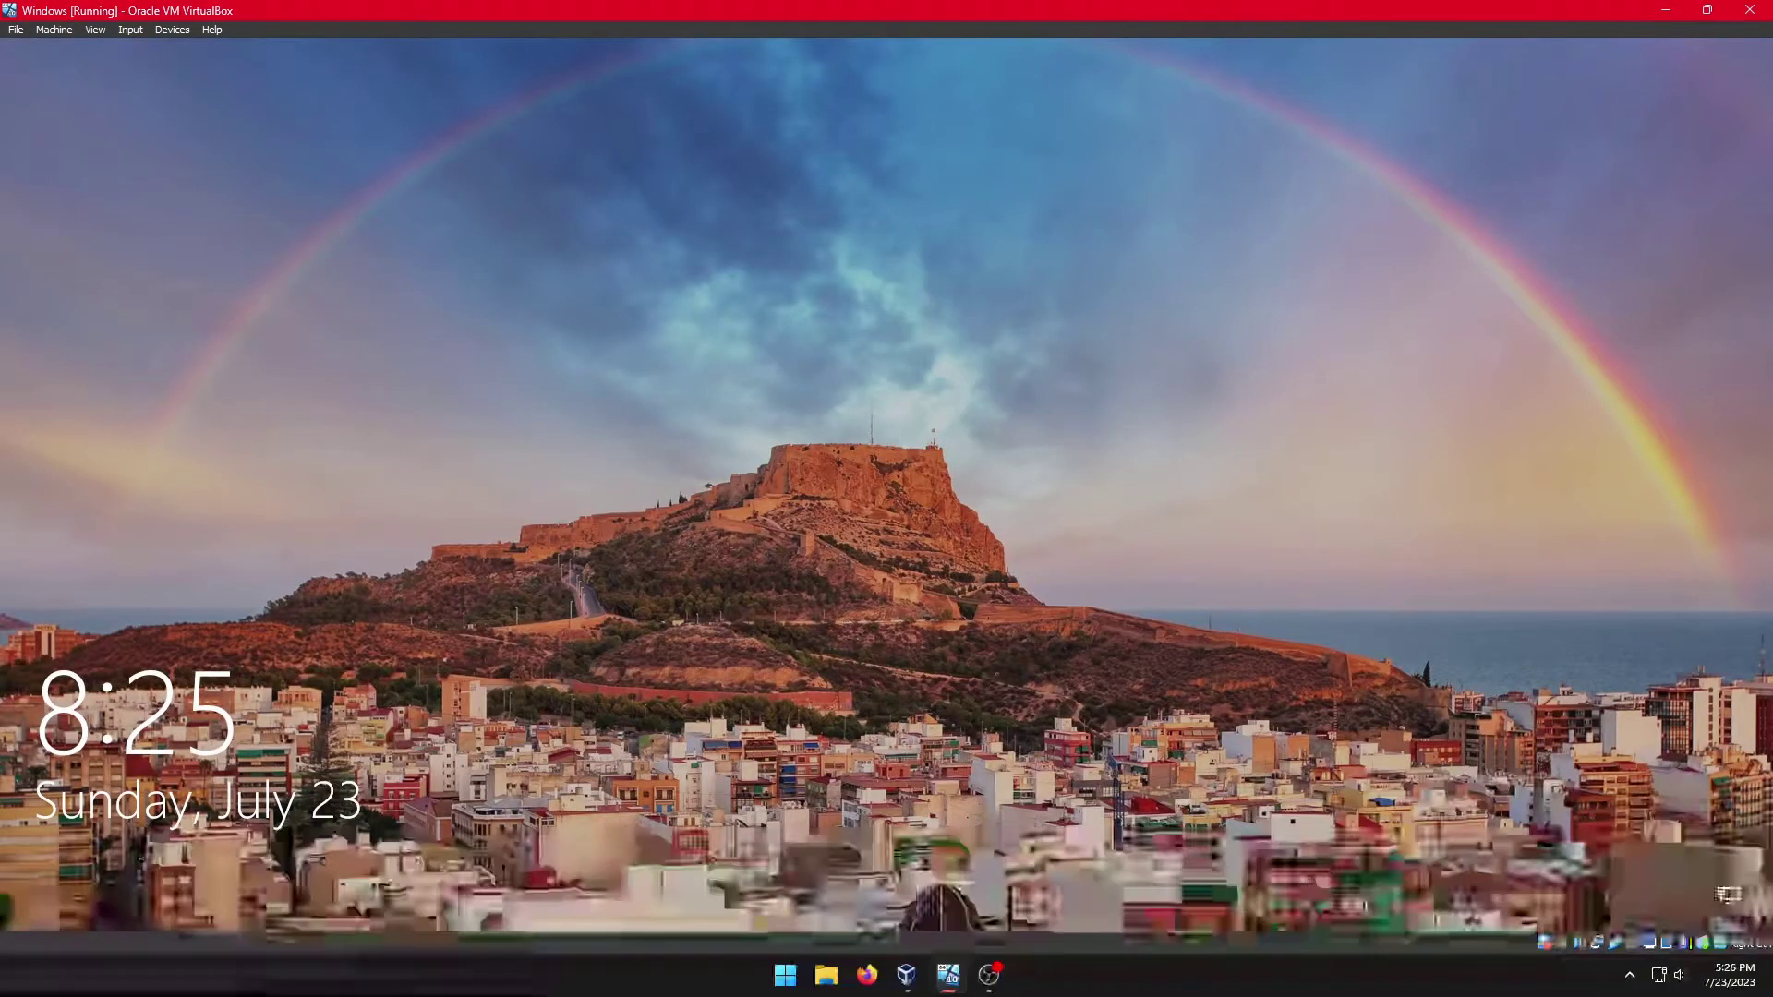
# Step: Sign in to the guest account with its password and approve AME Wizard's admin prompt
pyautogui.press('Return')
pyautogui.write('1234')
pyautogui.press('Return')
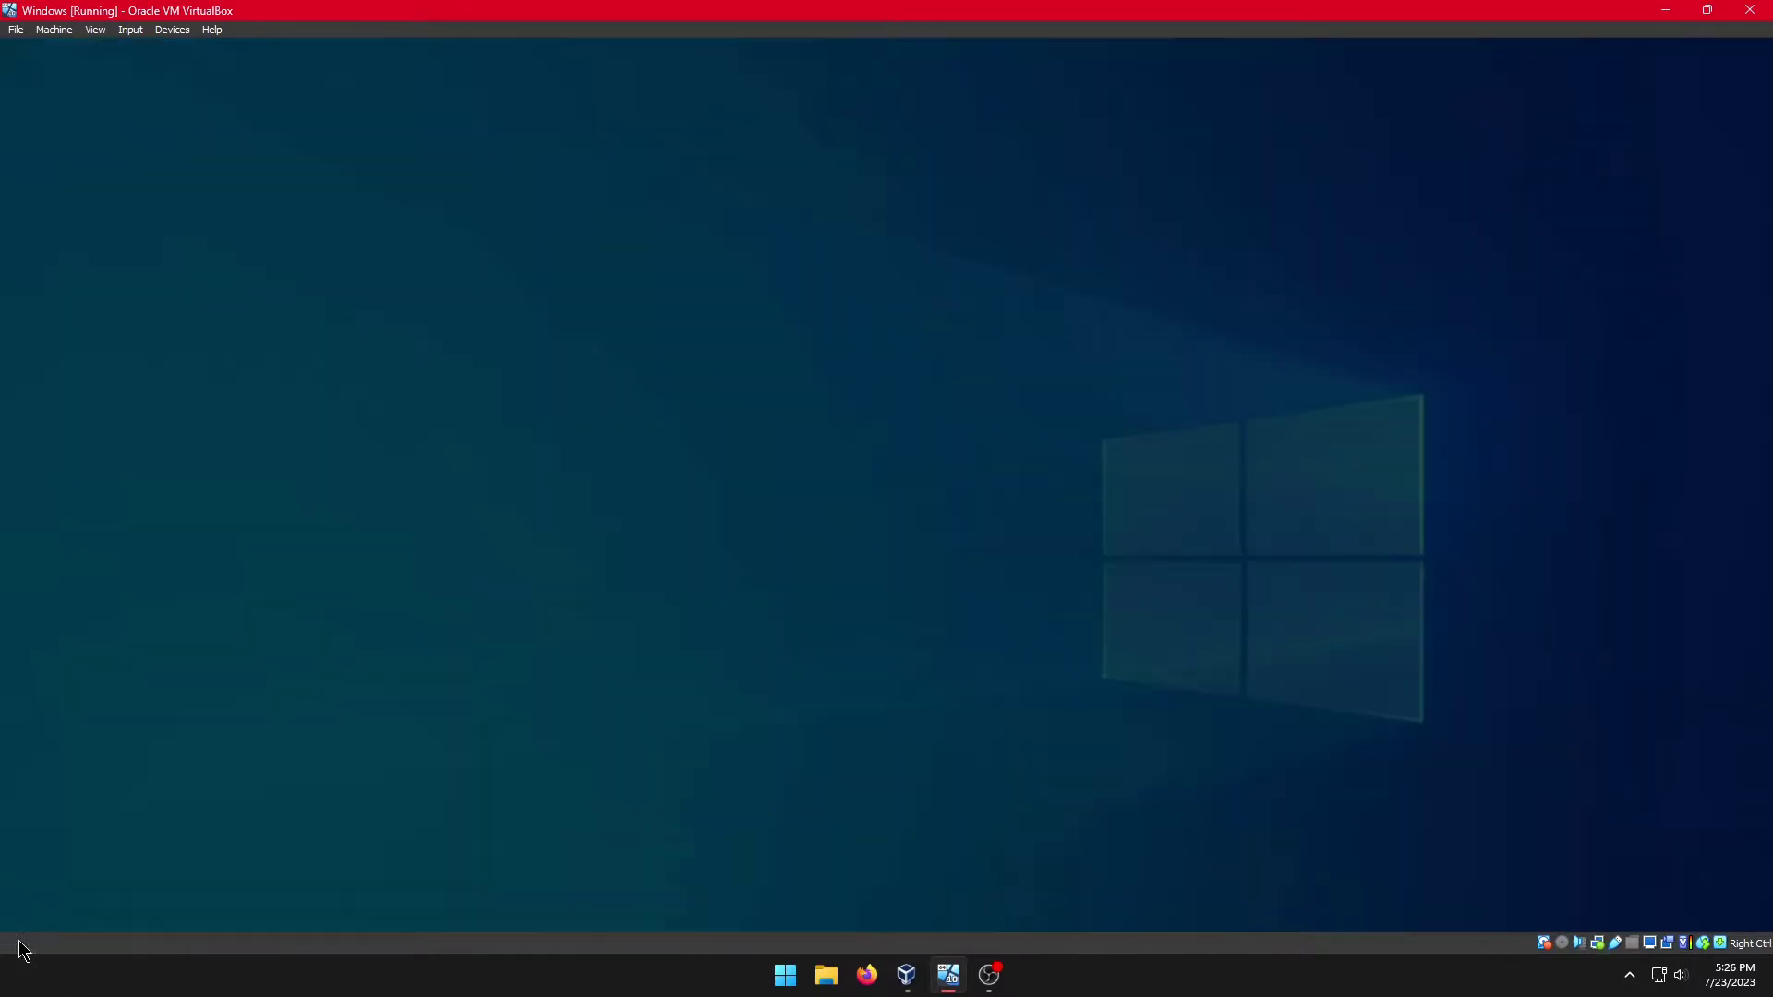
pyautogui.click(793, 606)
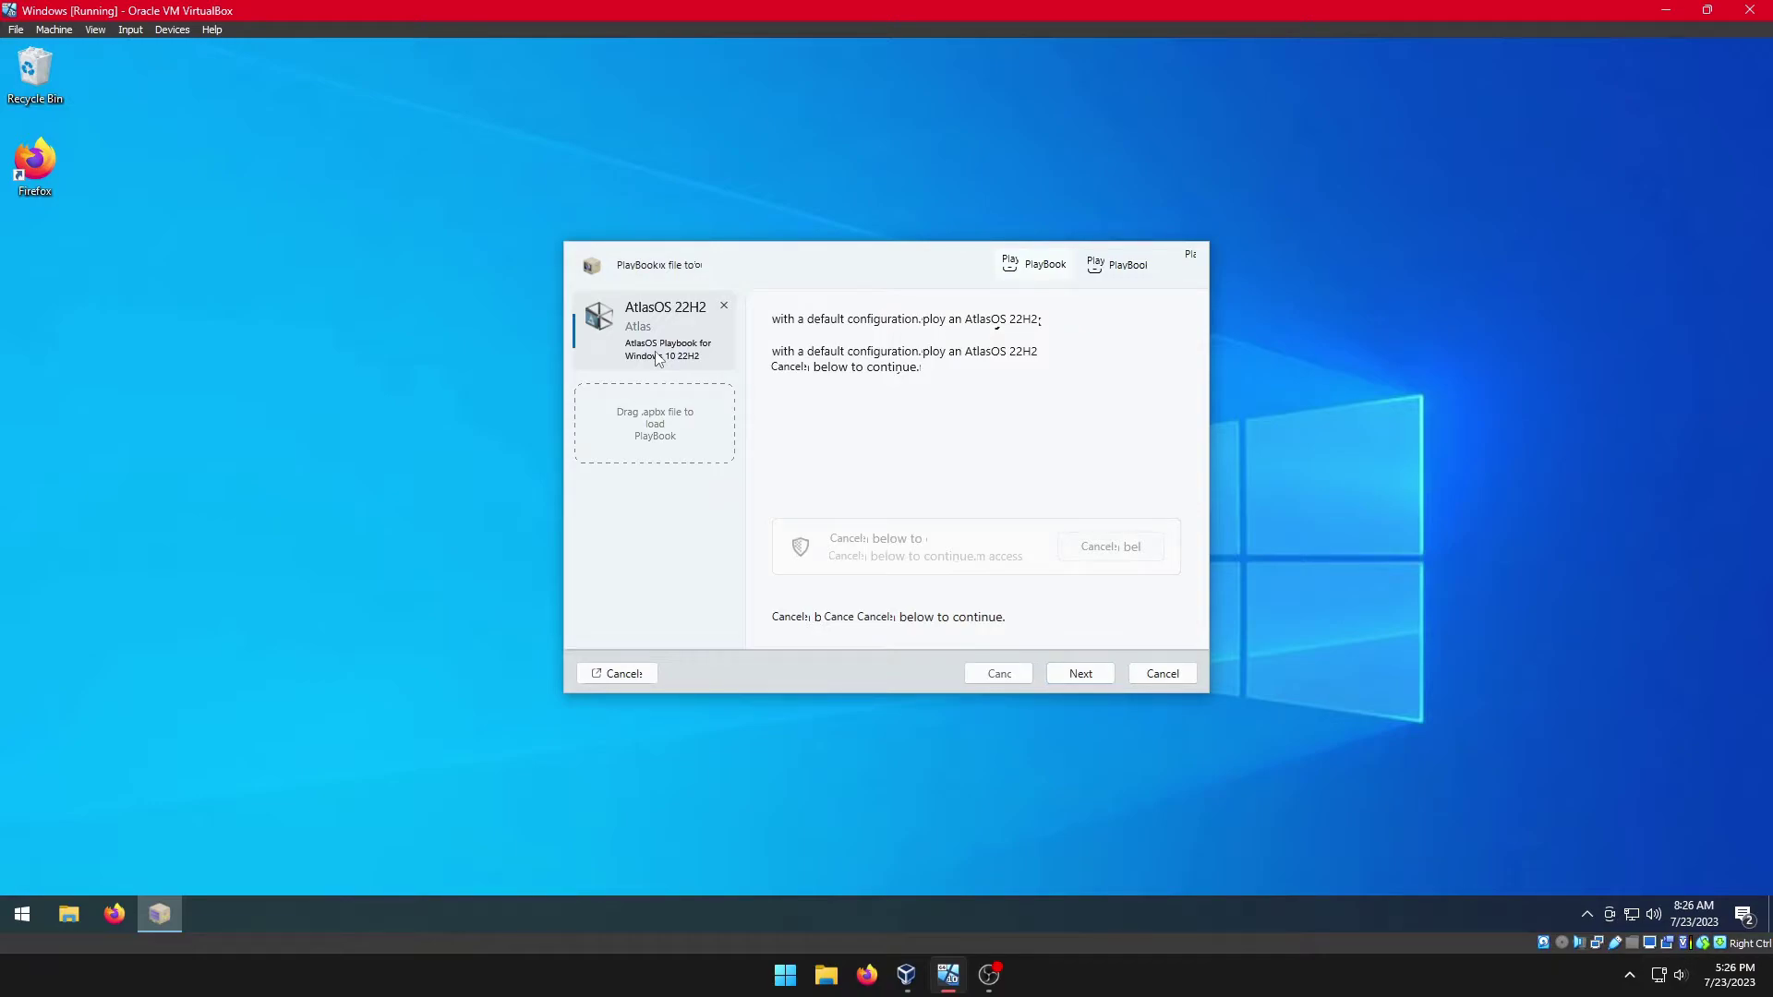
# Step: Go through the analysis and license pages, Agree to the license, and confirm Customize Features
pyautogui.click(1079, 673)
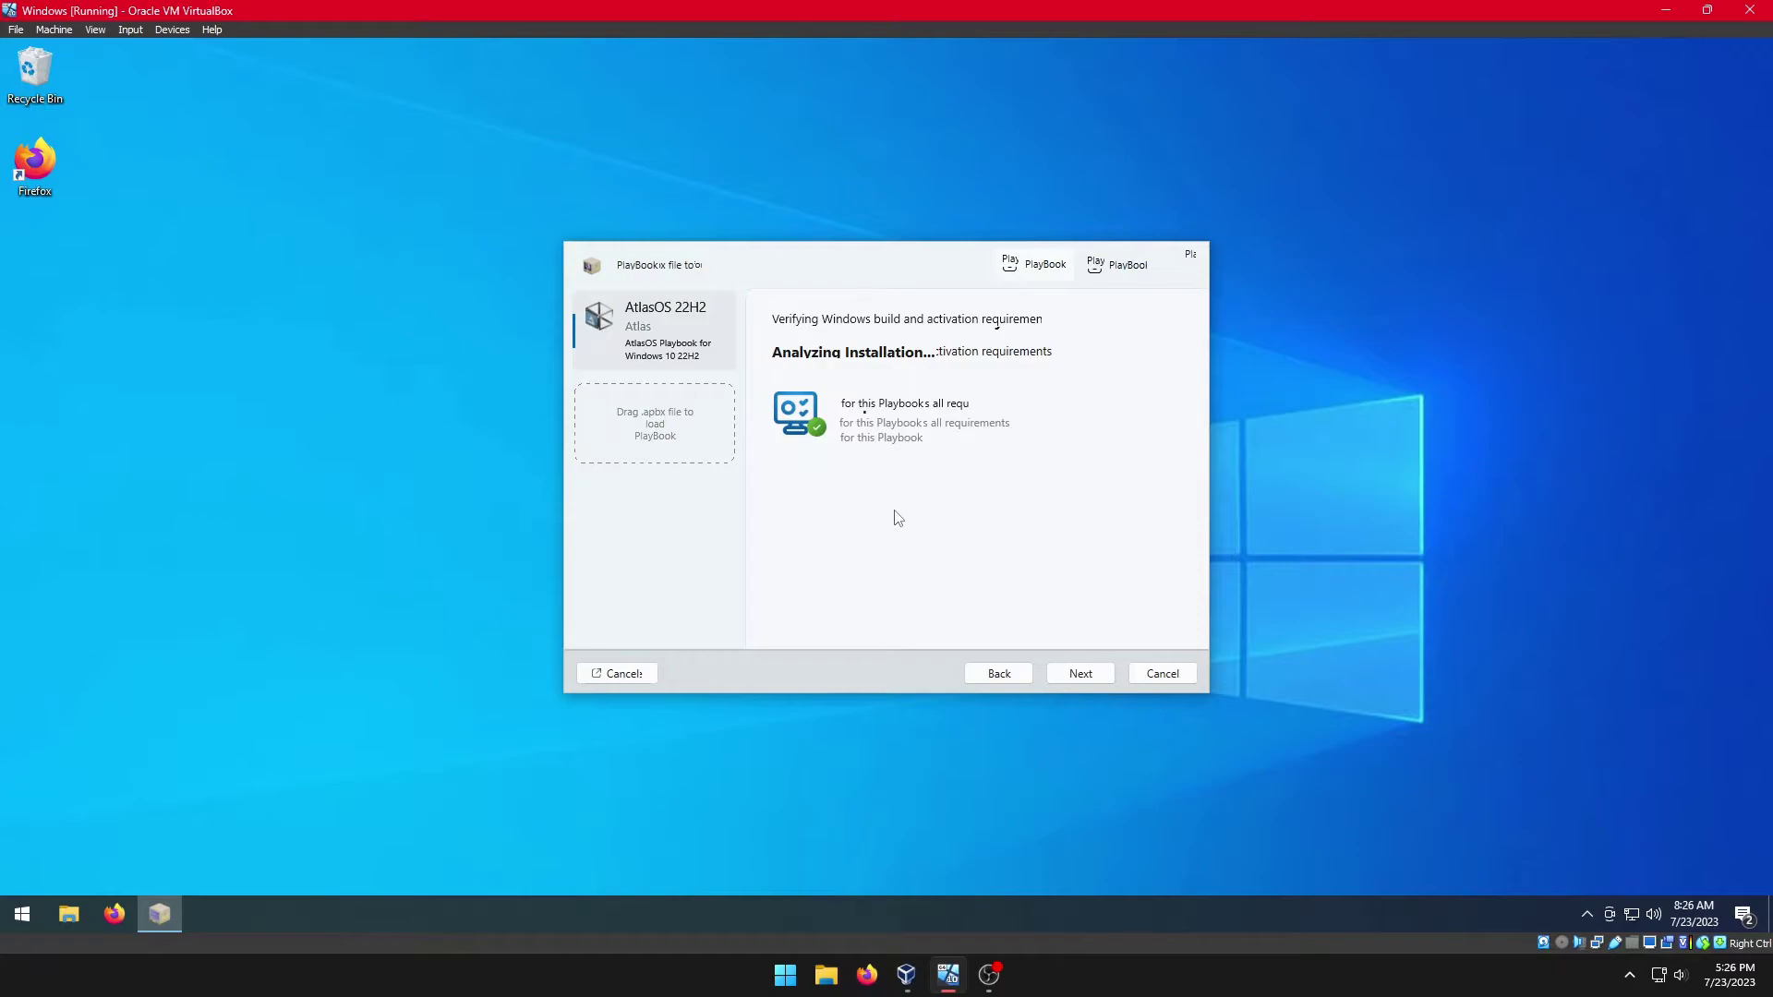
pyautogui.click(1078, 678)
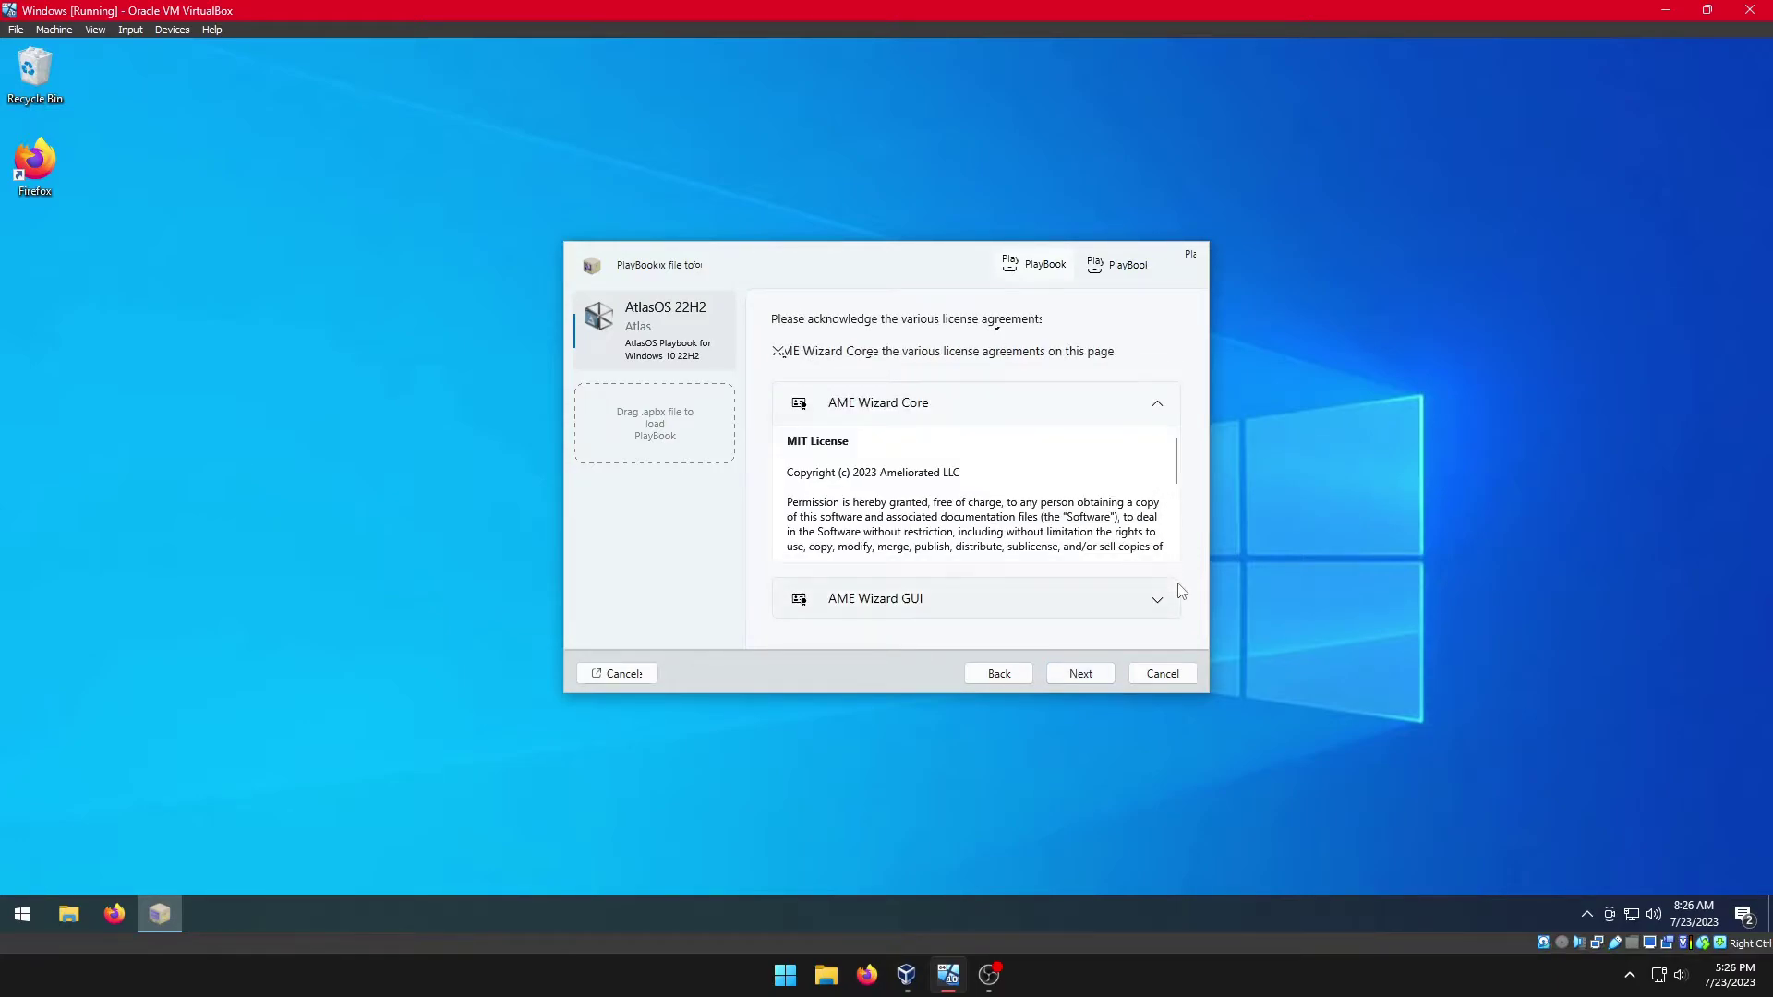
pyautogui.click(1081, 679)
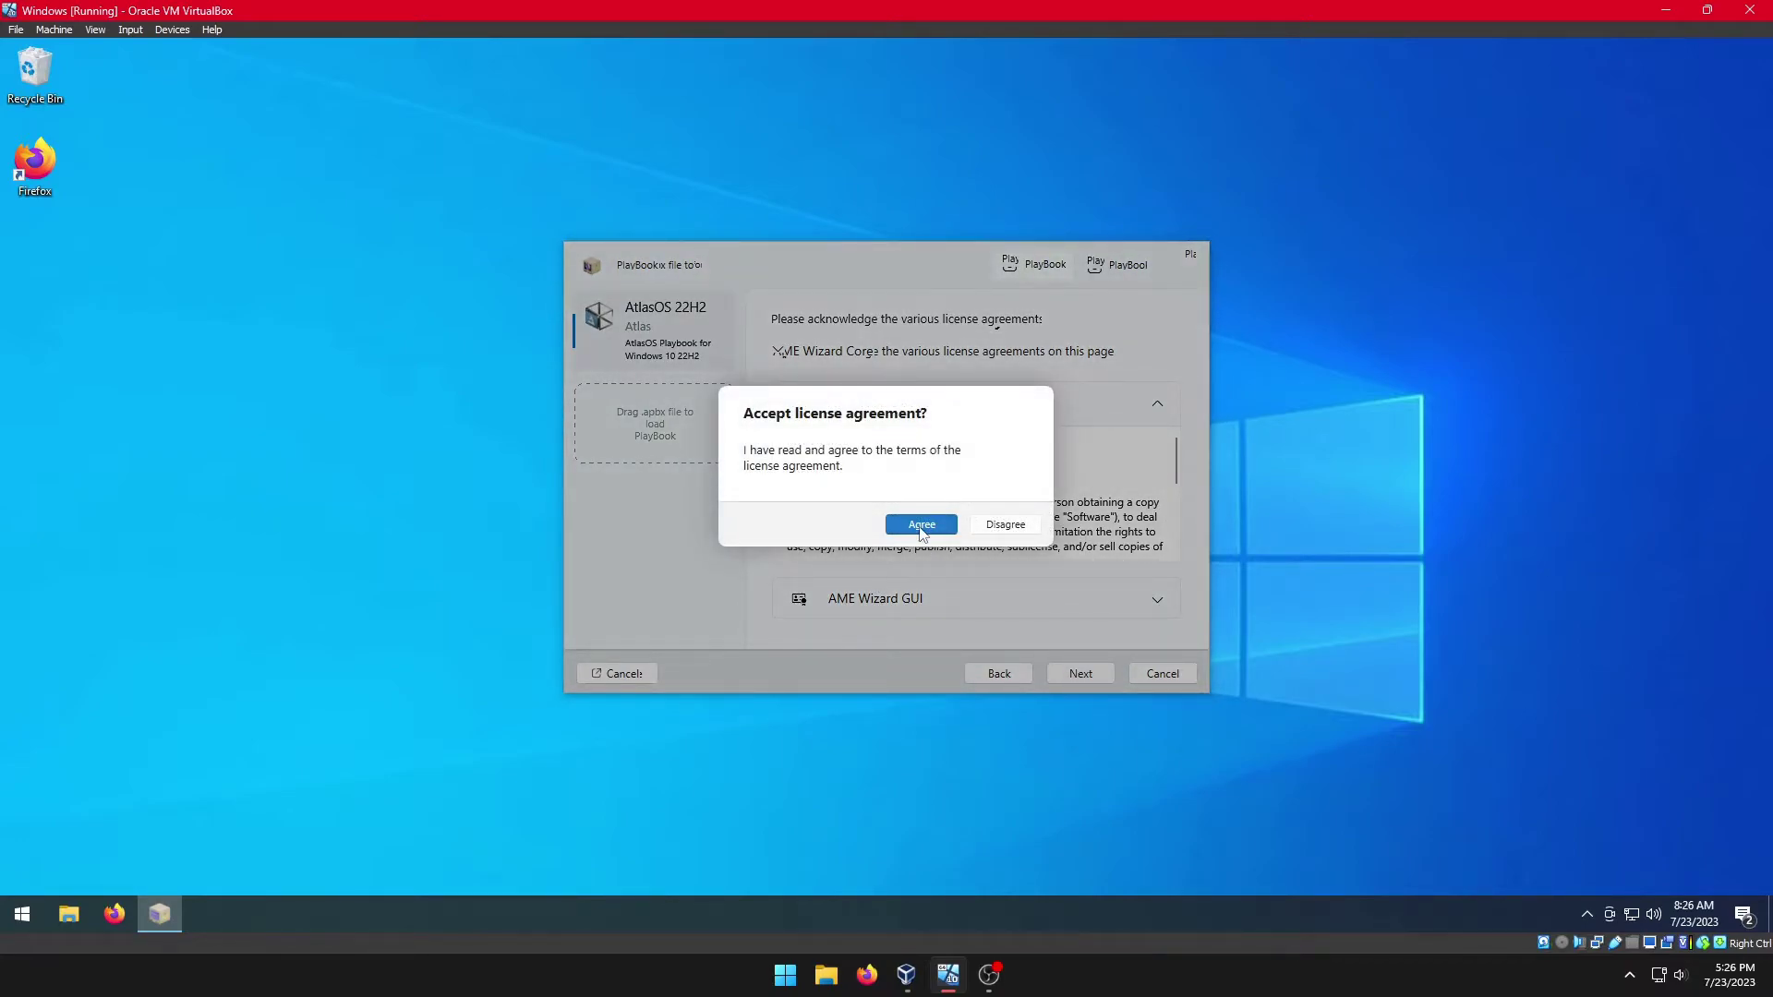
pyautogui.click(921, 528)
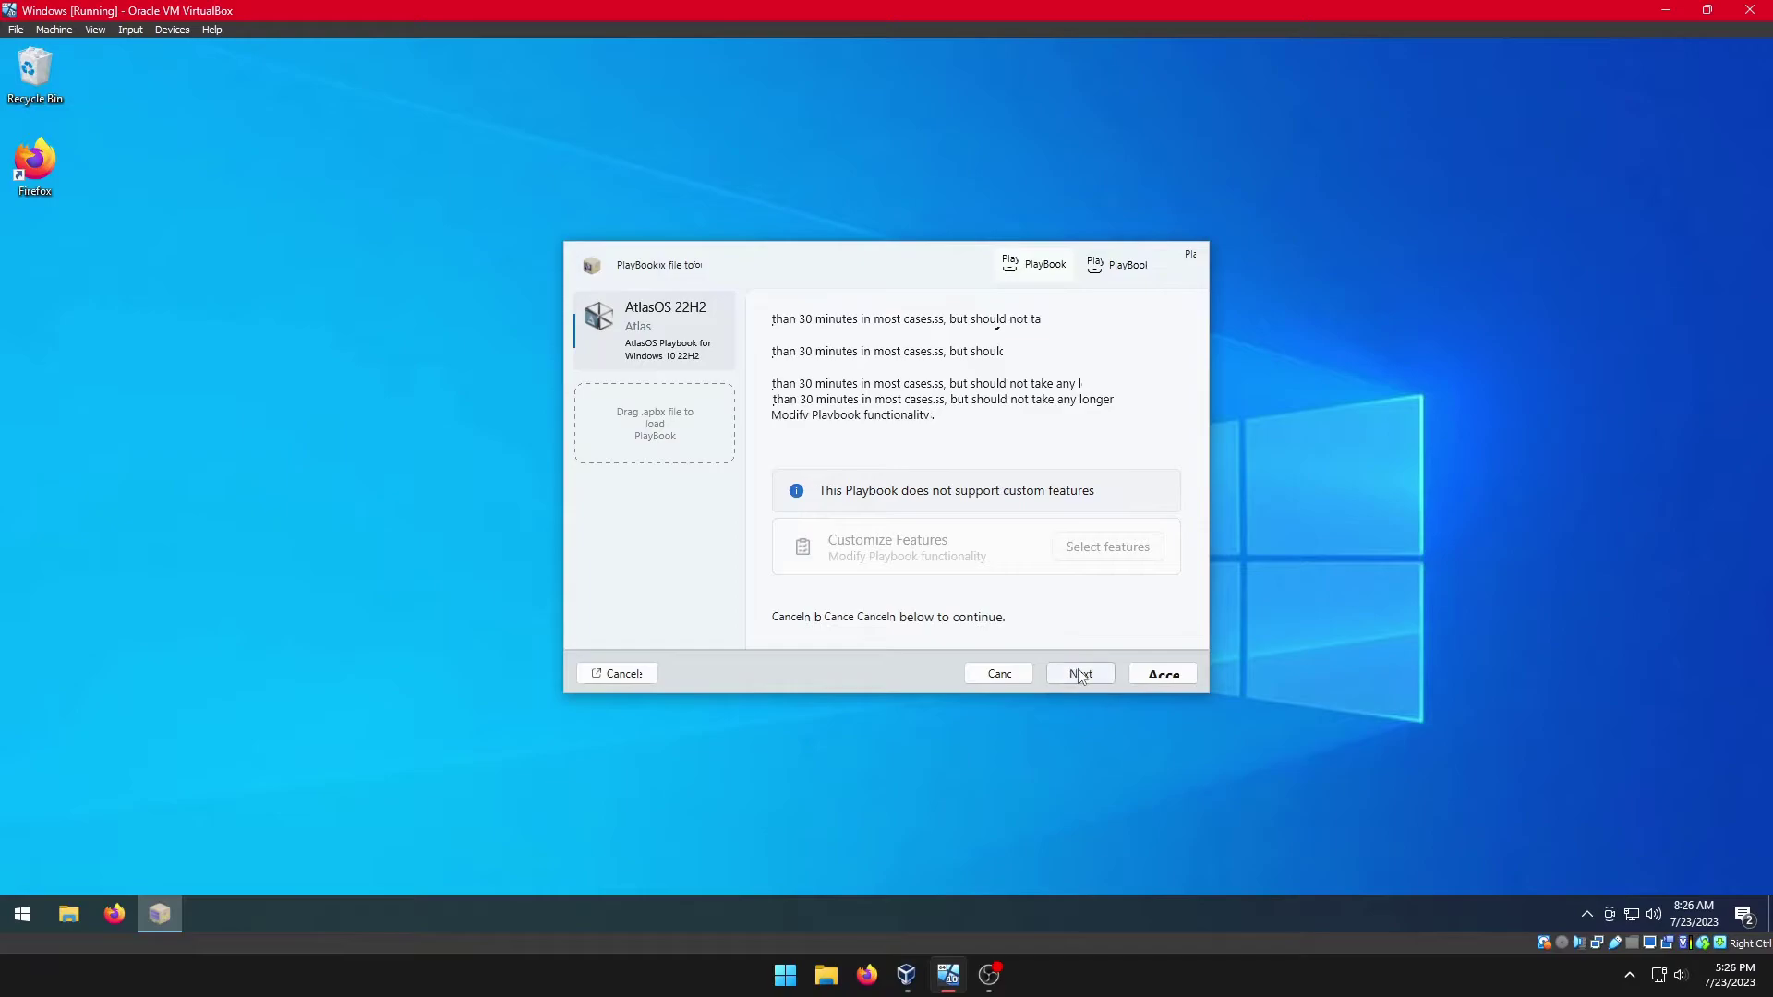
pyautogui.click(1084, 677)
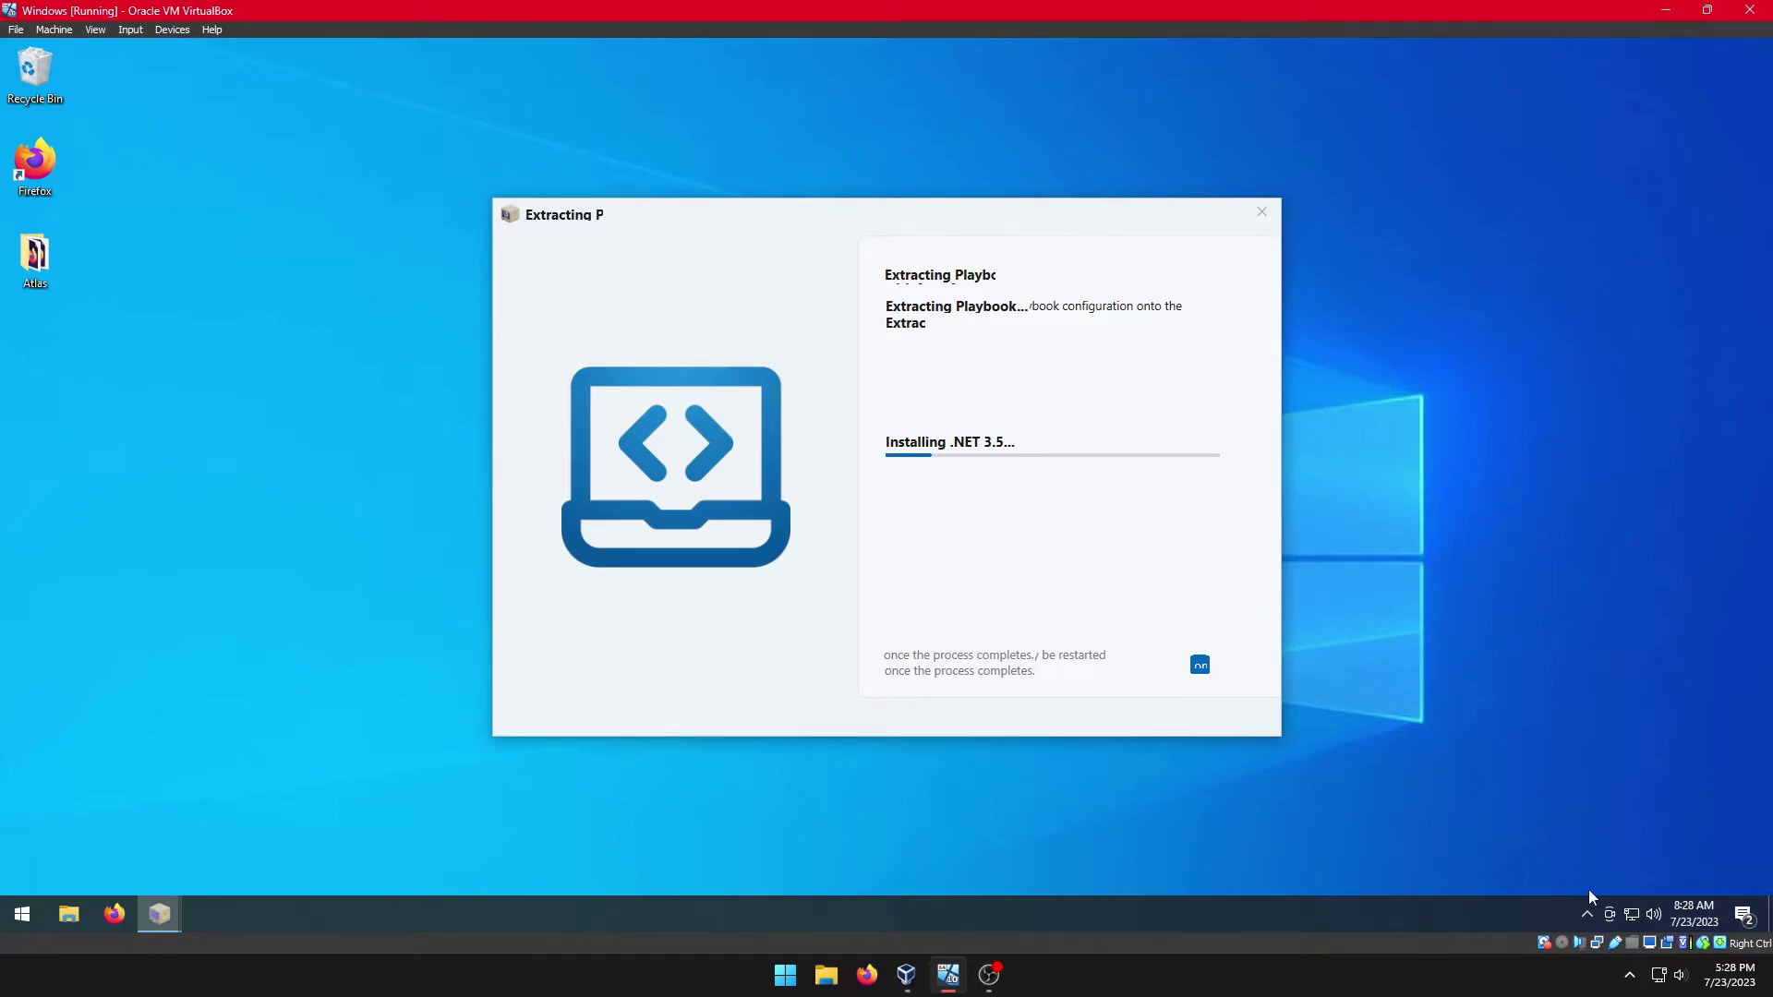
# Step: Use the screen recorder's host tray menu while the playbook moves on to removing APPX packages
pyautogui.click(1630, 976)
pyautogui.rightClick(1608, 920)
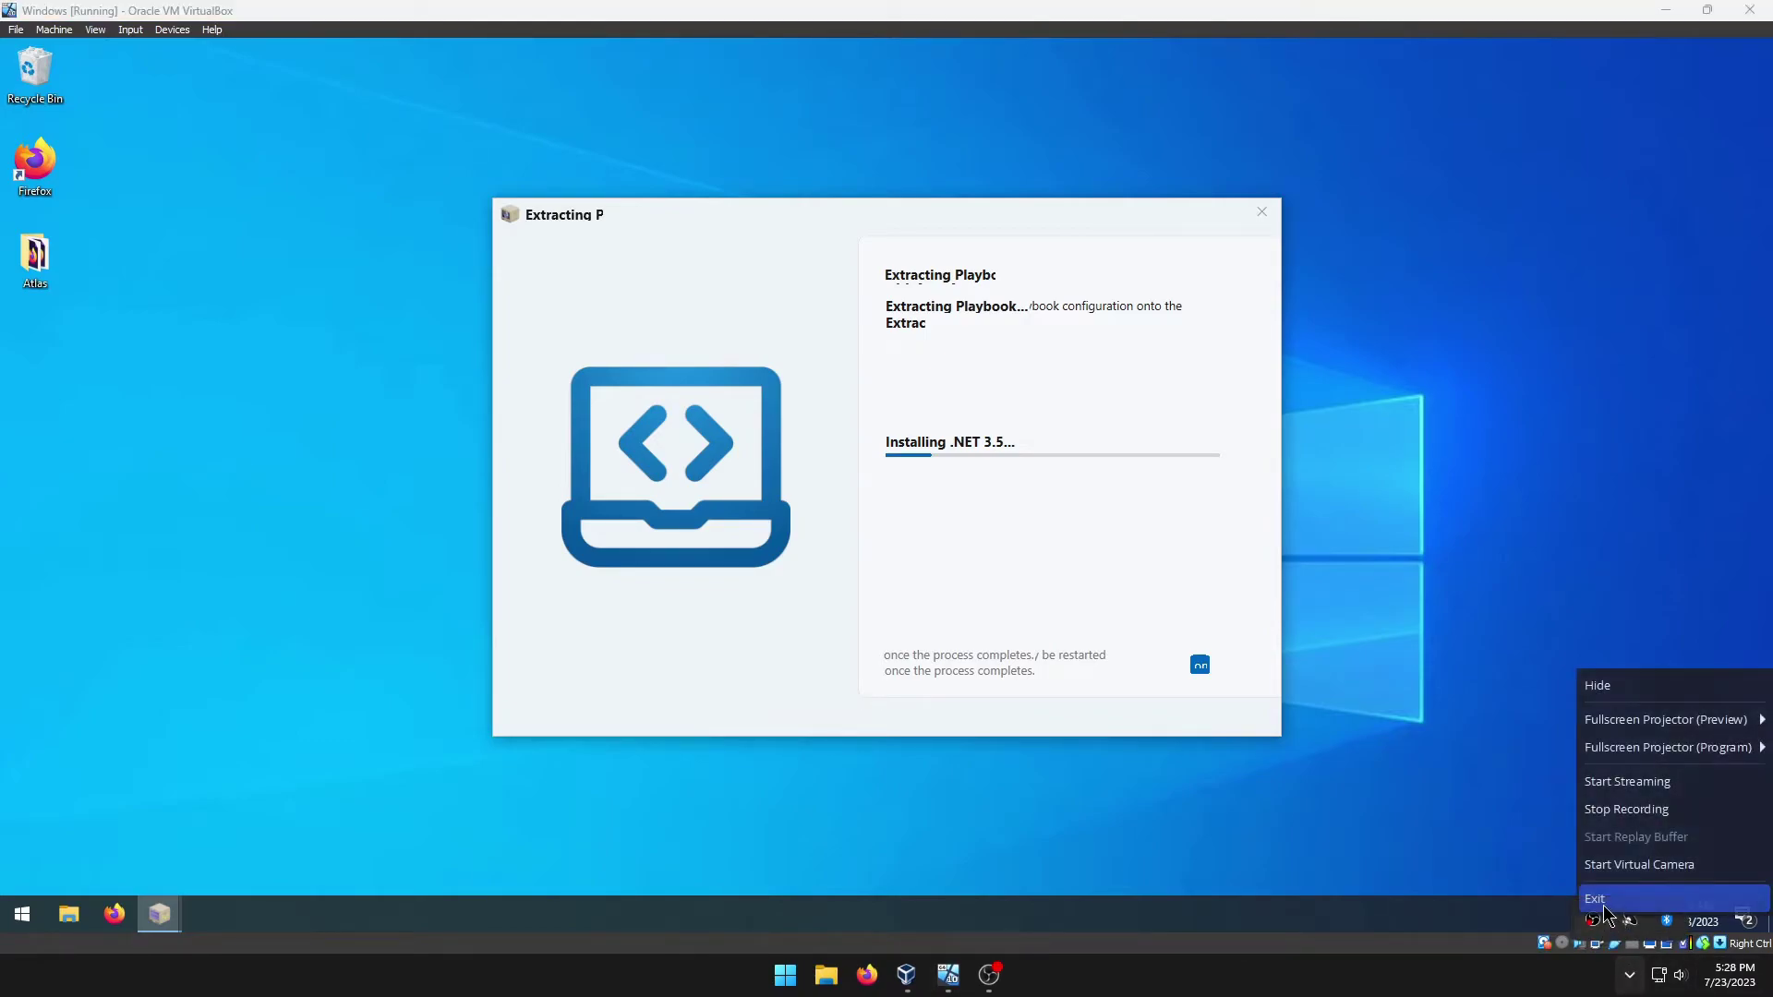
pyautogui.click(1630, 813)
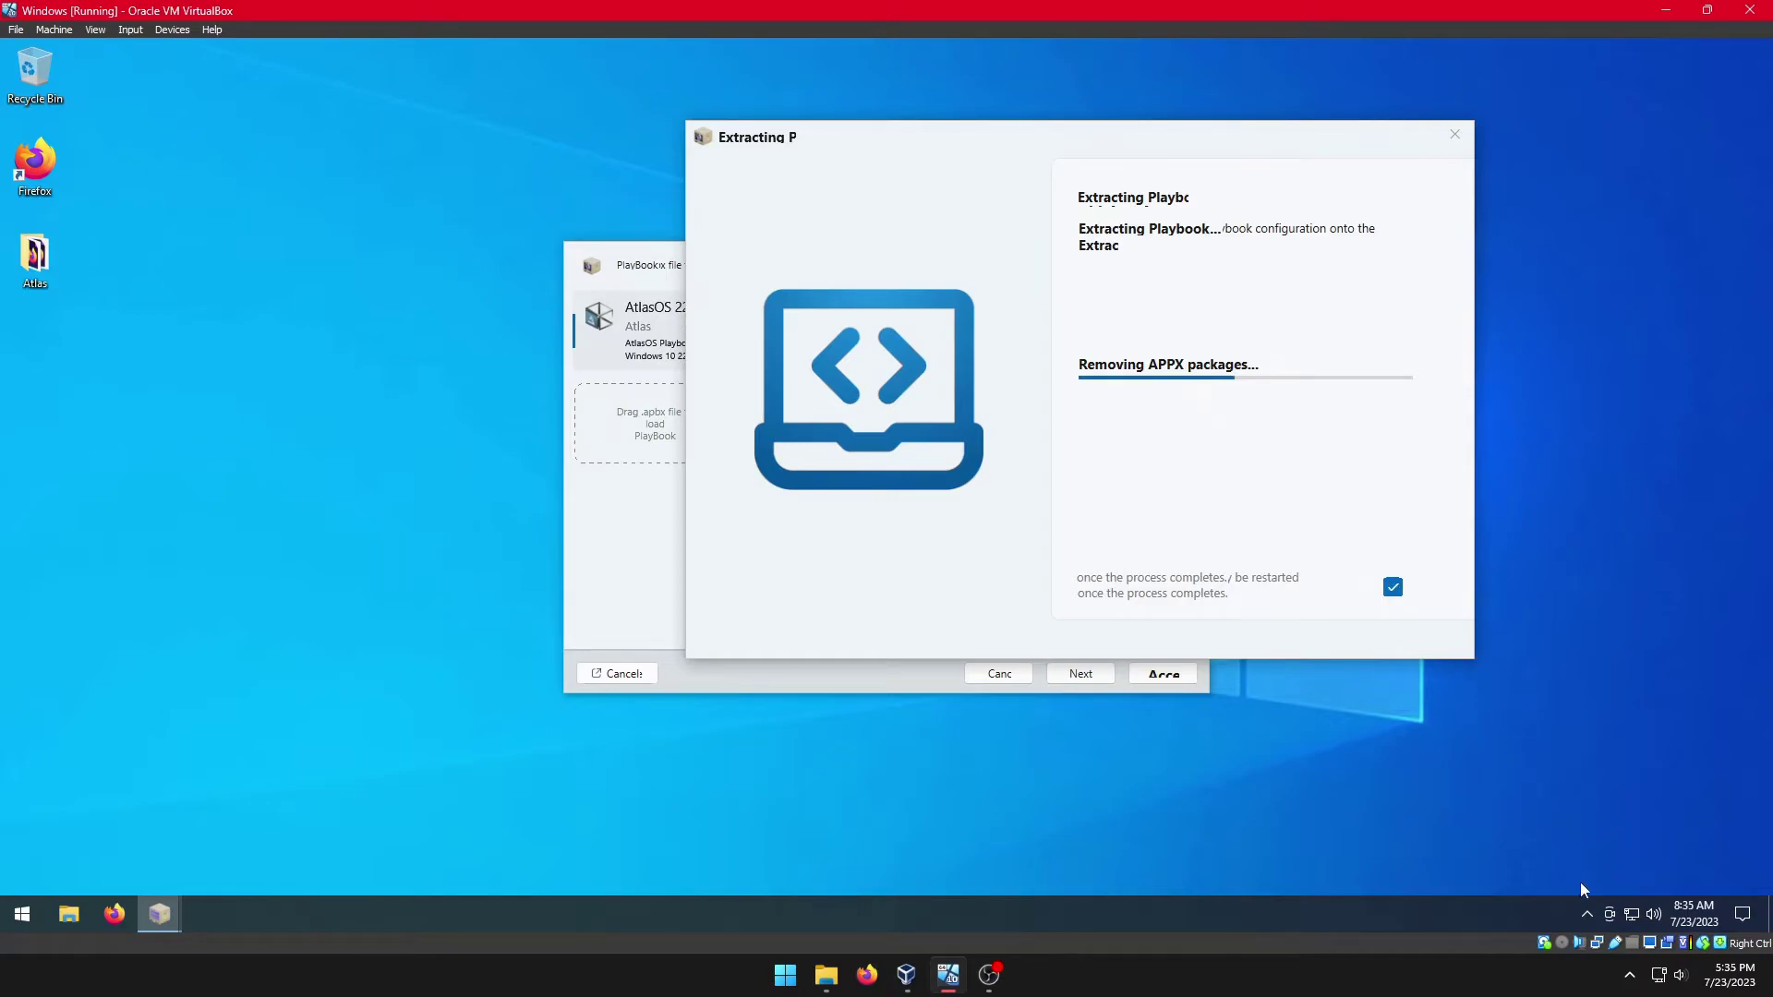
# Step: Use the recorder's tray menu again, then return focus to the VM window while the playbook runs
pyautogui.click(1630, 976)
pyautogui.rightClick(1592, 921)
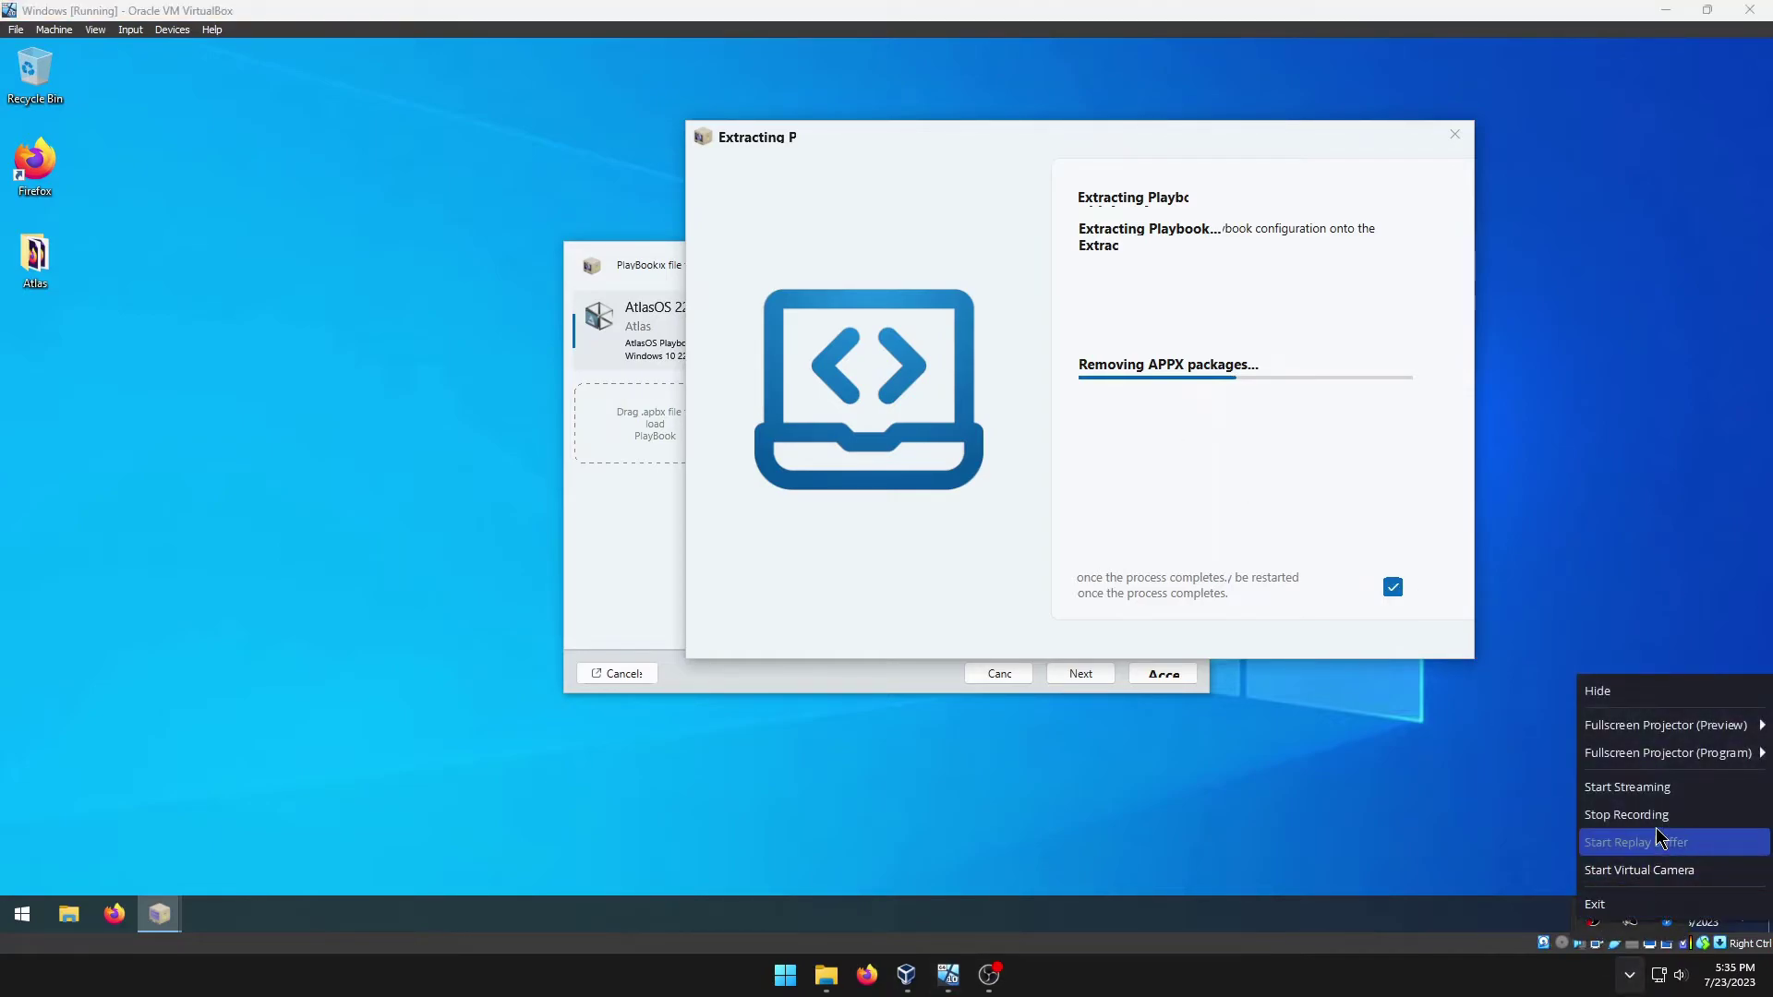
pyautogui.click(423, 249)
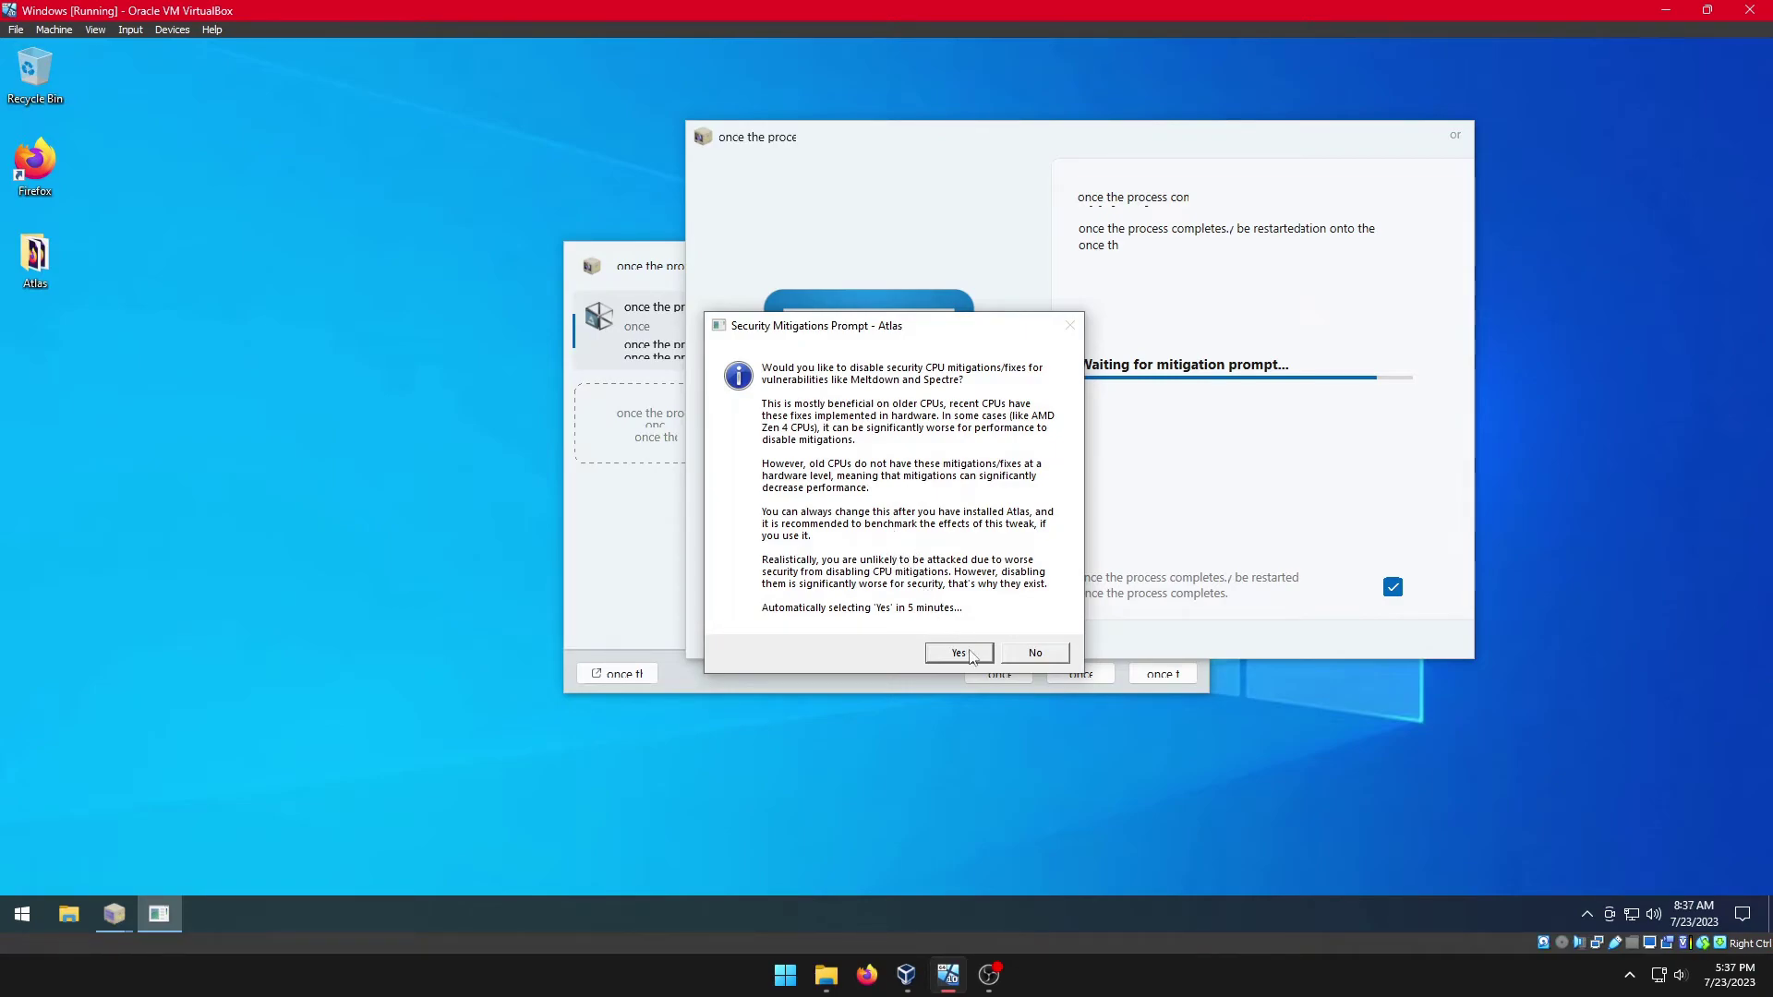
# Step: Answer No to the Security Mitigations Prompt so CPU mitigations stay enabled
pyautogui.click(1022, 658)
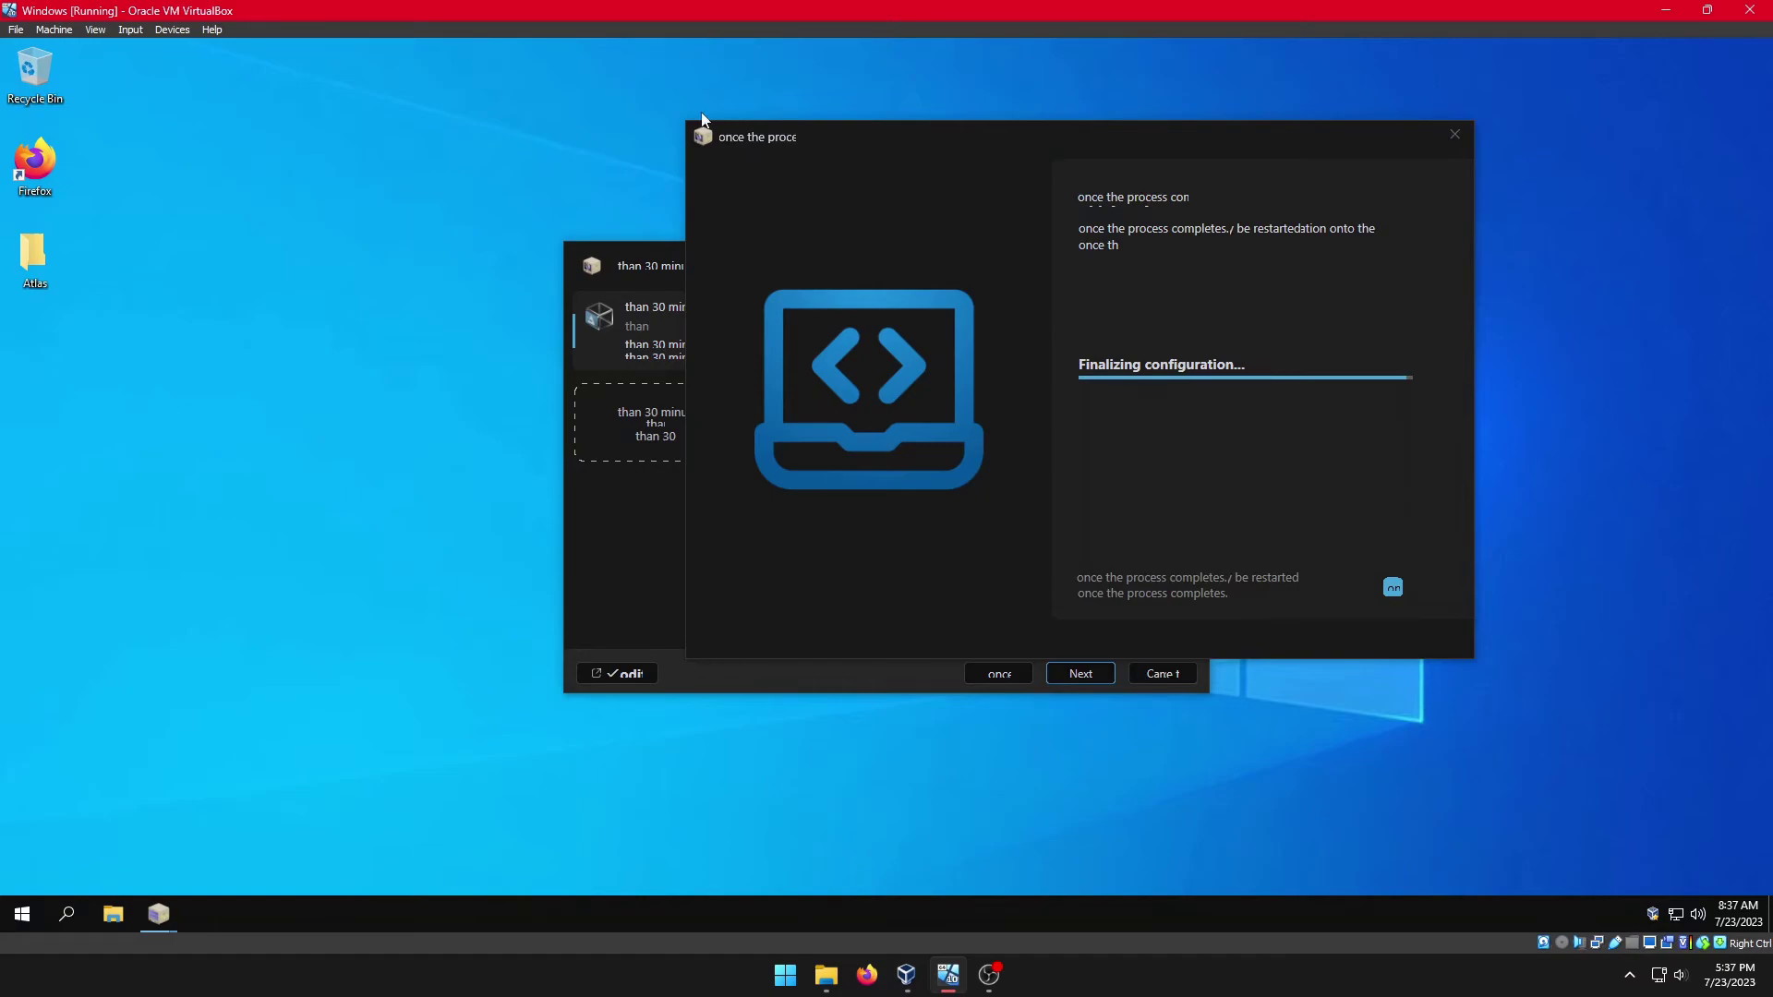
# Step: Select the Firefox and Atlas desktop icons and browse the Start app list during the restart countdown
pyautogui.keyDown('ctrl'); pyautogui.click(35, 167); pyautogui.keyUp('ctrl')
pyautogui.keyDown('ctrl'); pyautogui.click(36, 258); pyautogui.keyUp('ctrl')
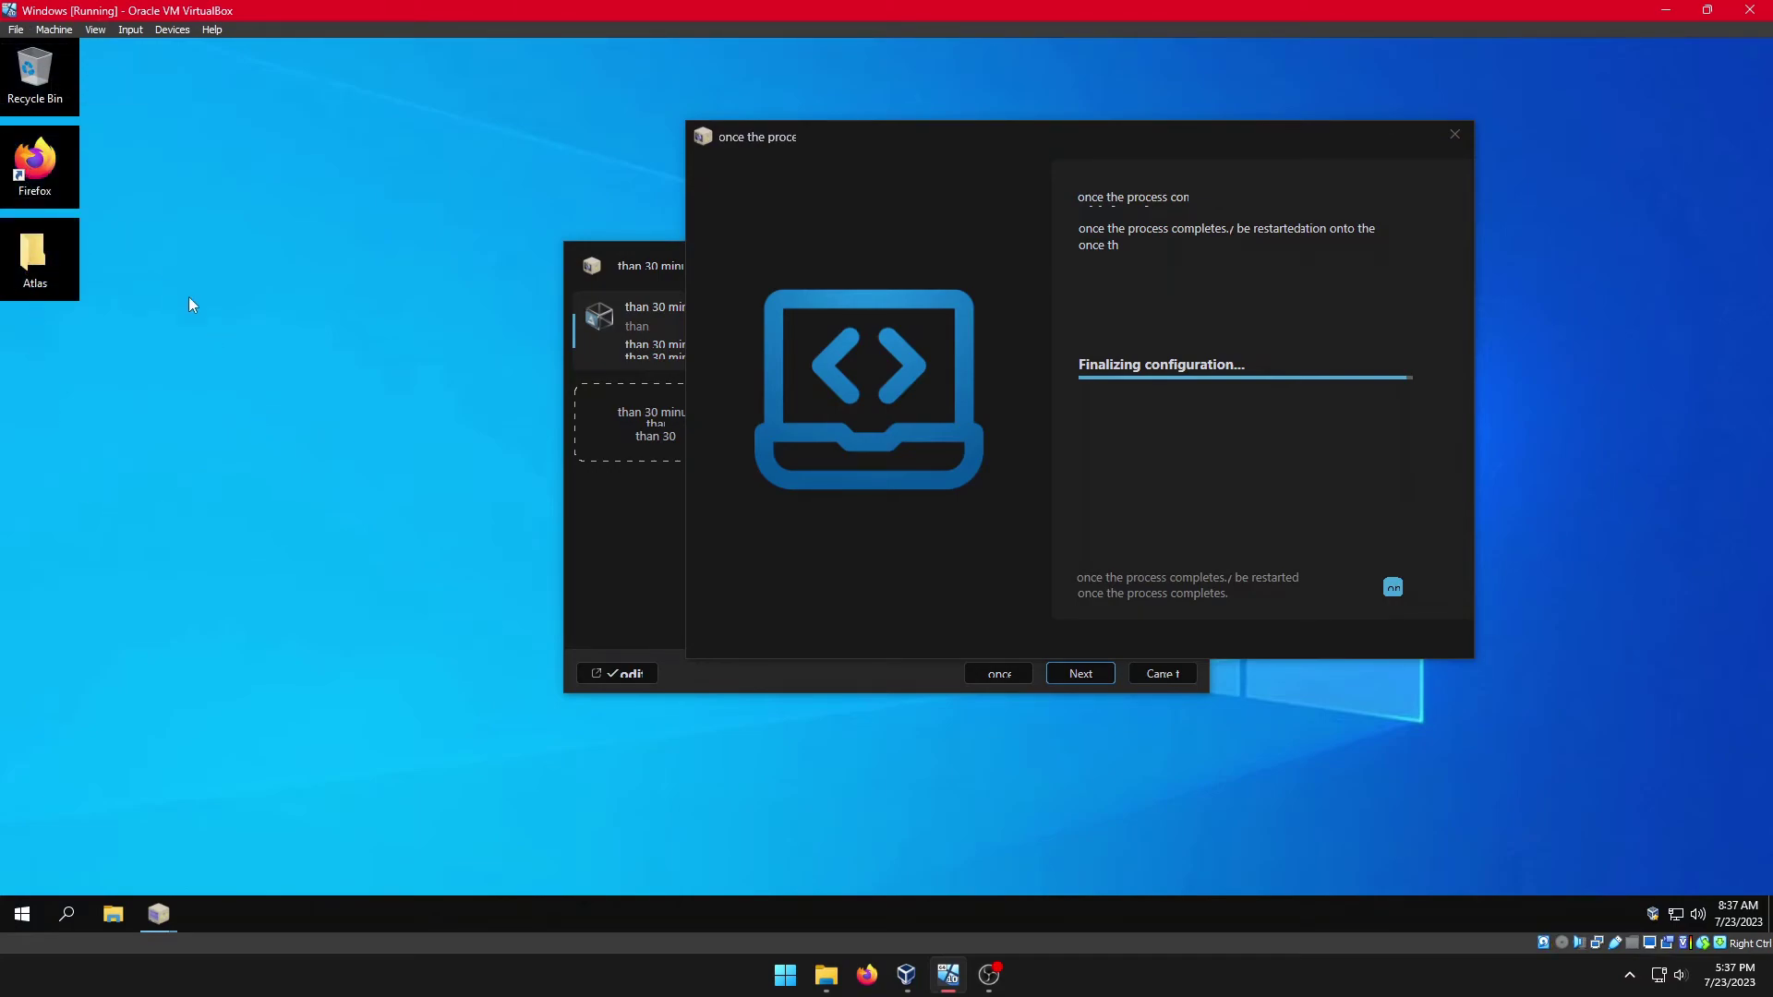
pyautogui.click(28, 915)
pyautogui.scroll(-3, 154, 629)
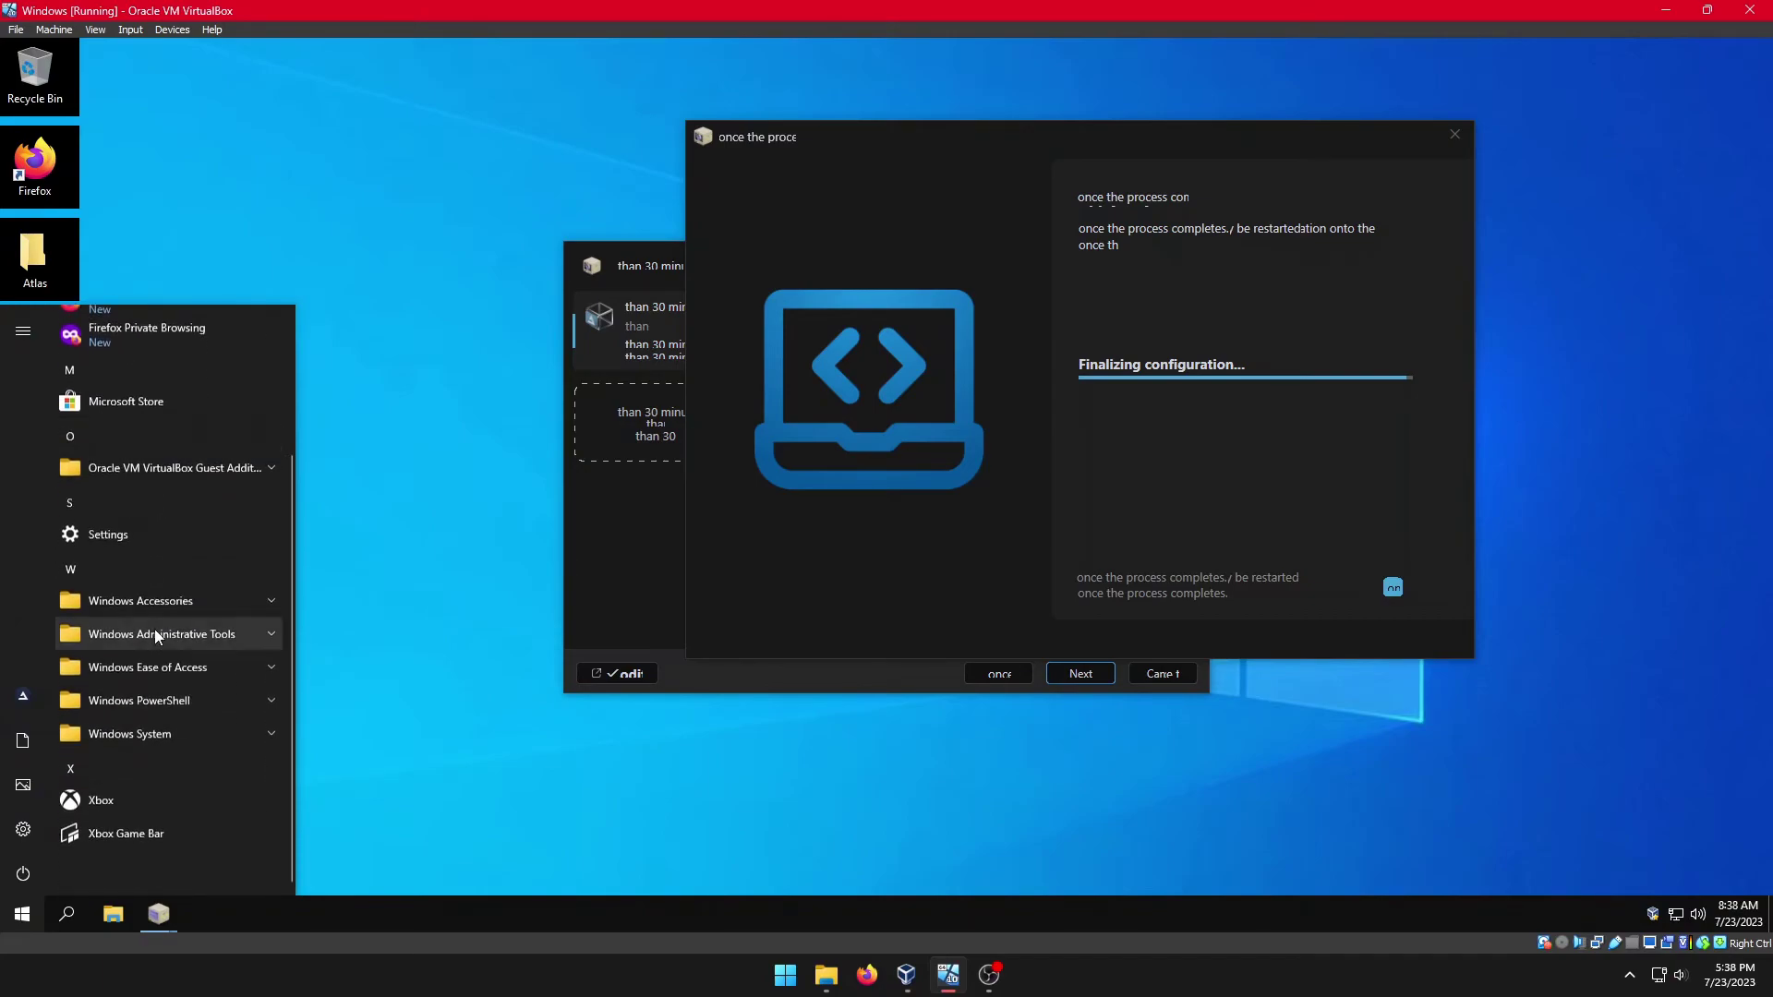
pyautogui.scroll(3, 154, 629)
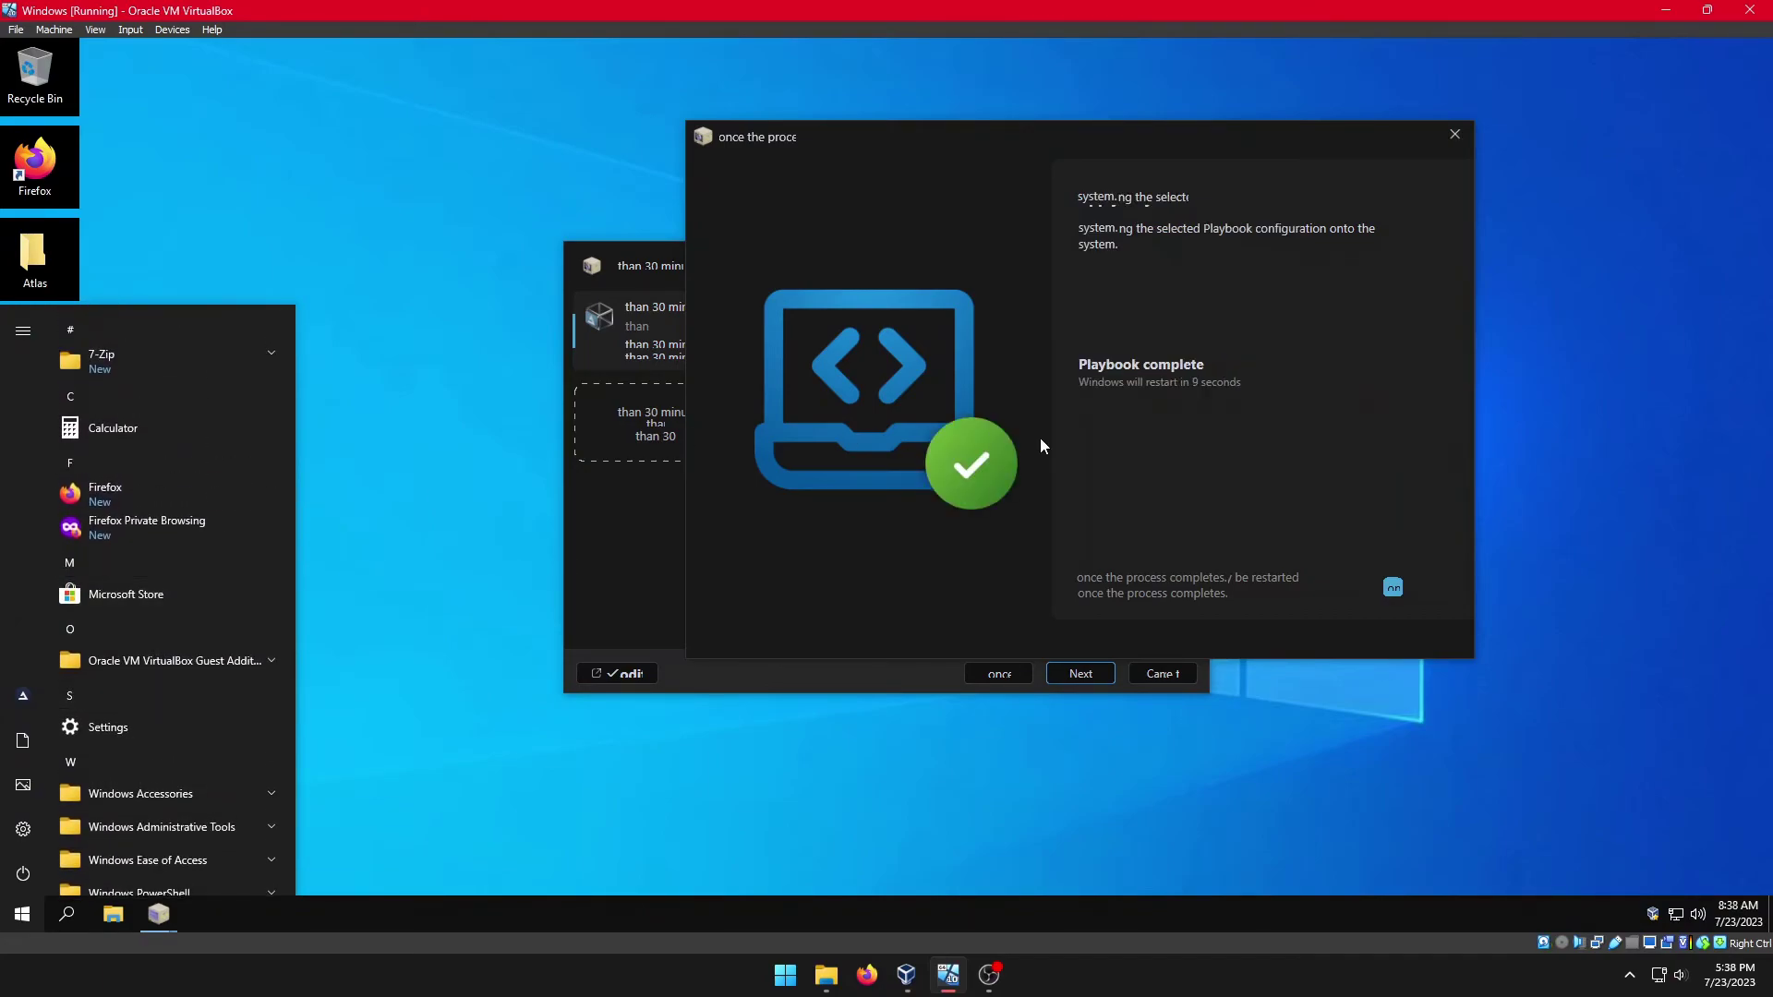
pyautogui.click(1250, 424)
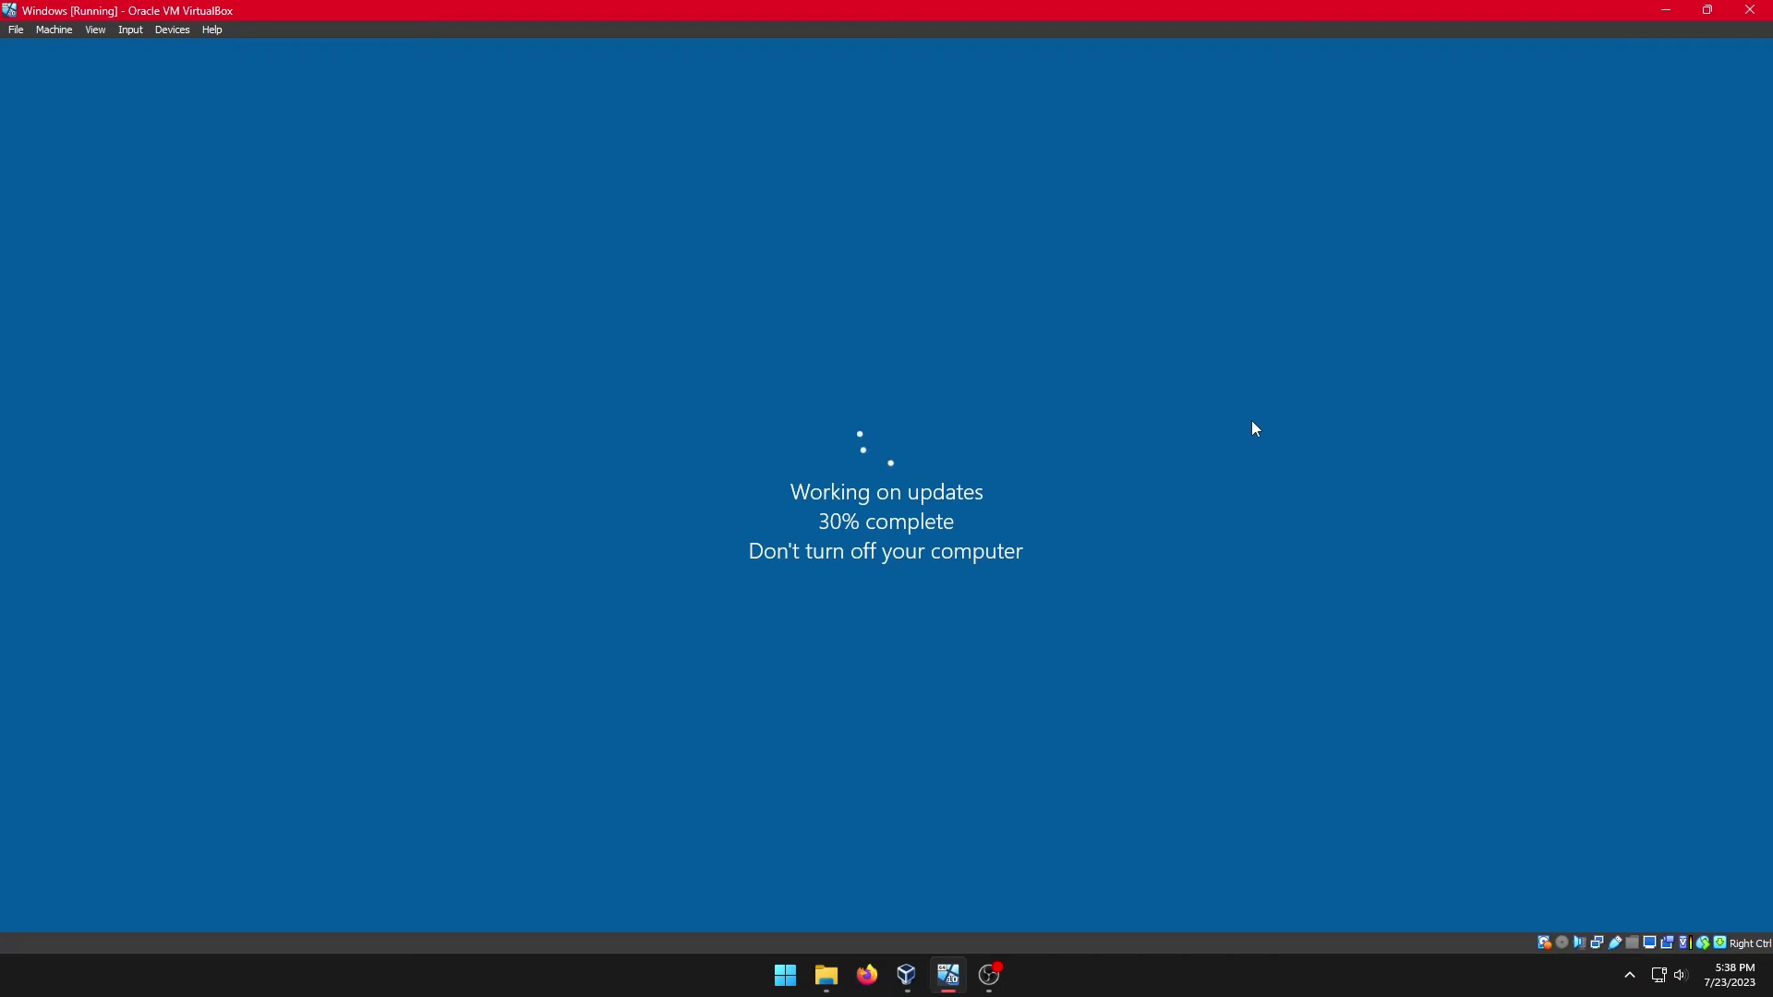
# Step: Stop the screen recording from the host's hidden tray icon menu
pyautogui.click(1629, 975)
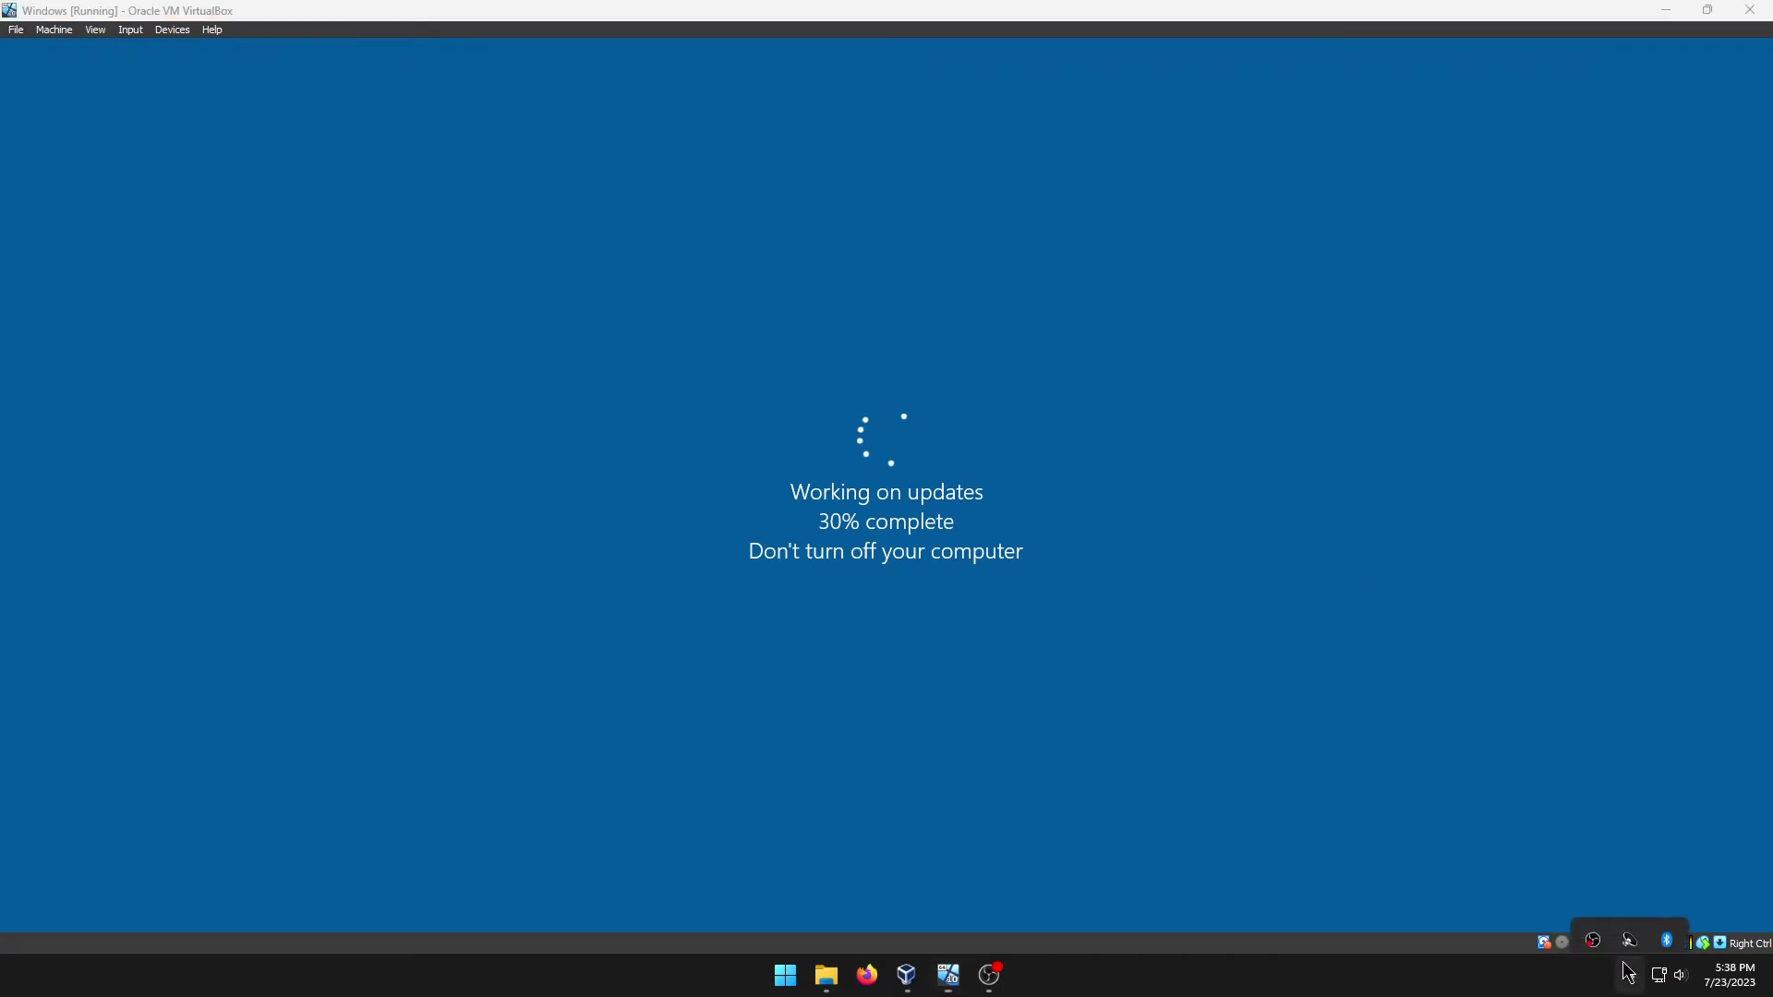
pyautogui.rightClick(1591, 919)
pyautogui.click(1633, 834)
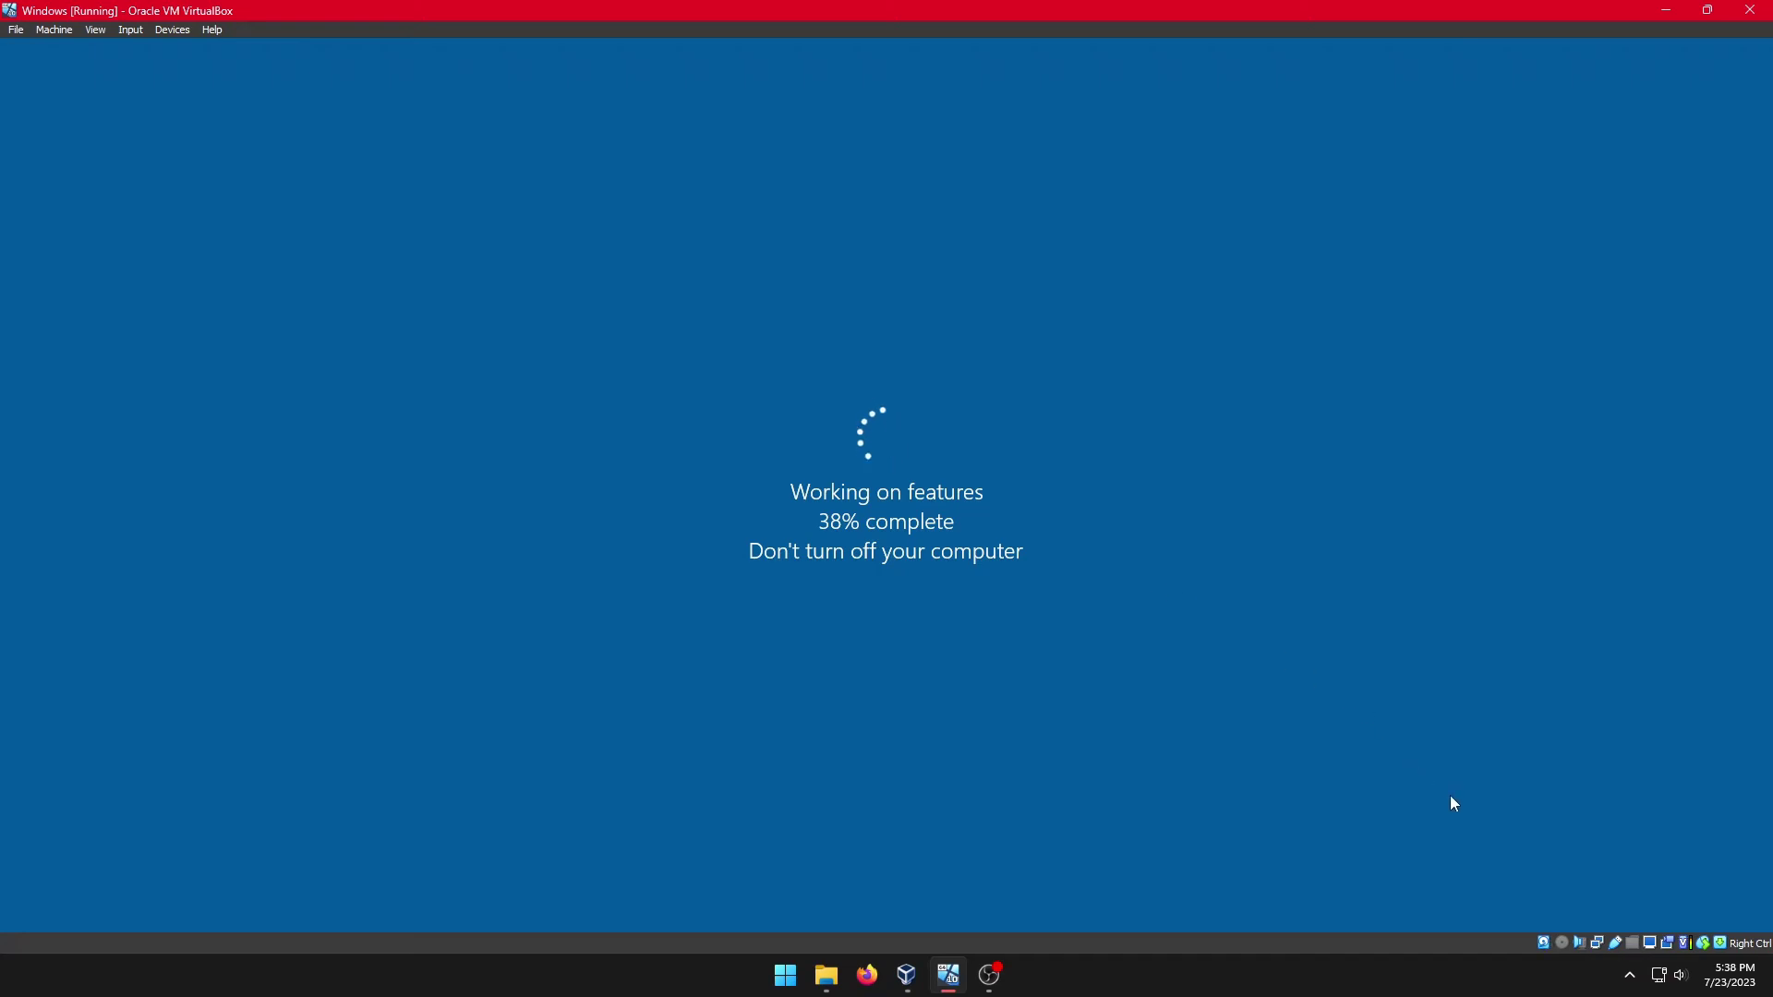
# Step: Pause the recording from the tray menu until the guest reaches the Atlas lock screen
pyautogui.click(1627, 983)
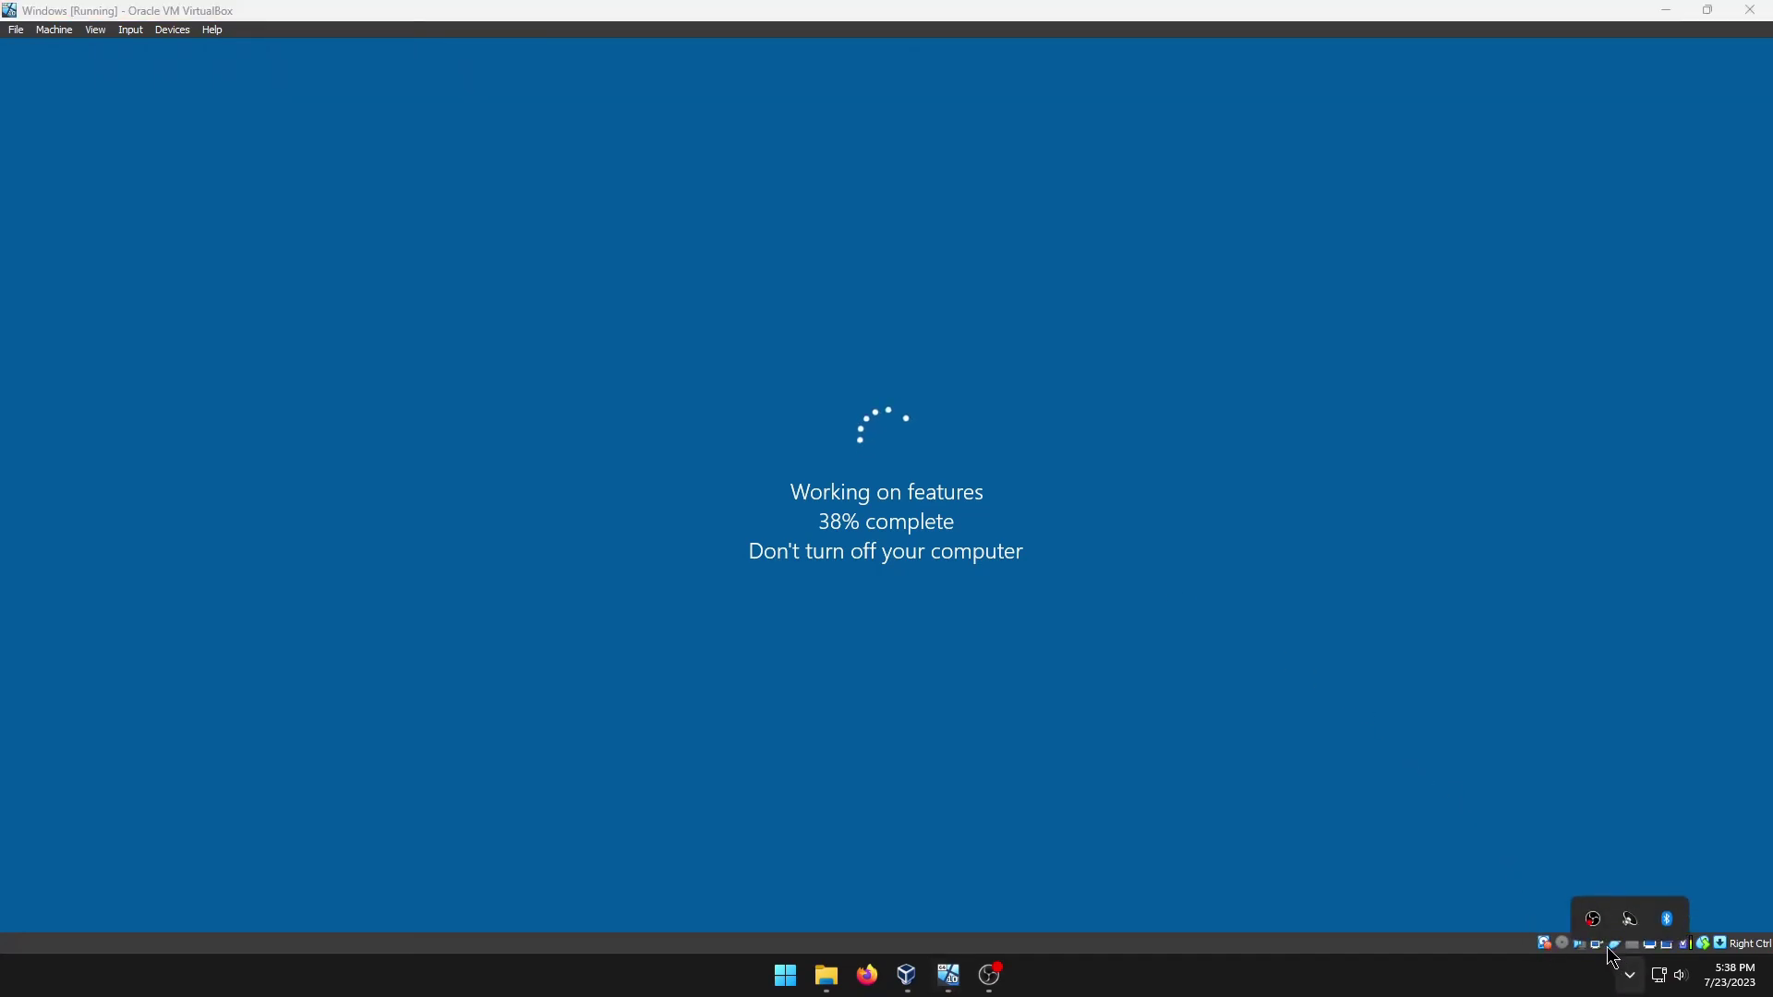
pyautogui.rightClick(1592, 919)
pyautogui.click(1599, 817)
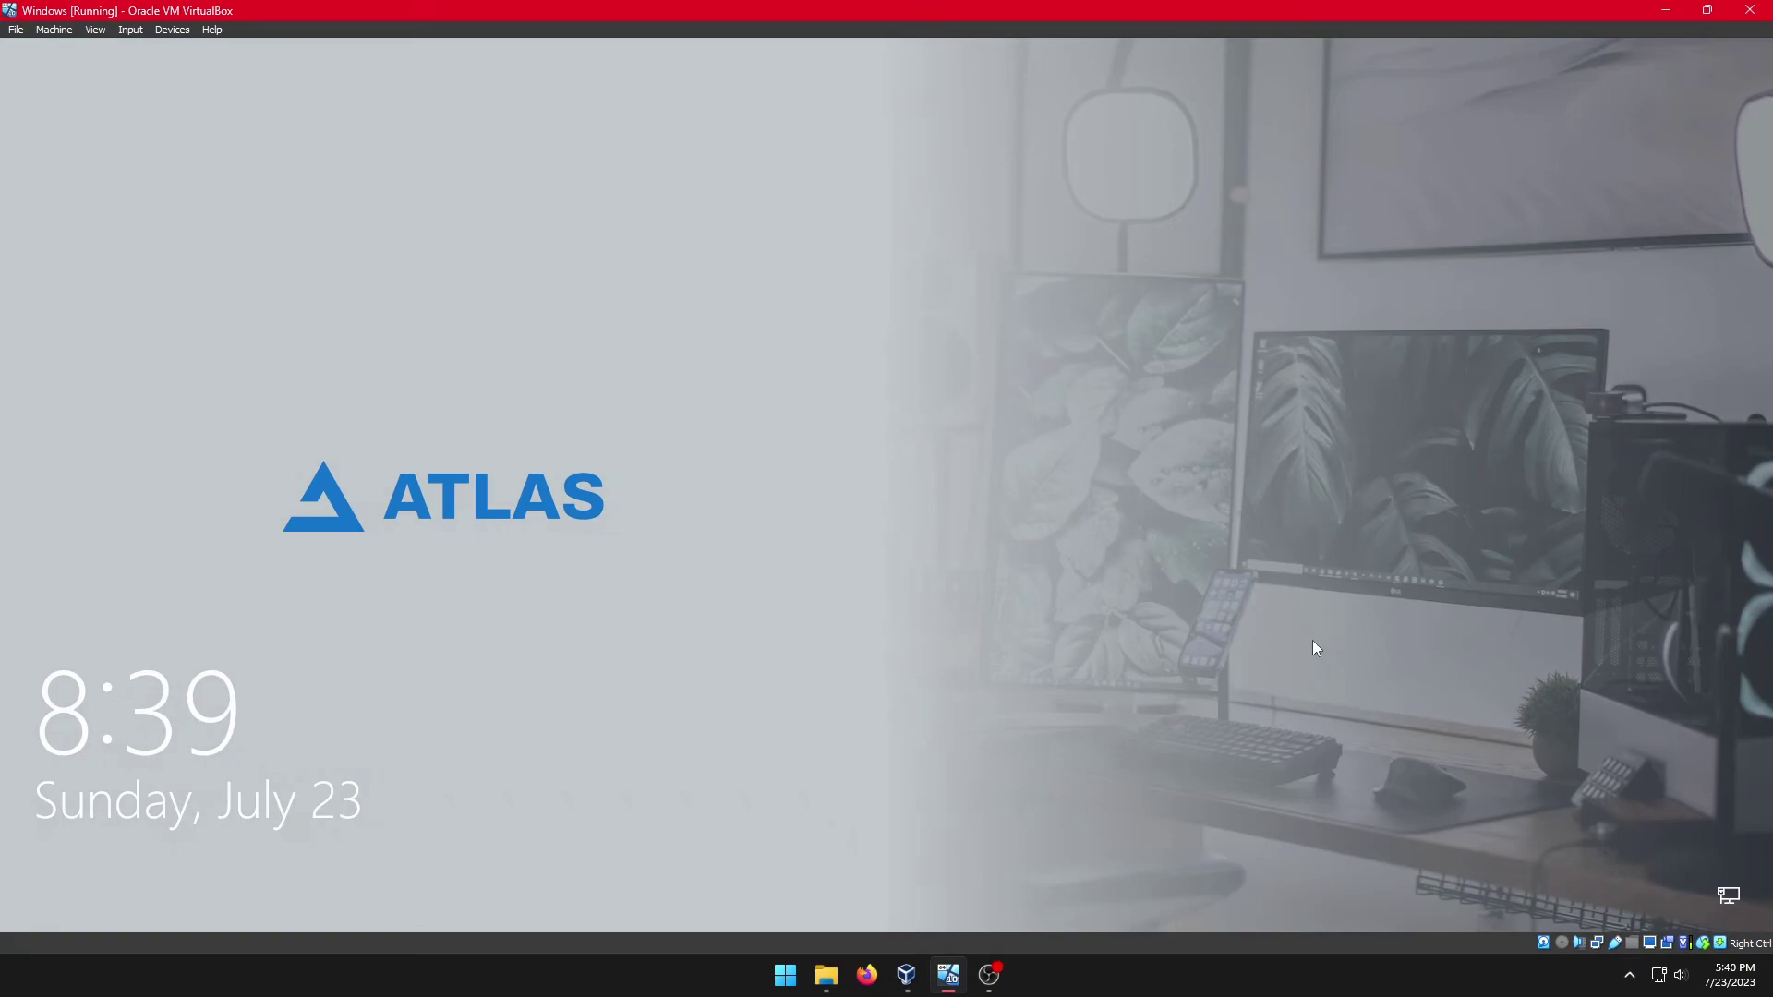
# Step: Dismiss the Atlas lock screen and sign in with the account password
pyautogui.click(1214, 620)
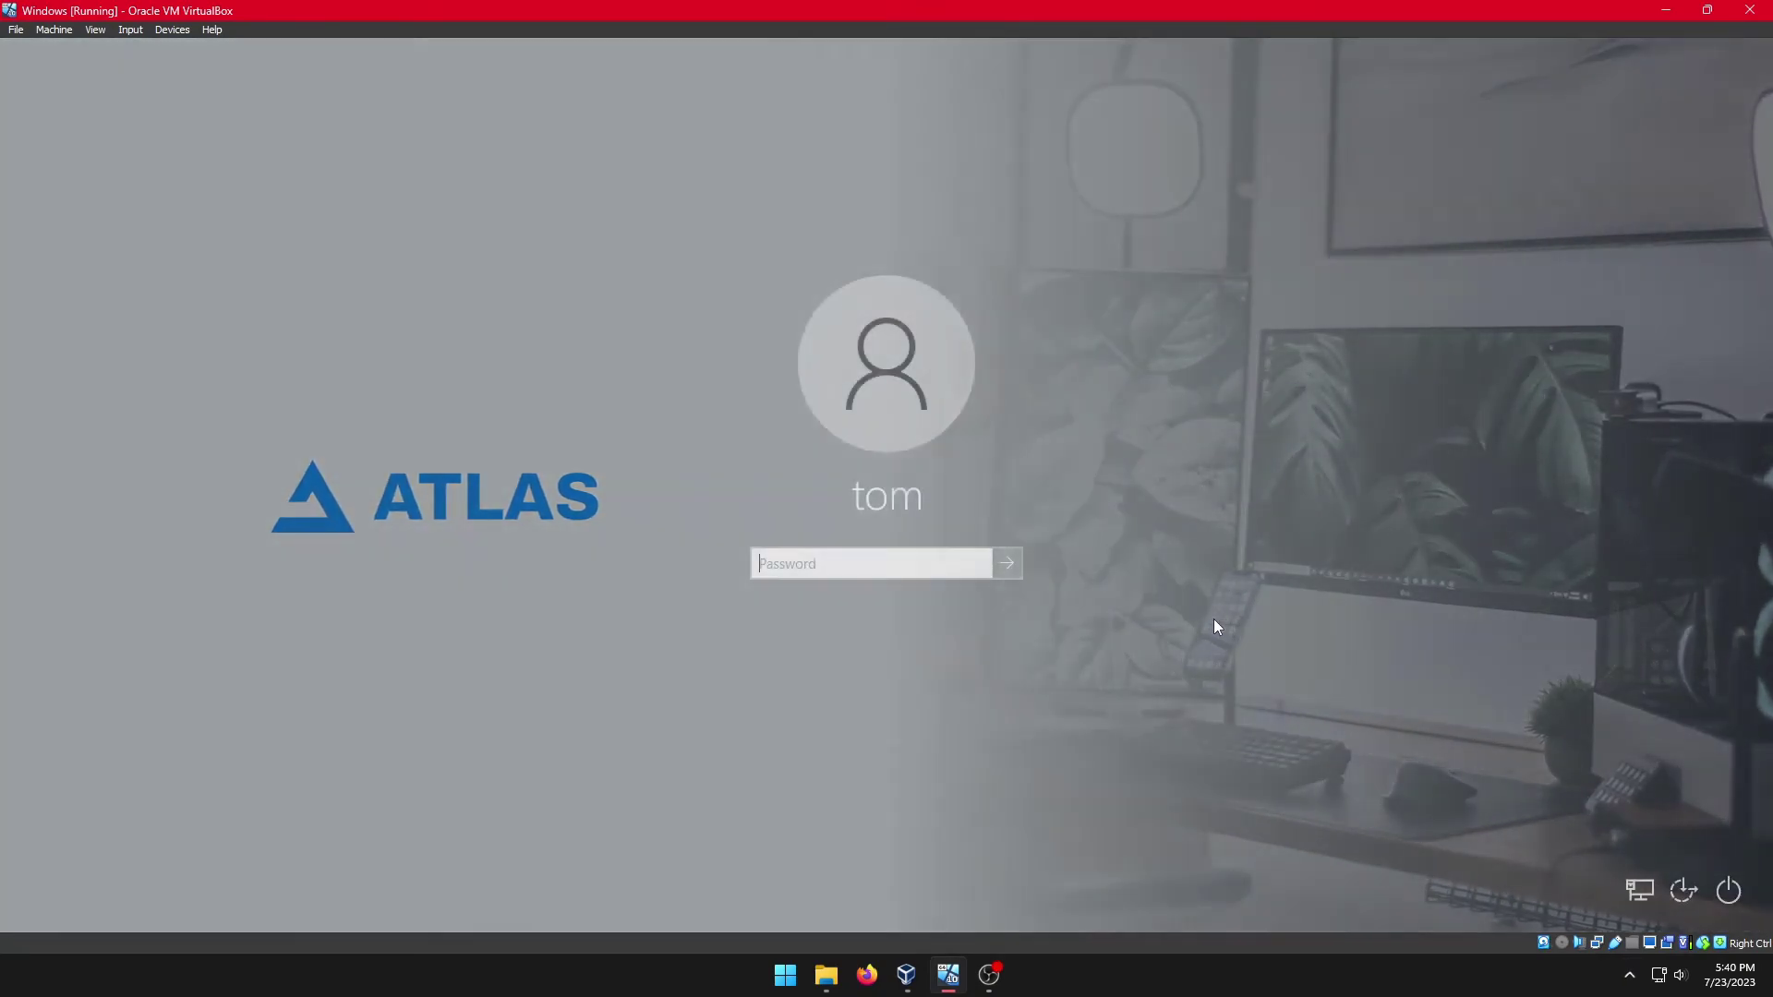
pyautogui.write('123')
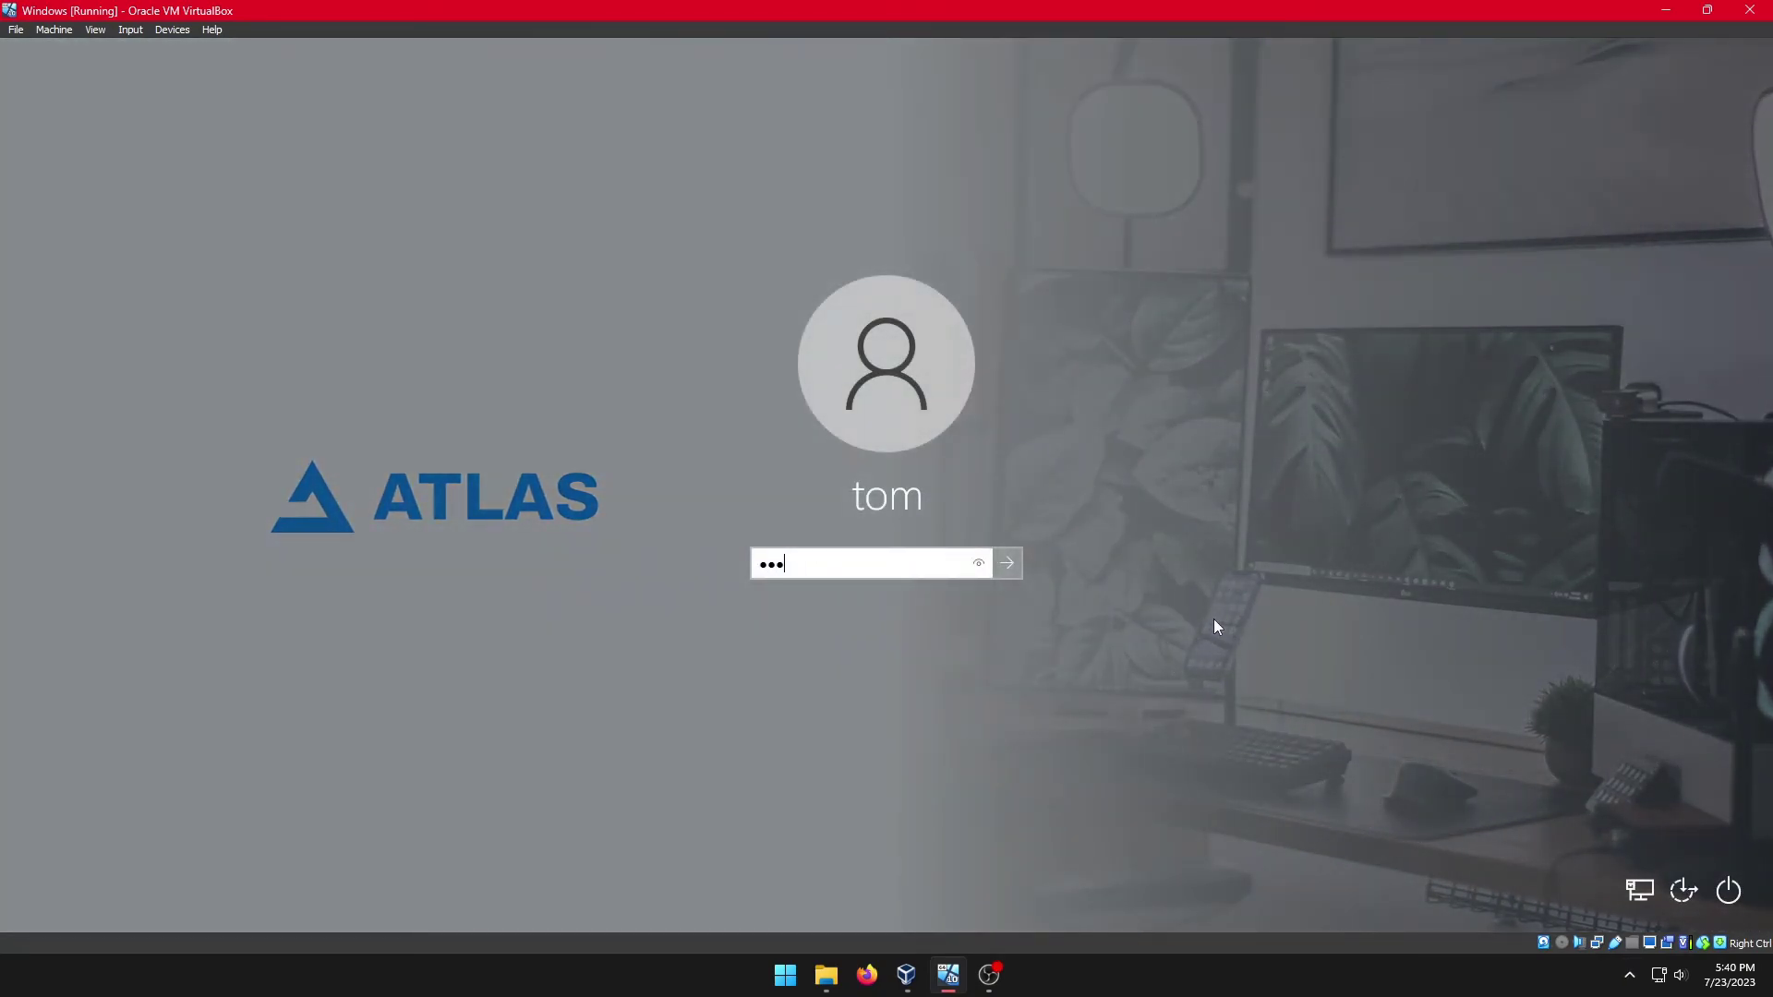
pyautogui.press('Return')
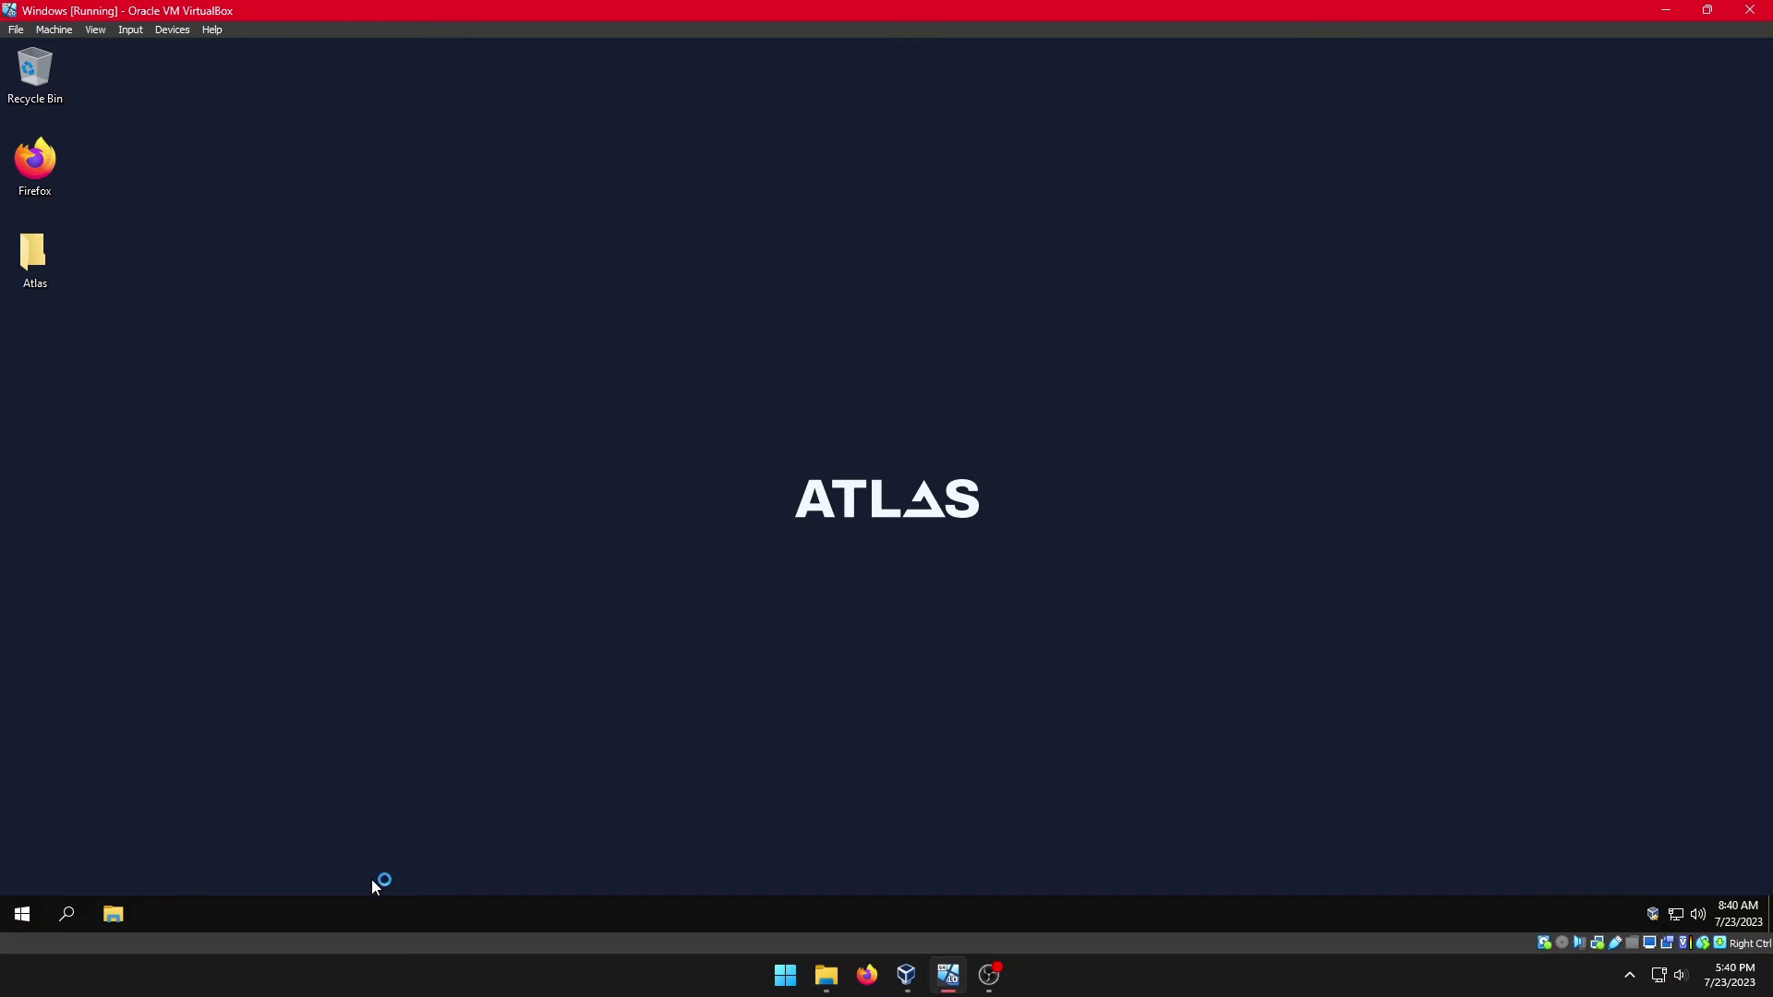
pyautogui.rightClick(379, 907)
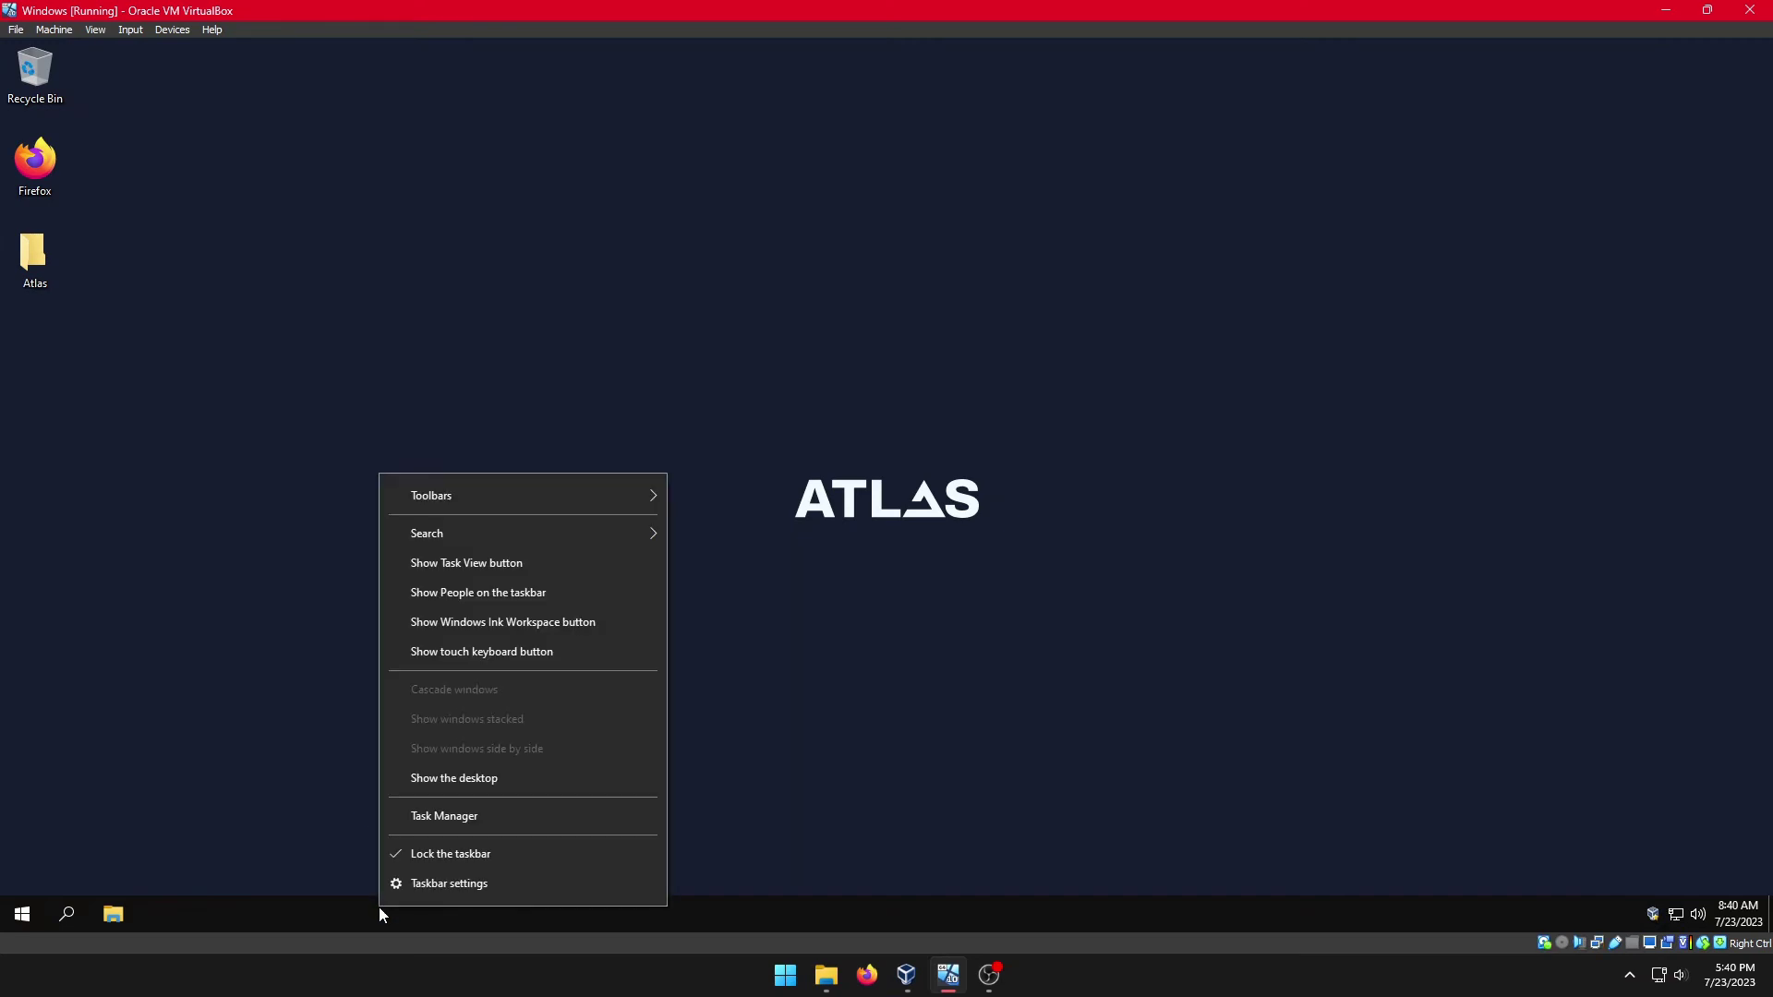
pyautogui.click(403, 824)
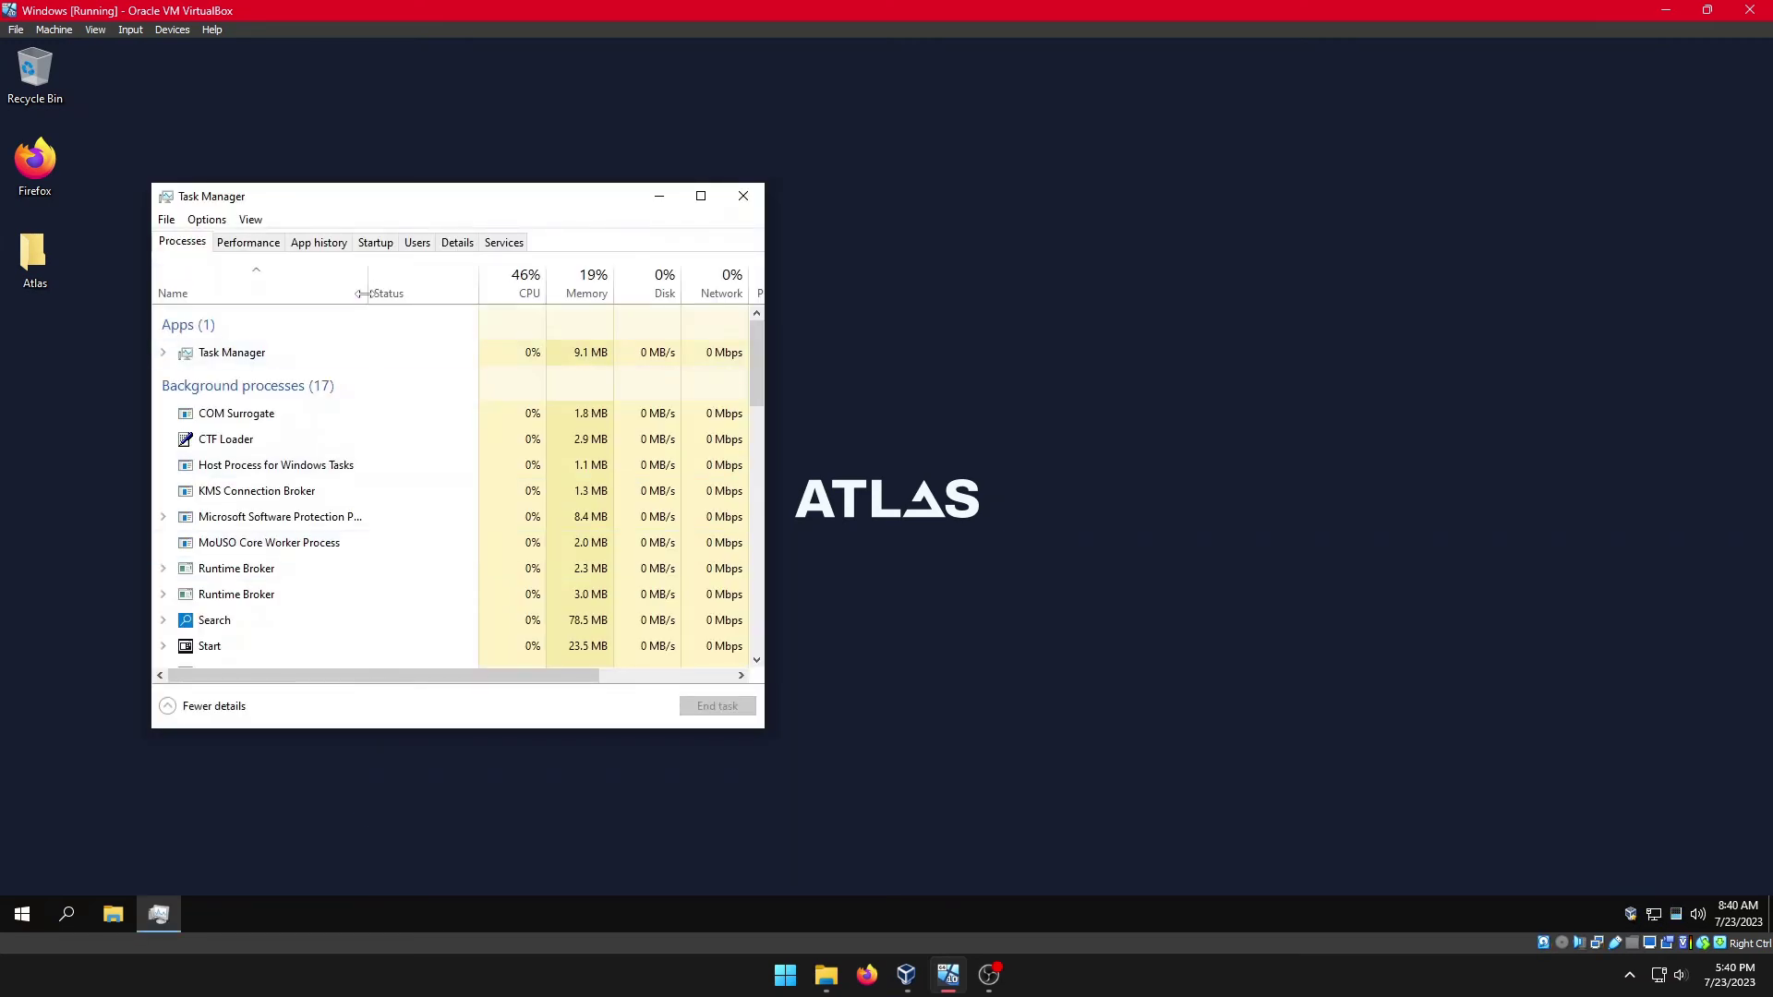
pyautogui.moveTo(369, 205); pyautogui.dragTo(520, 231)
pyautogui.click(434, 254)
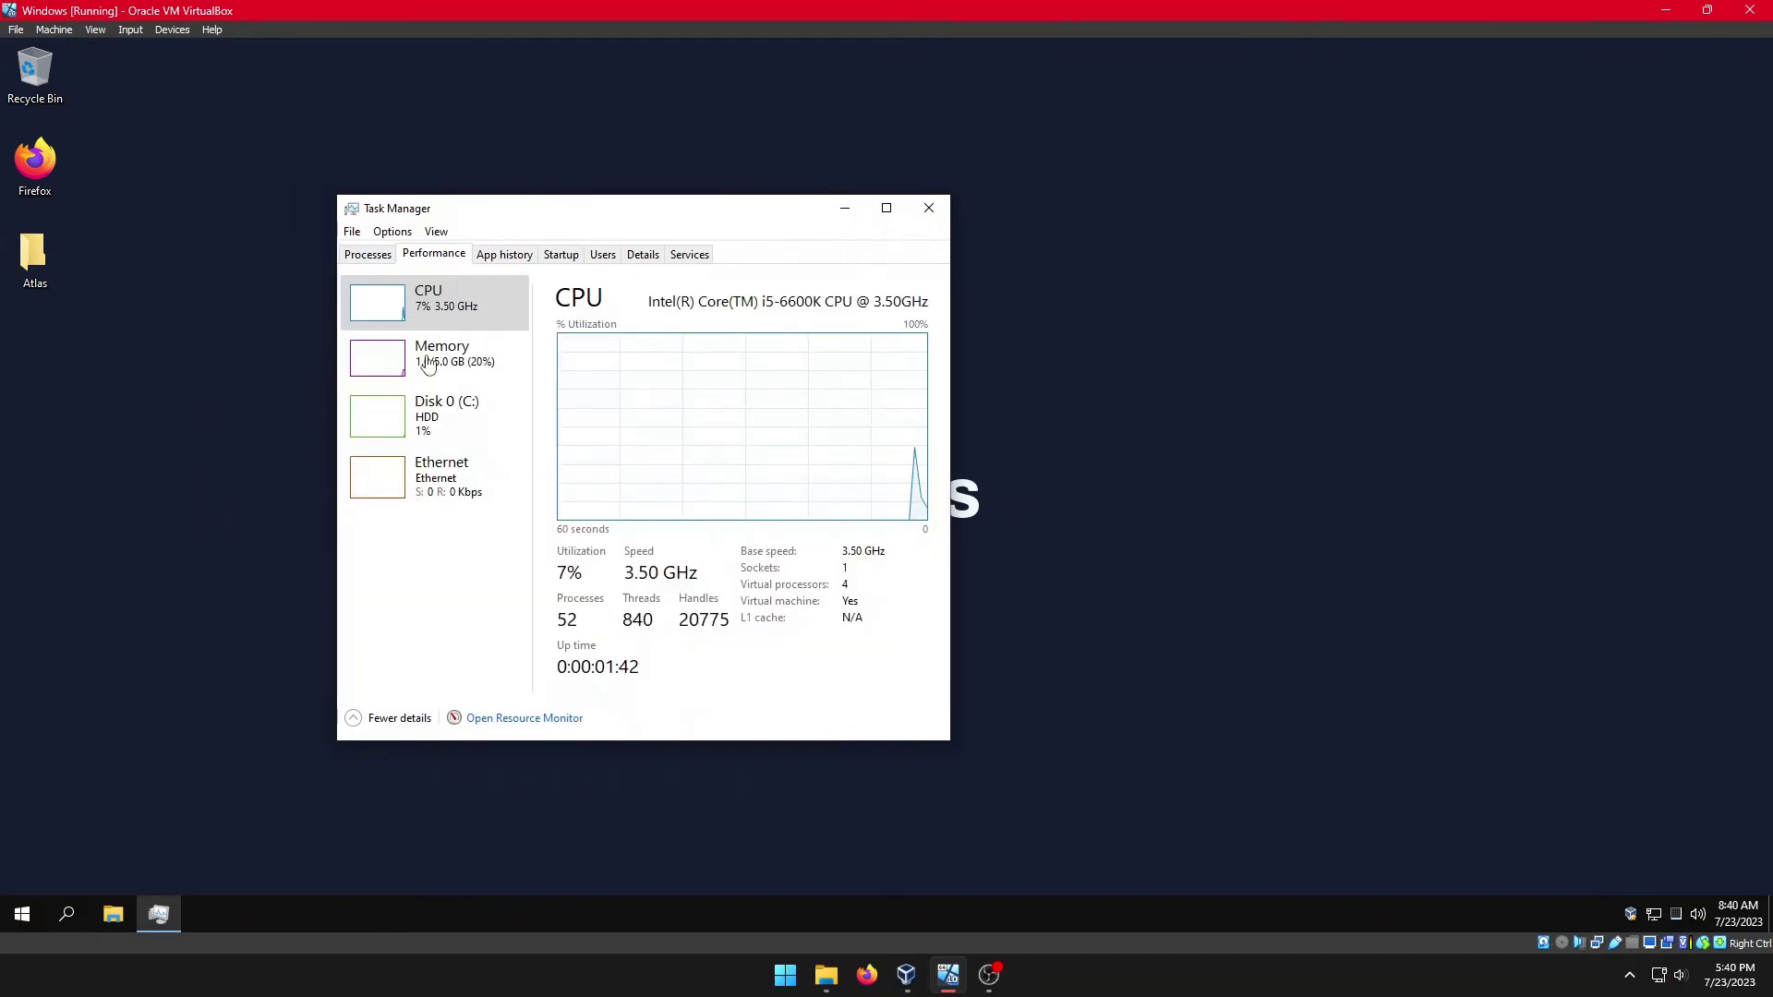
pyautogui.click(434, 369)
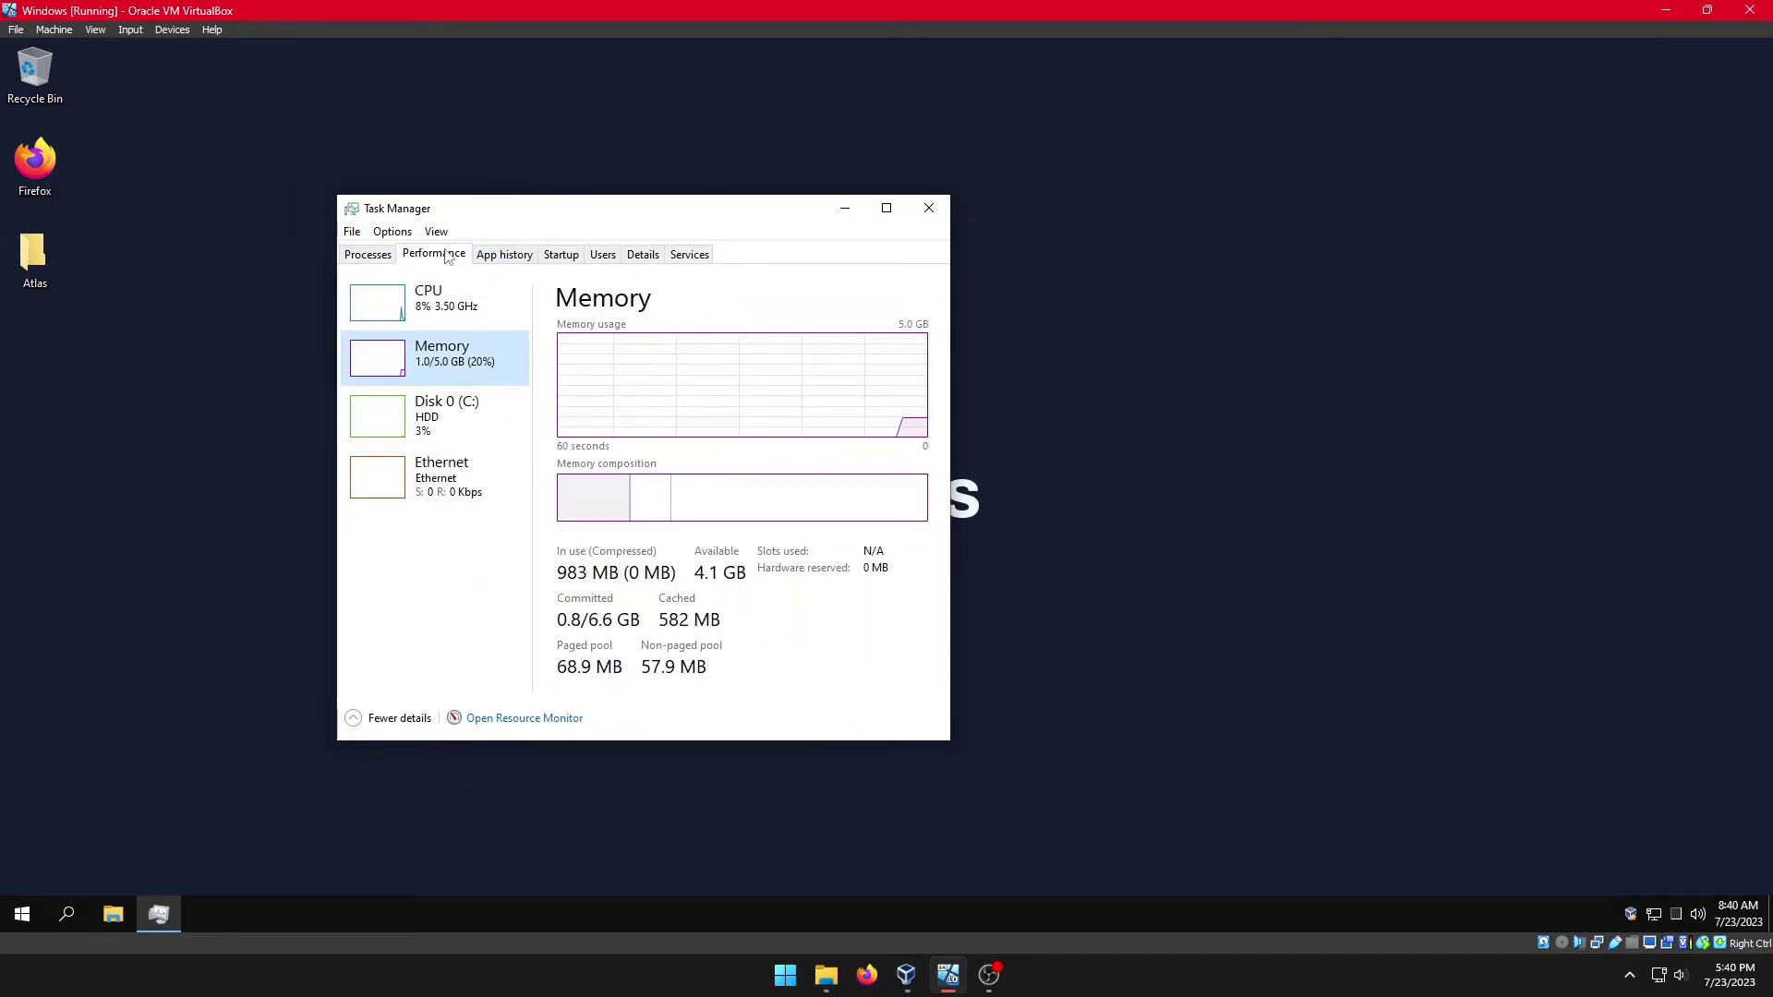
pyautogui.click(521, 259)
pyautogui.click(580, 256)
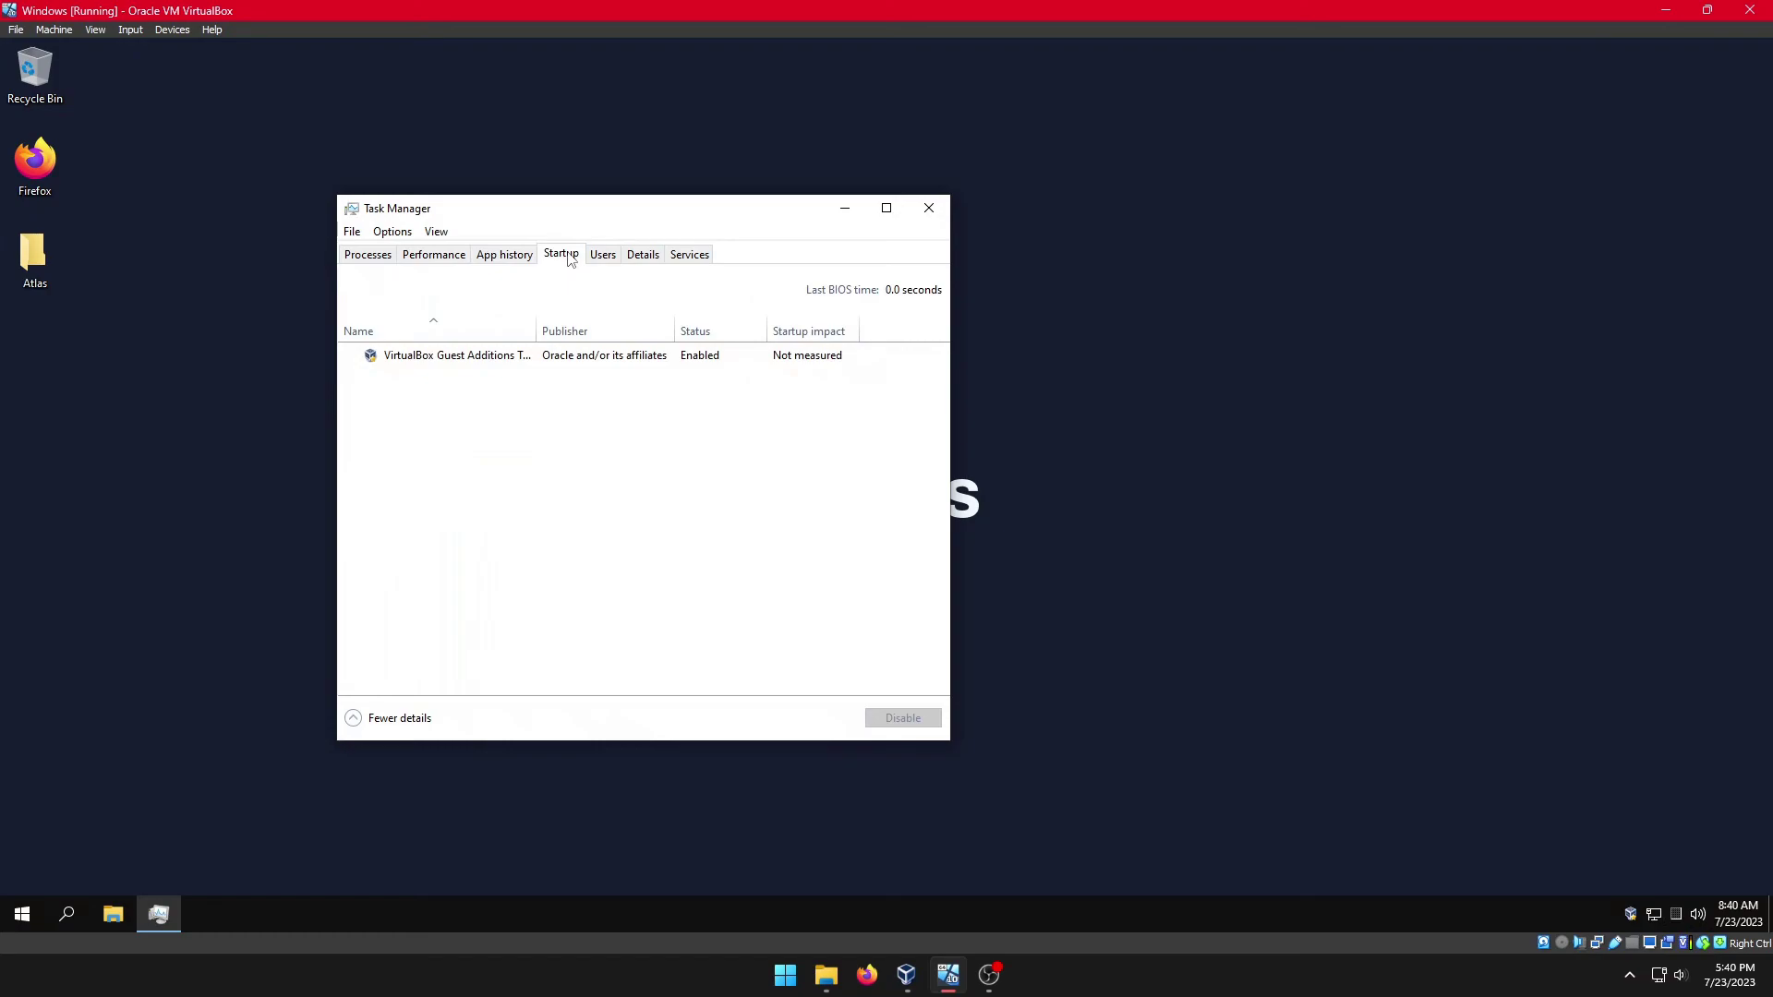
pyautogui.click(611, 257)
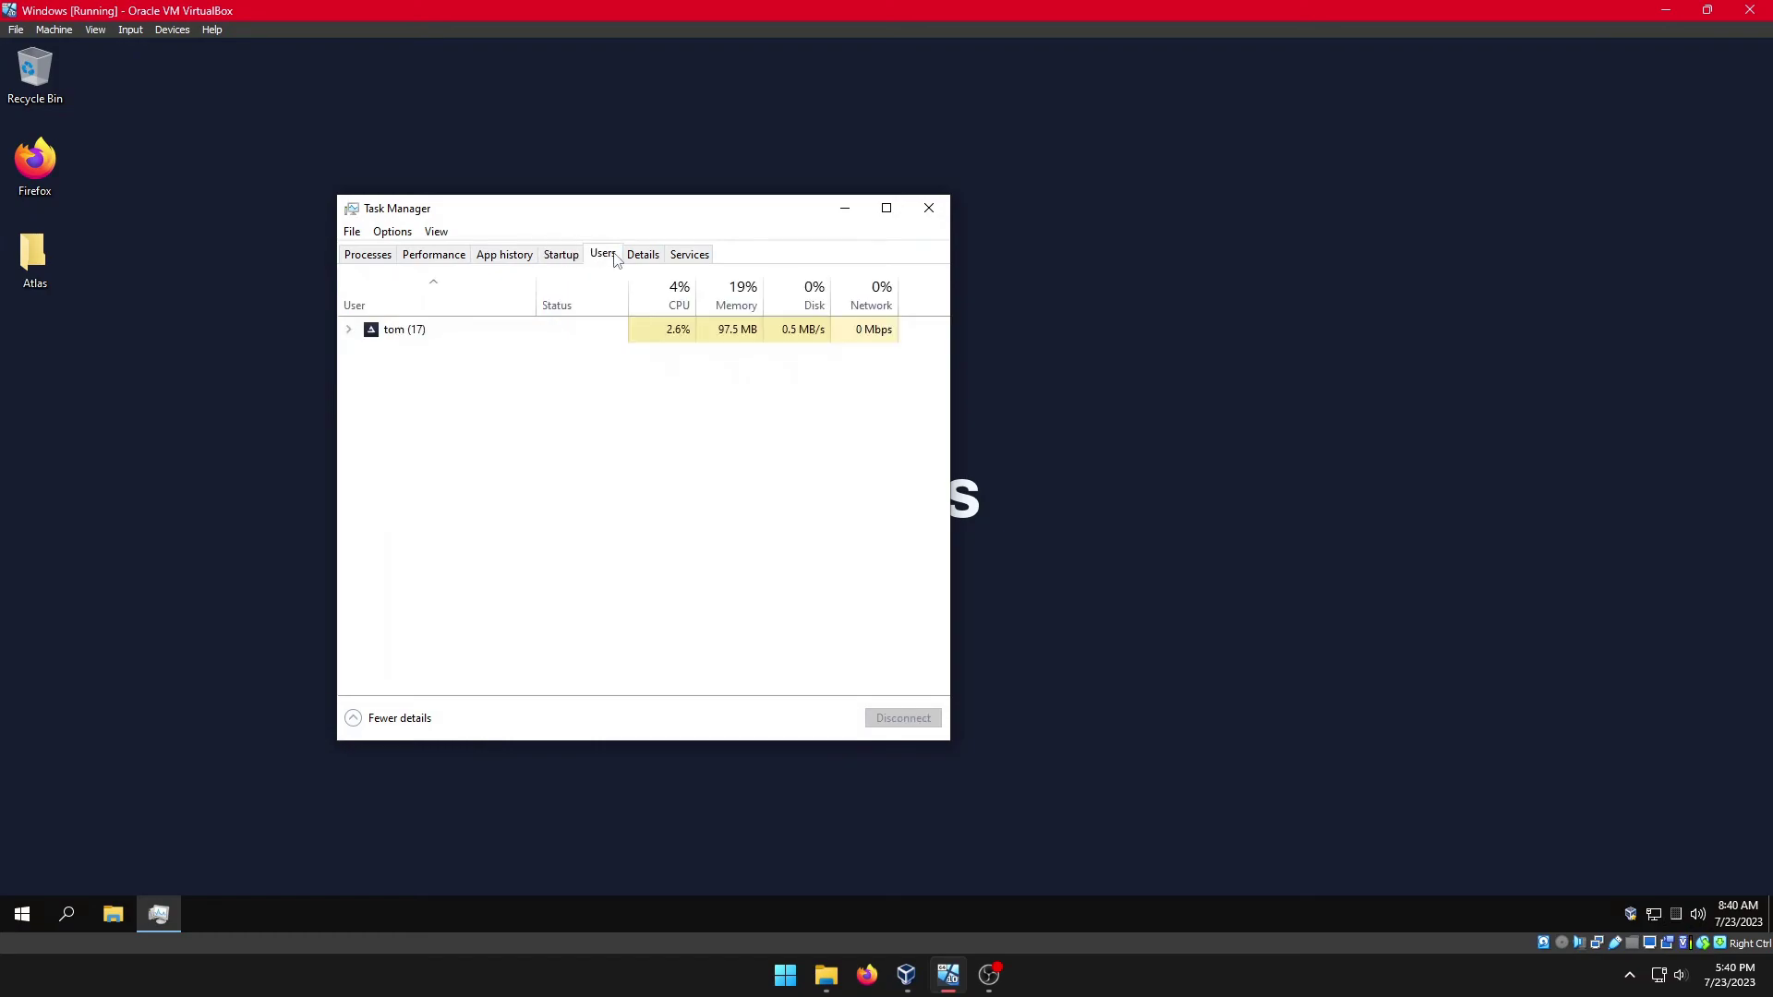
pyautogui.click(349, 330)
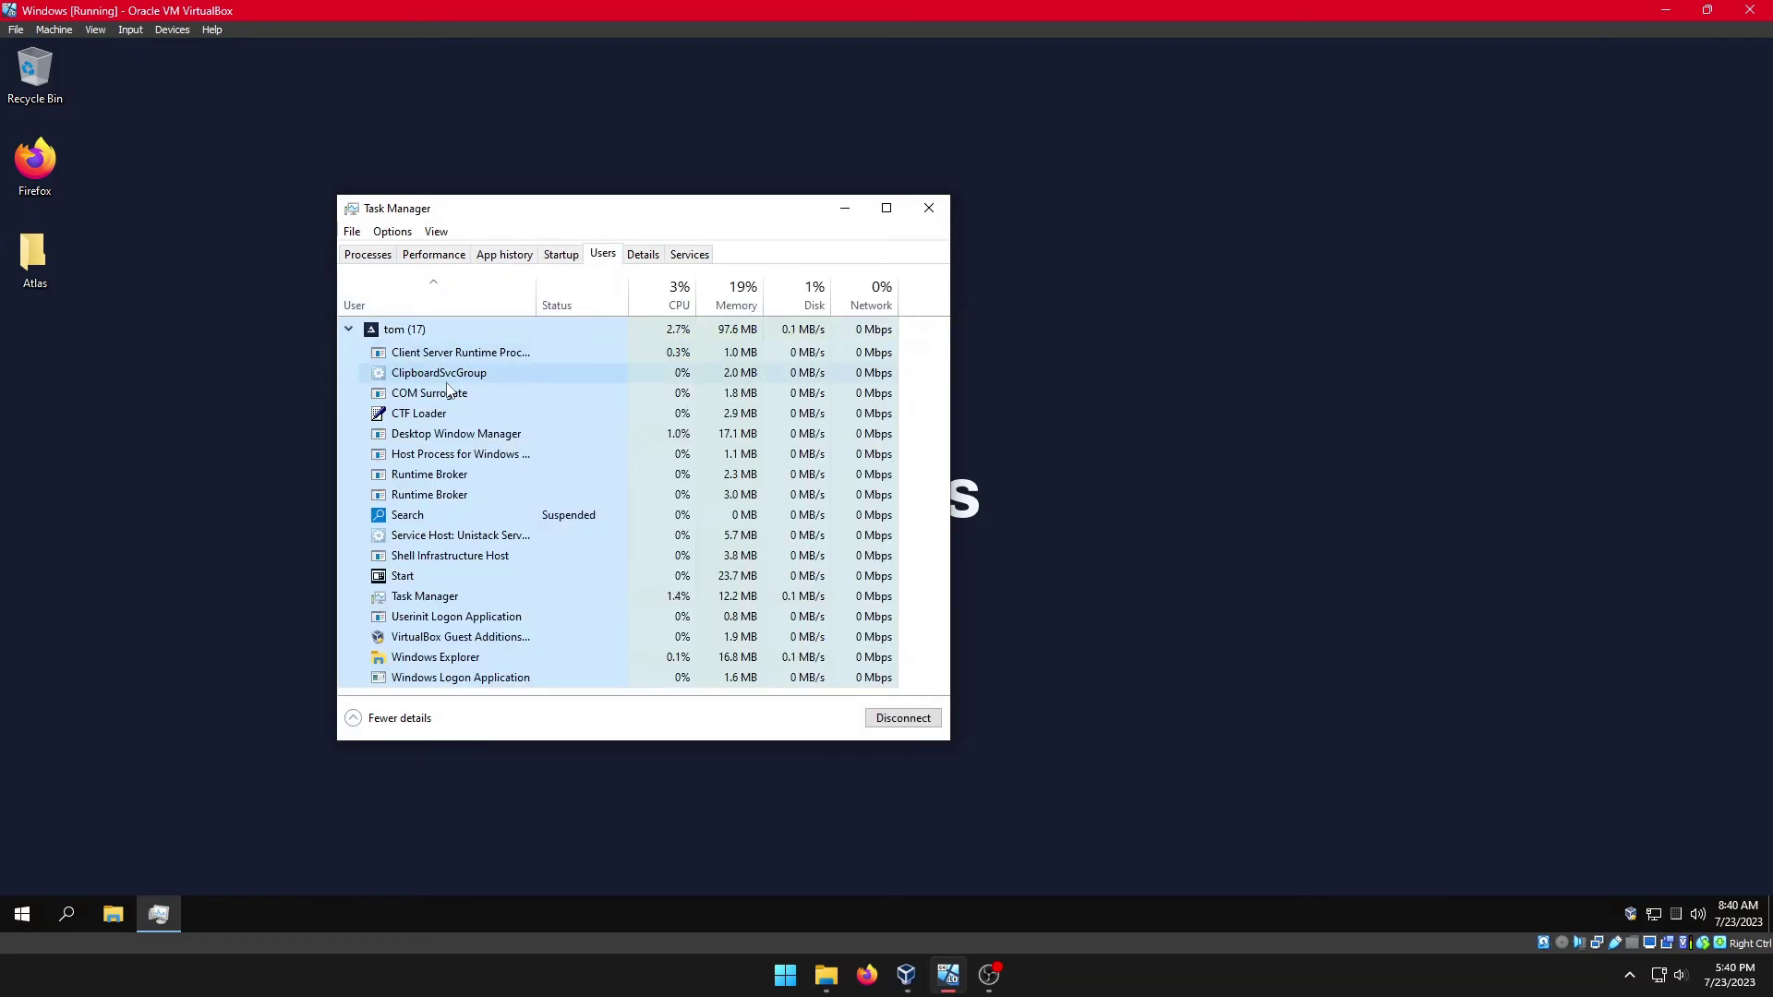
pyautogui.click(916, 216)
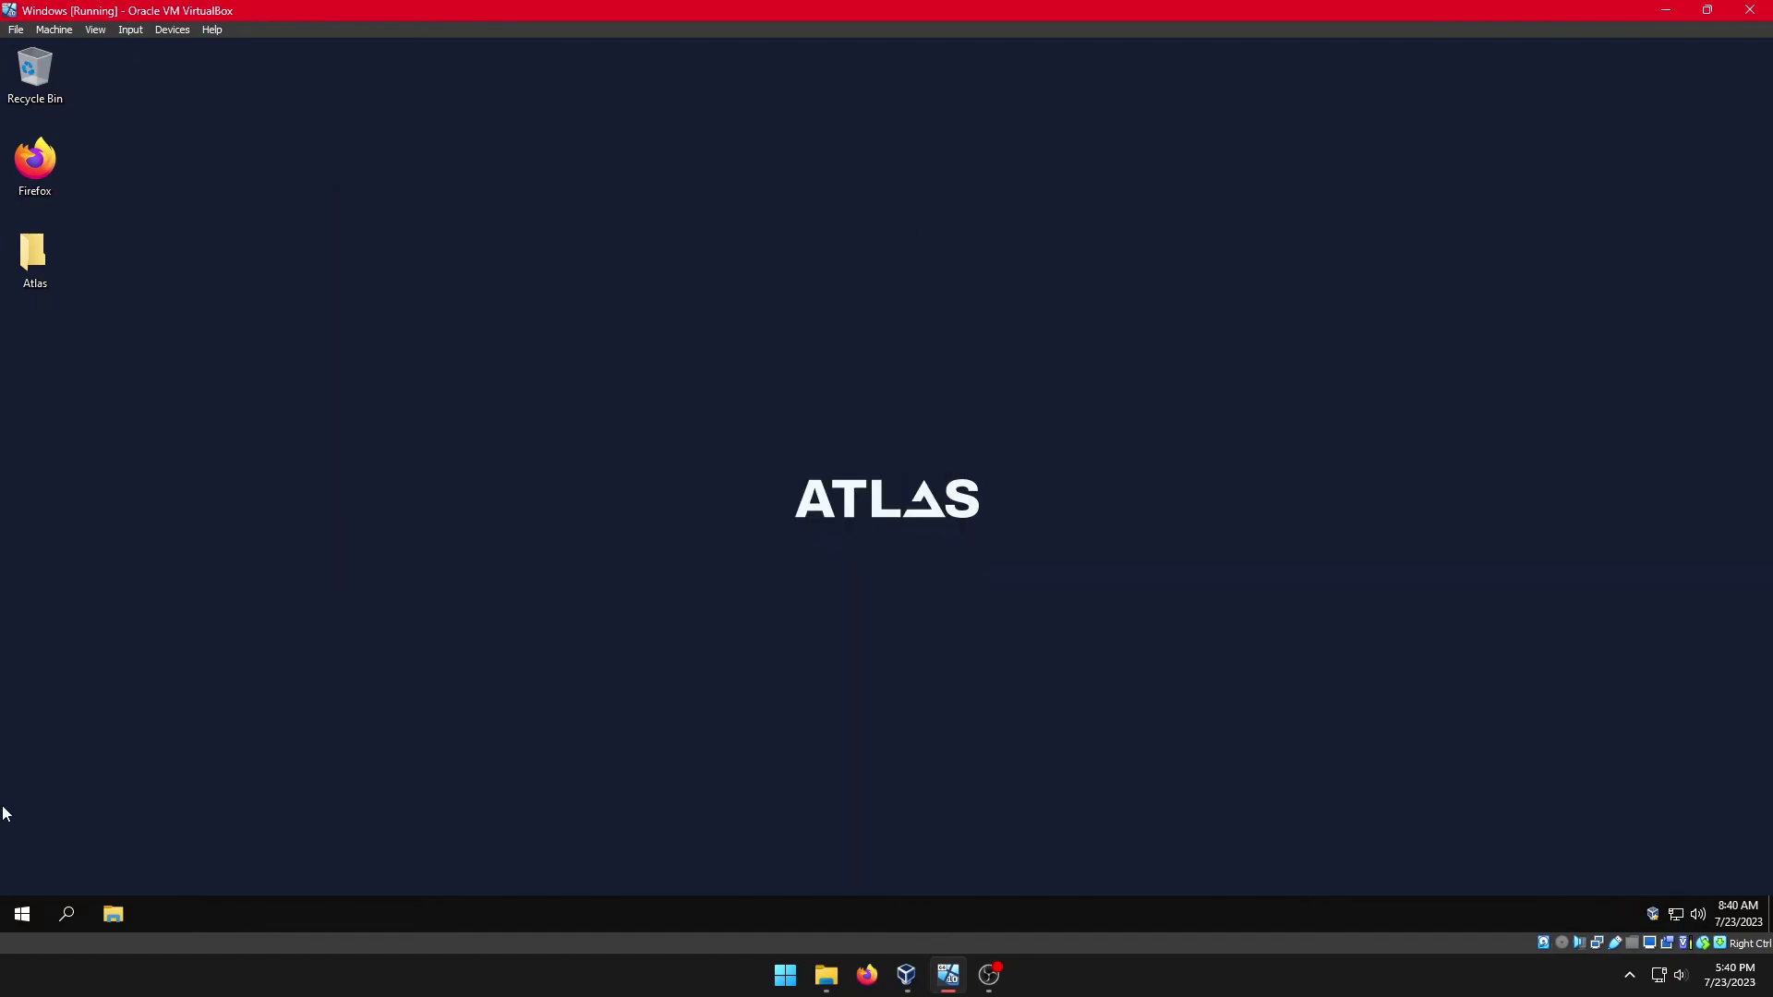
# Step: Launch 7-Zip File Manager from the Start menu's 7-Zip folder, close it, and reopen Start
pyautogui.click(22, 915)
pyautogui.scroll(-3, 154, 551)
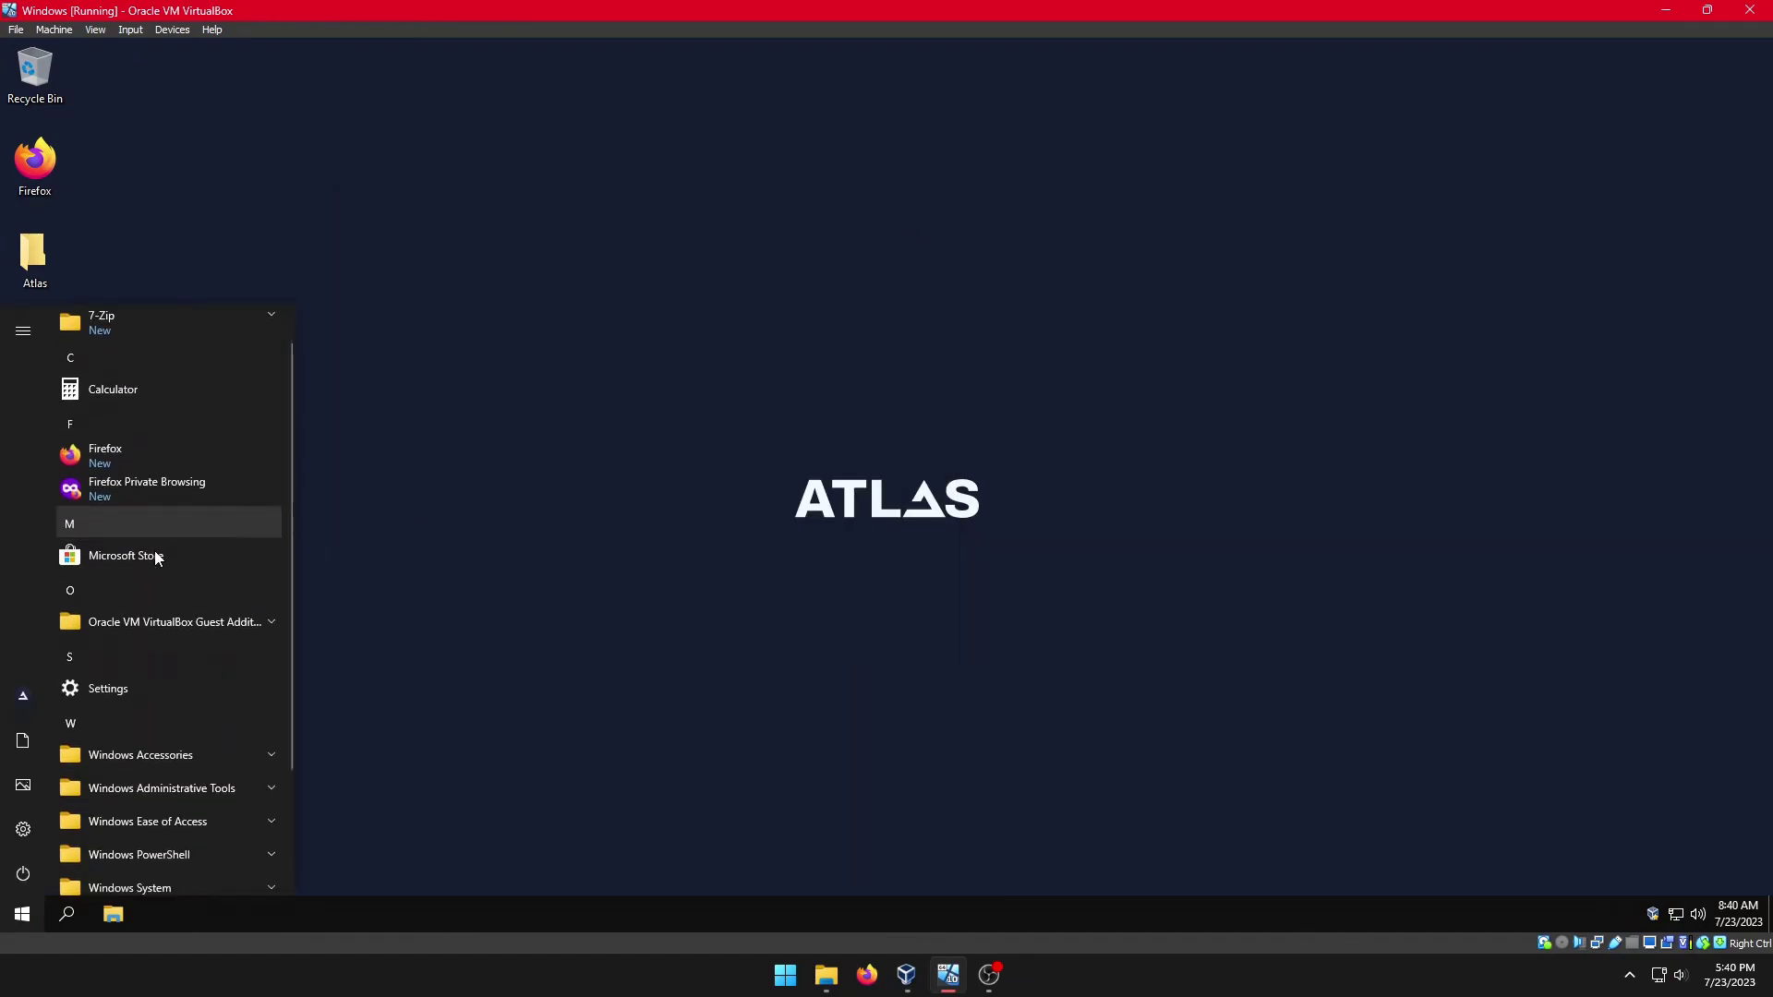
pyautogui.scroll(3, 153, 550)
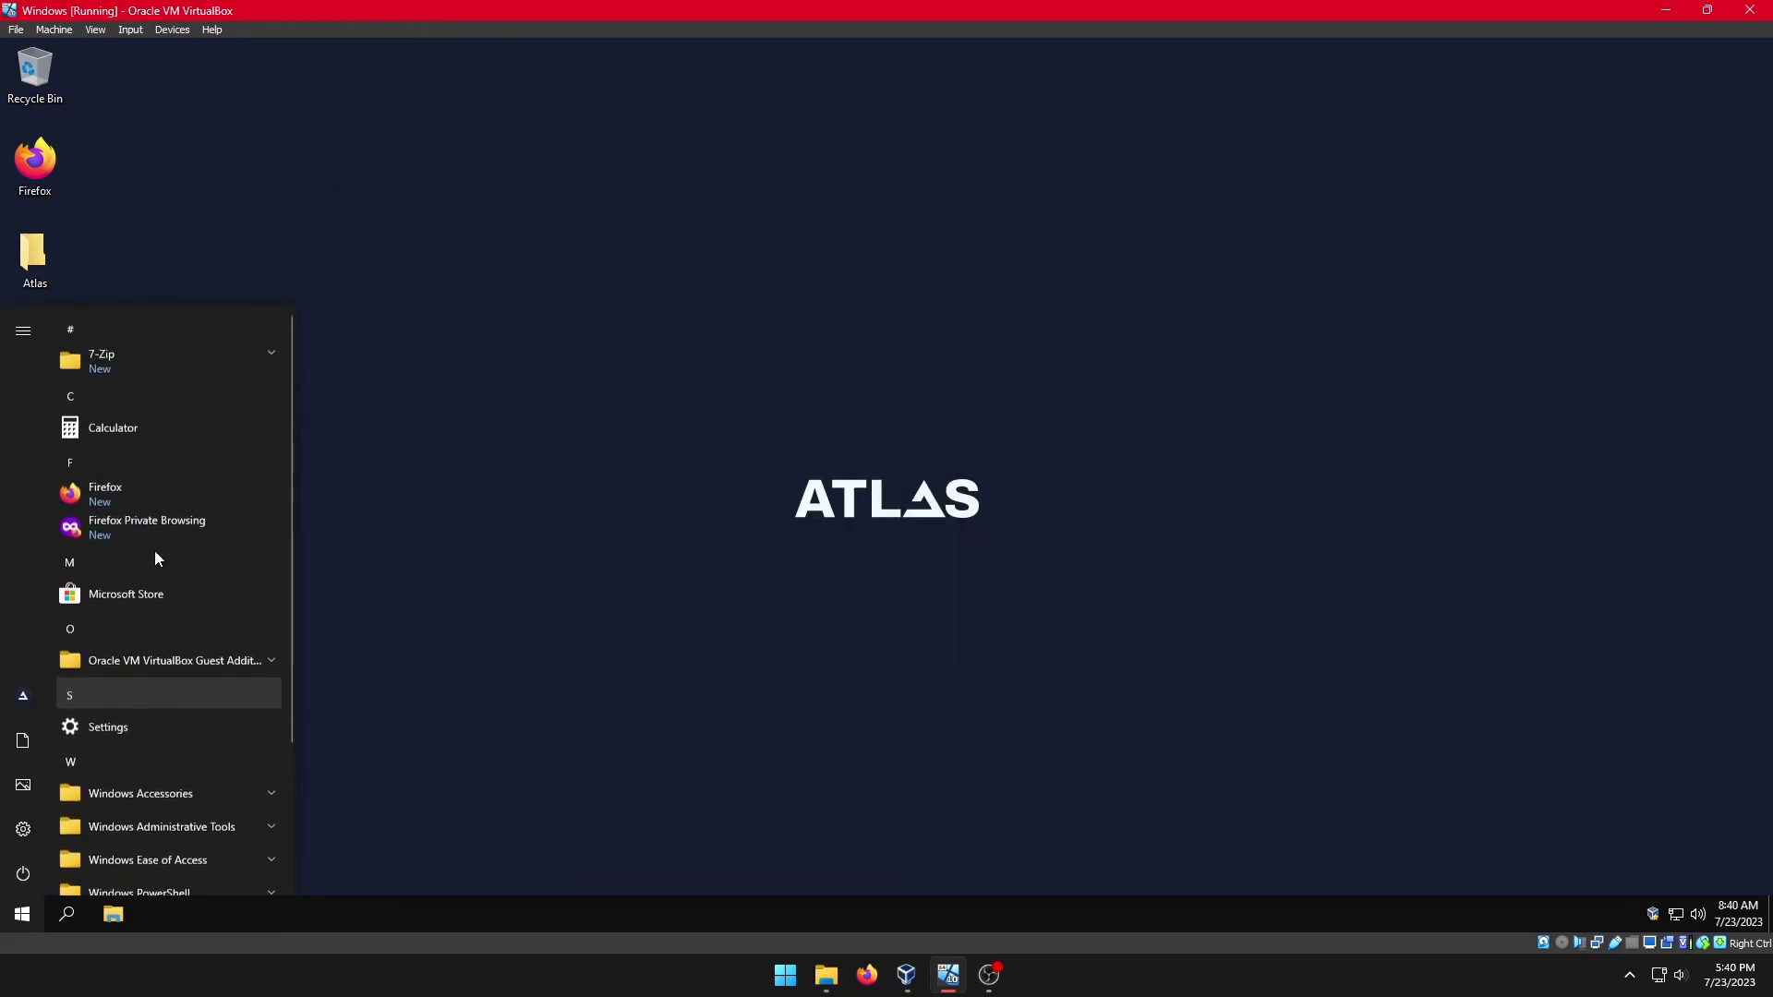
pyautogui.click(174, 356)
pyautogui.click(163, 396)
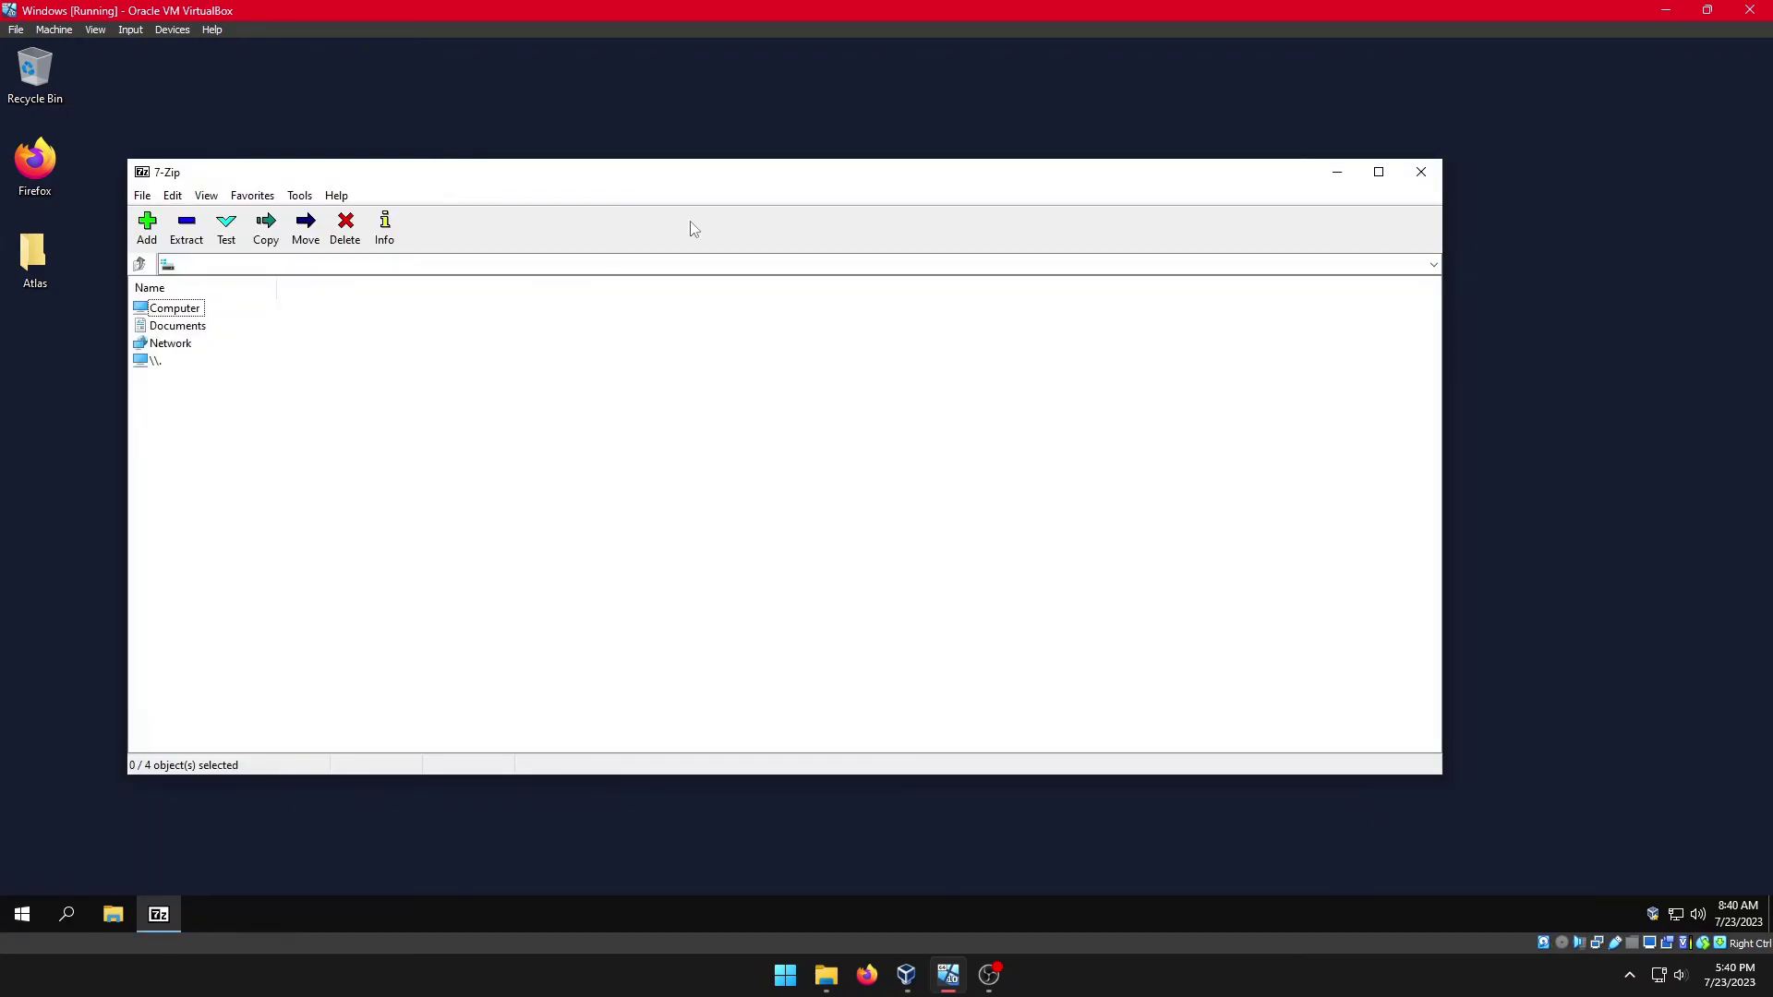
pyautogui.click(1421, 172)
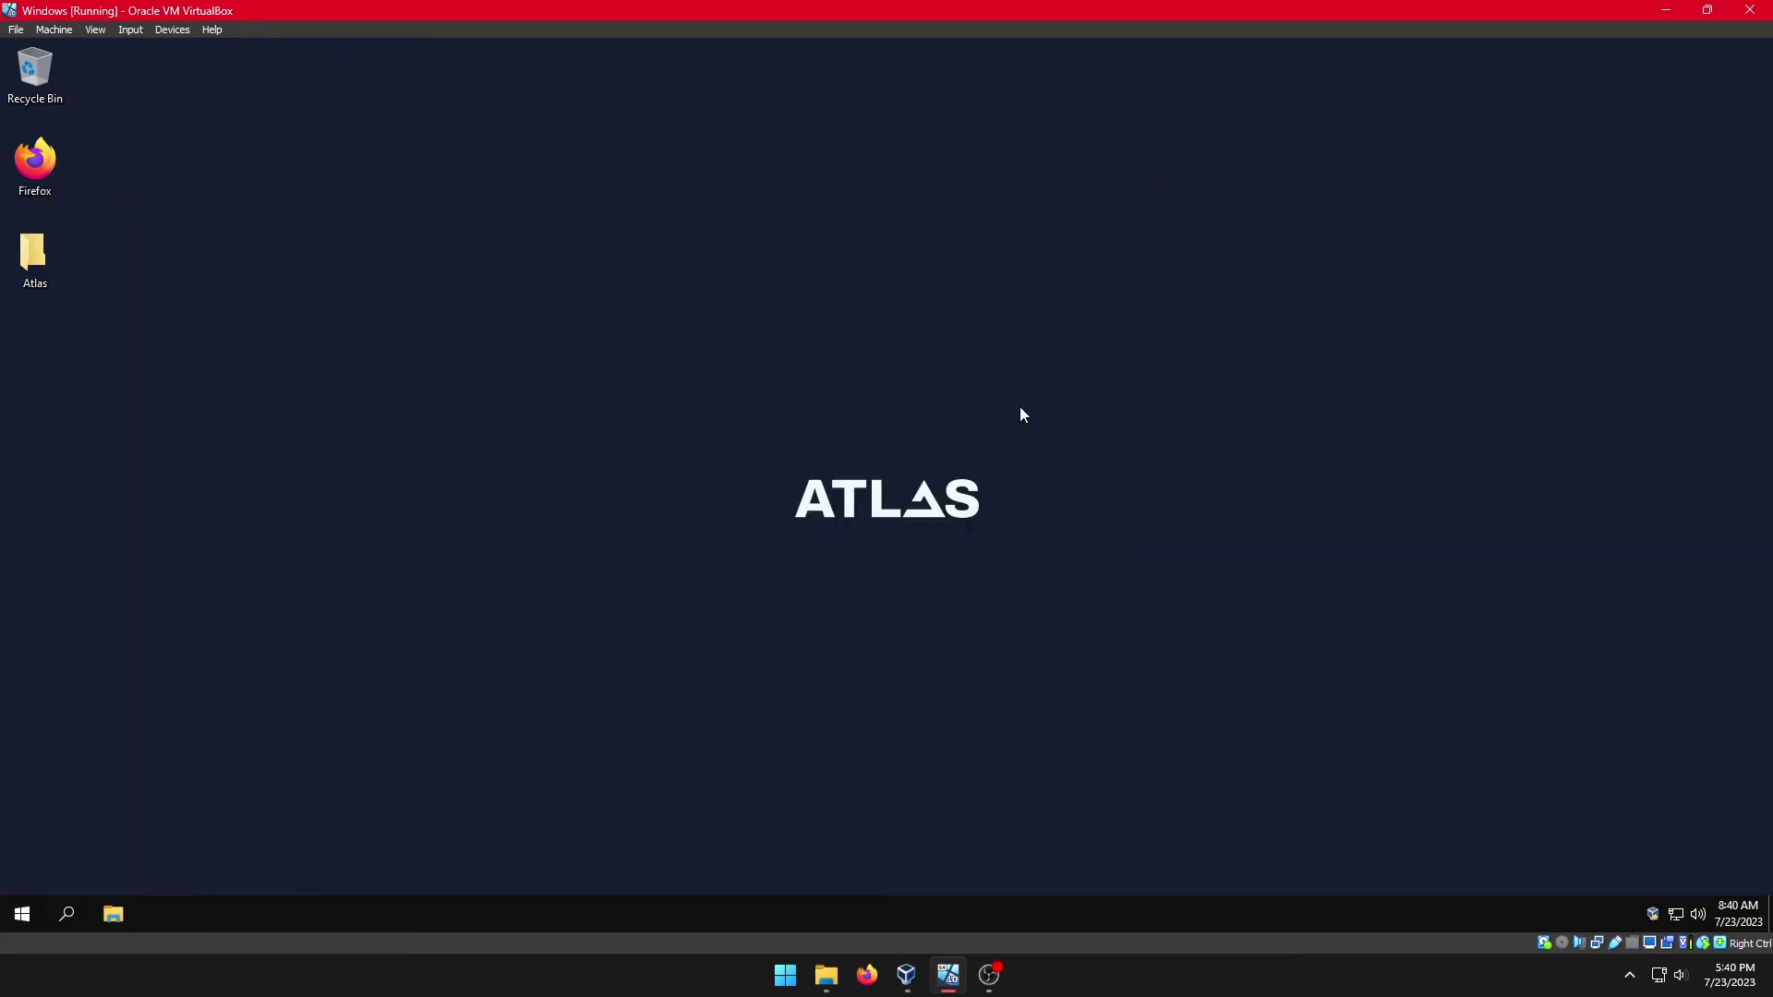
pyautogui.click(32, 926)
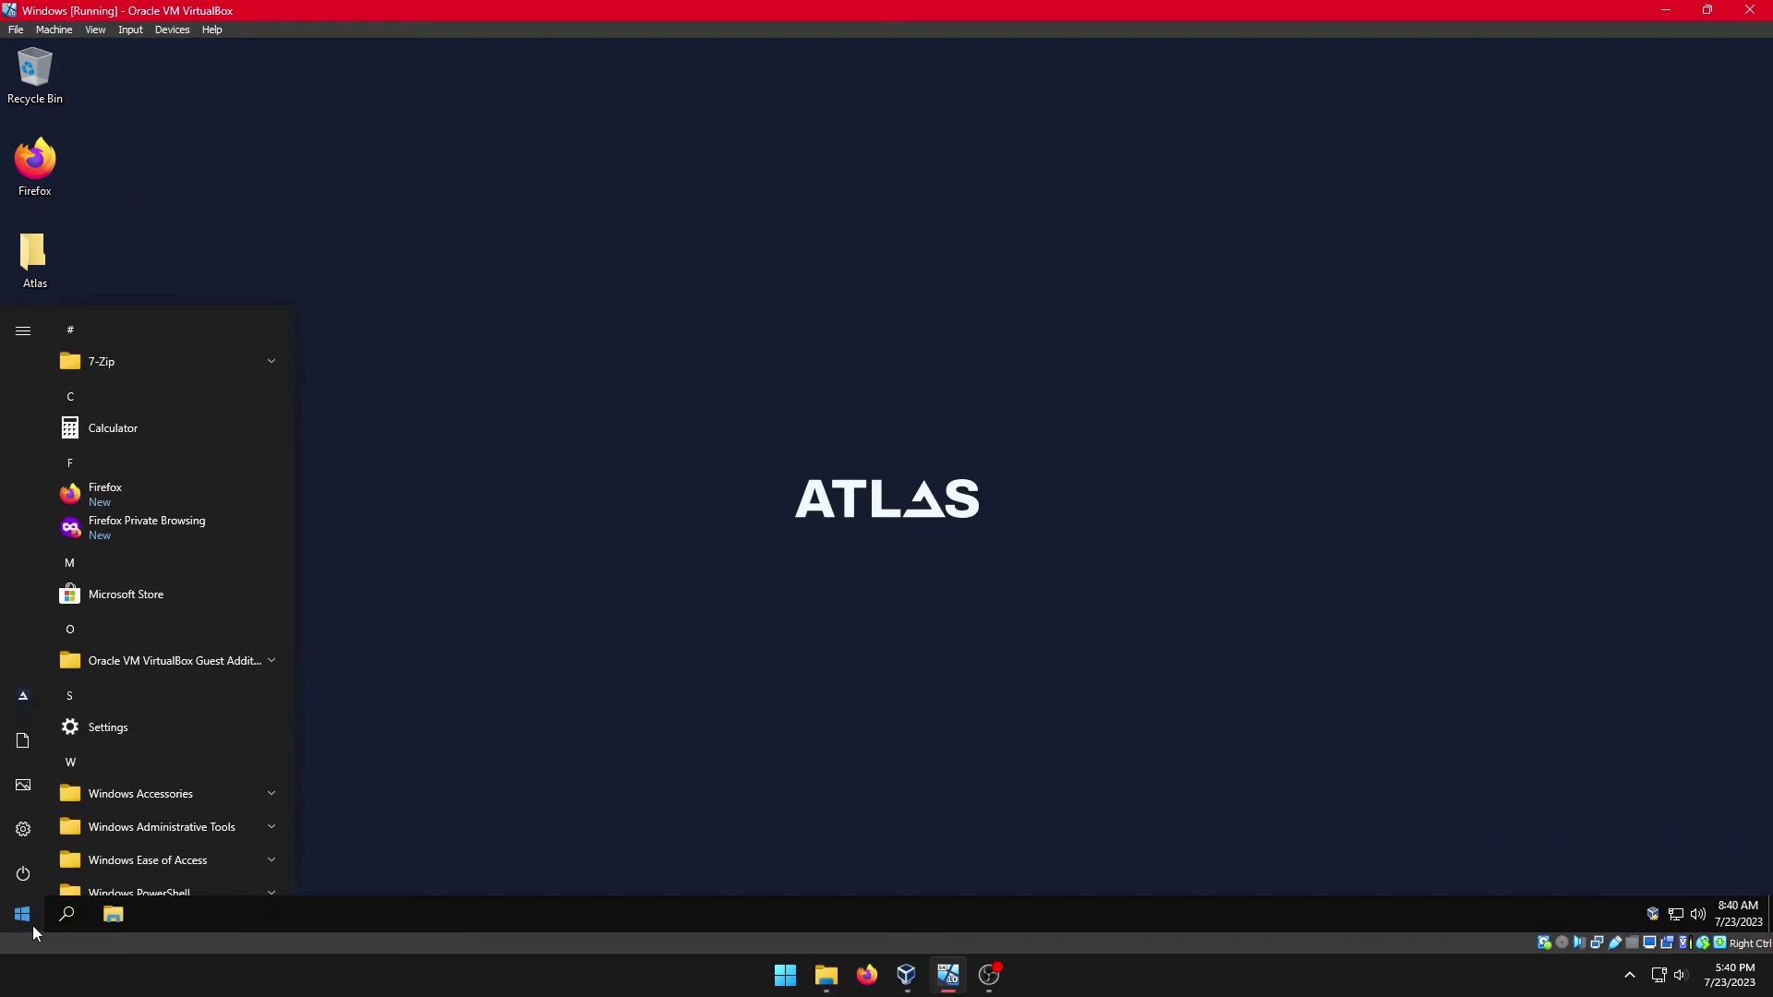
# Step: Open cmd from Start search and run winver, showing Windows 10 22H2 build 19045.2006
pyautogui.write('c')
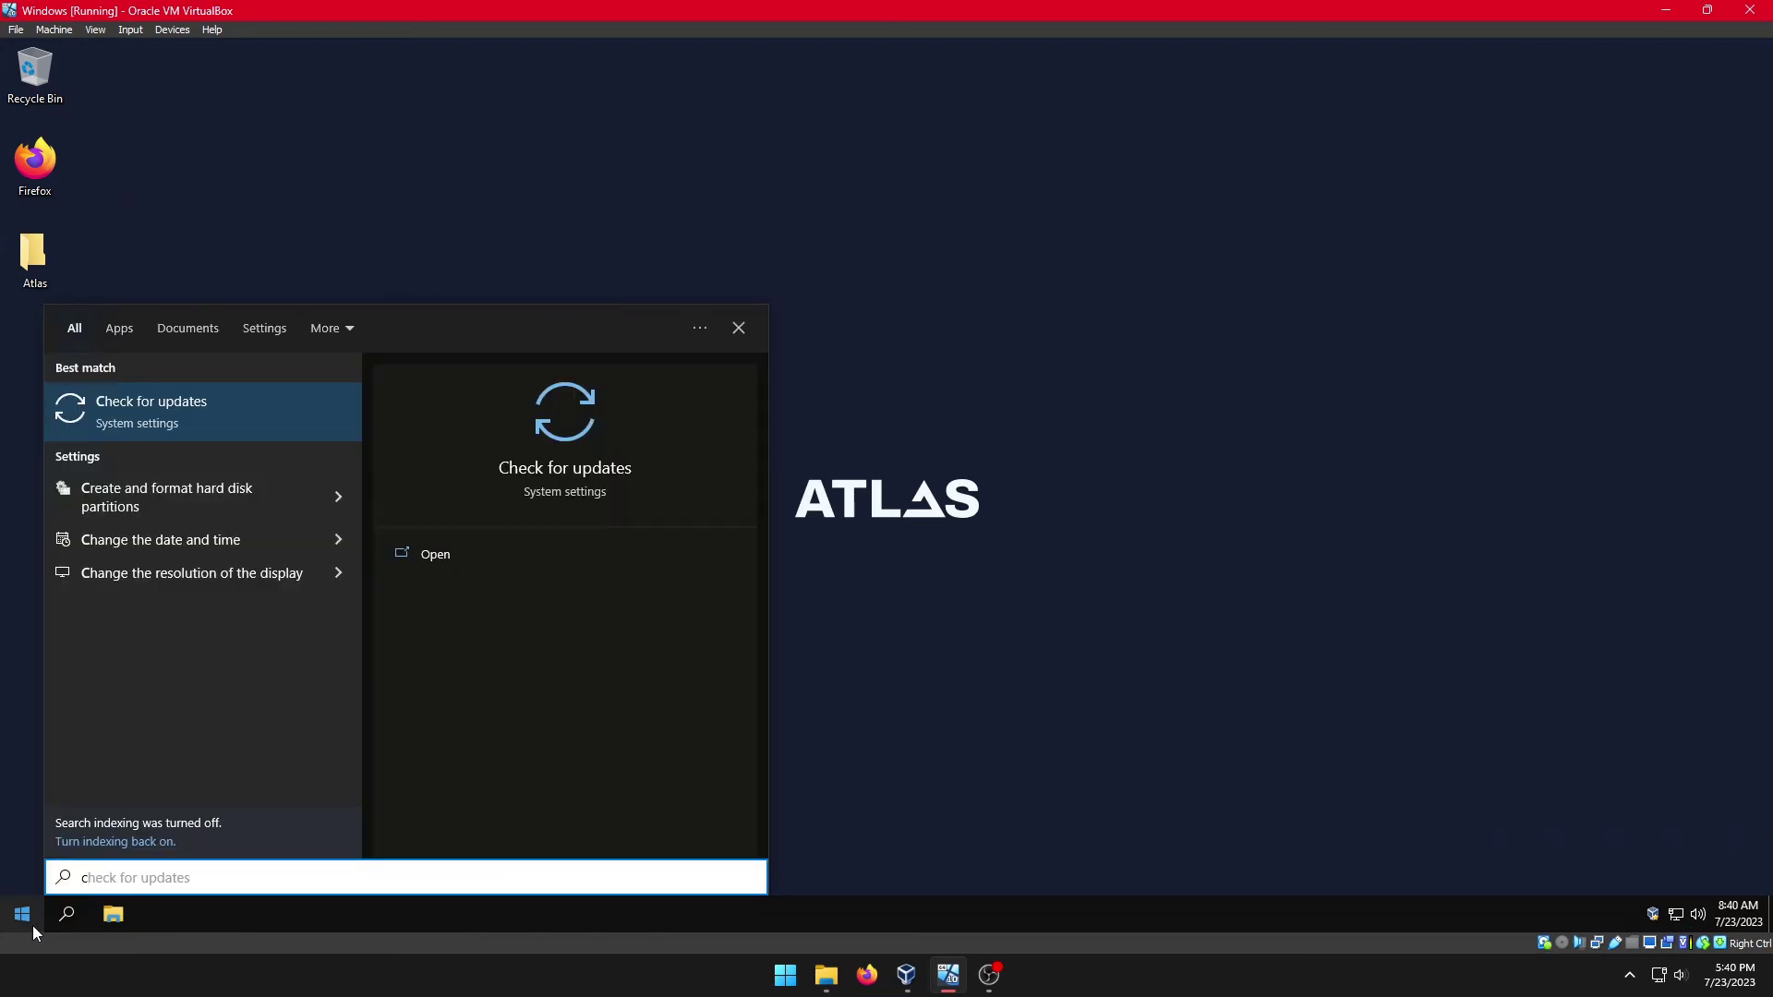
pyautogui.write('md')
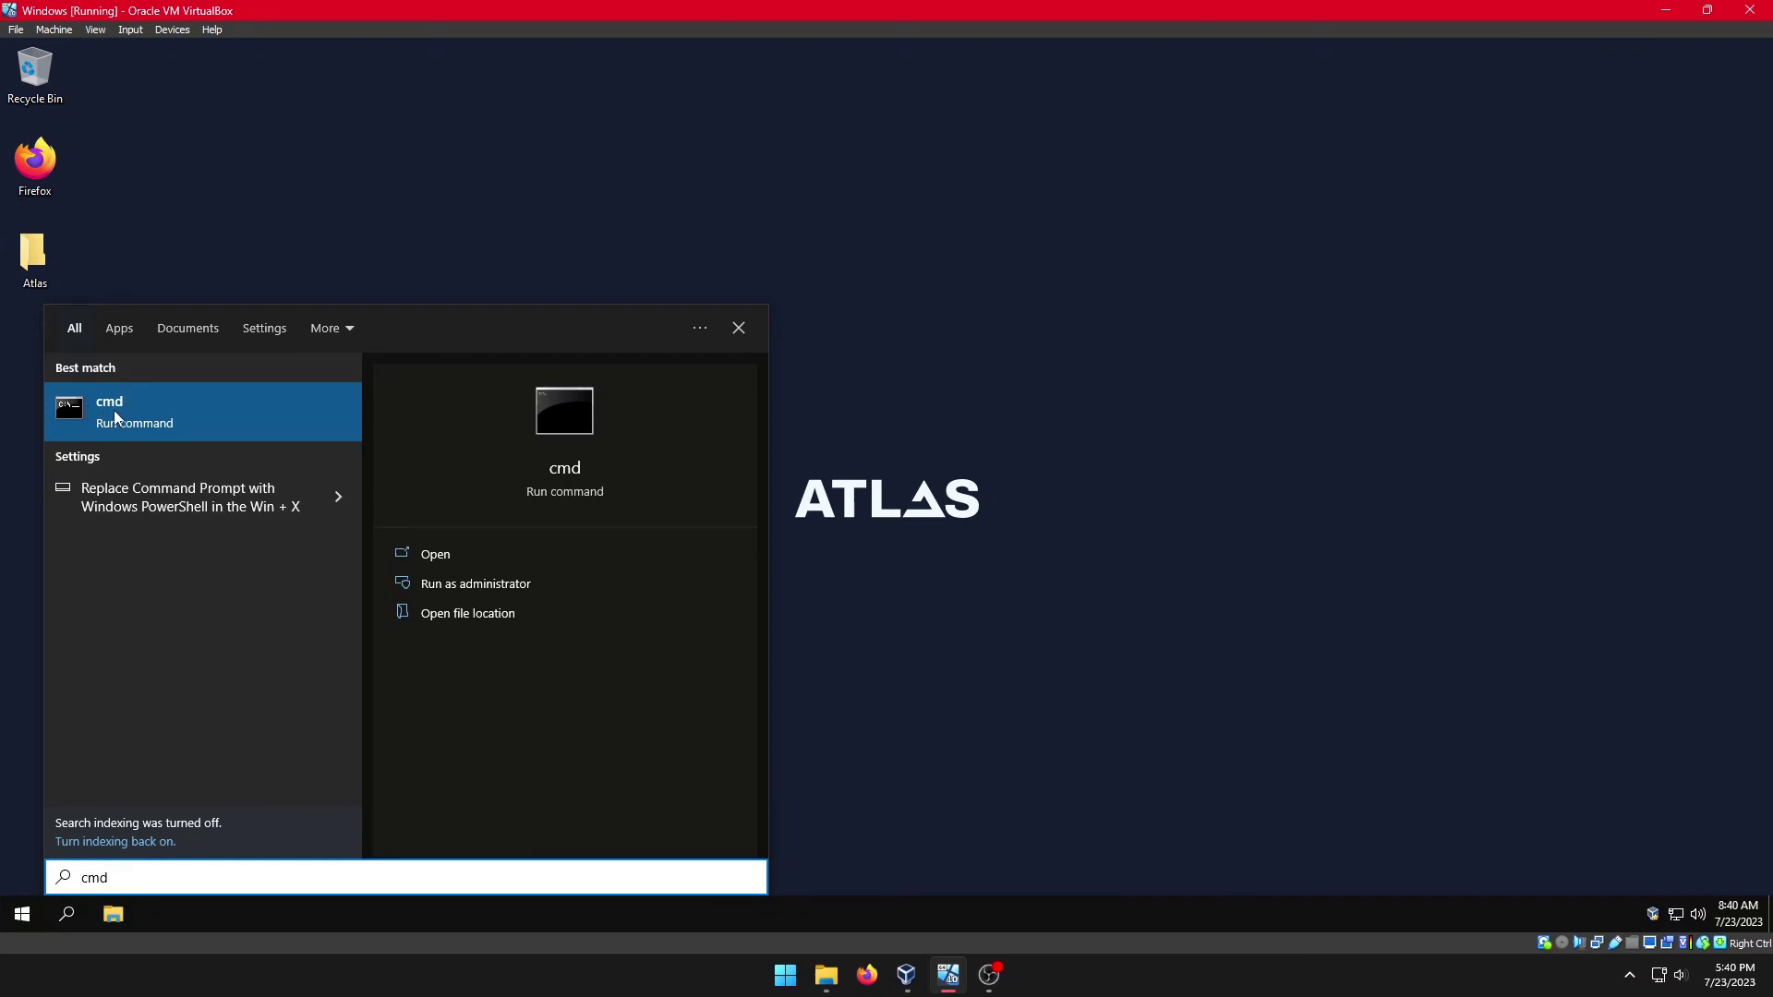
pyautogui.click(114, 410)
pyautogui.write('winver')
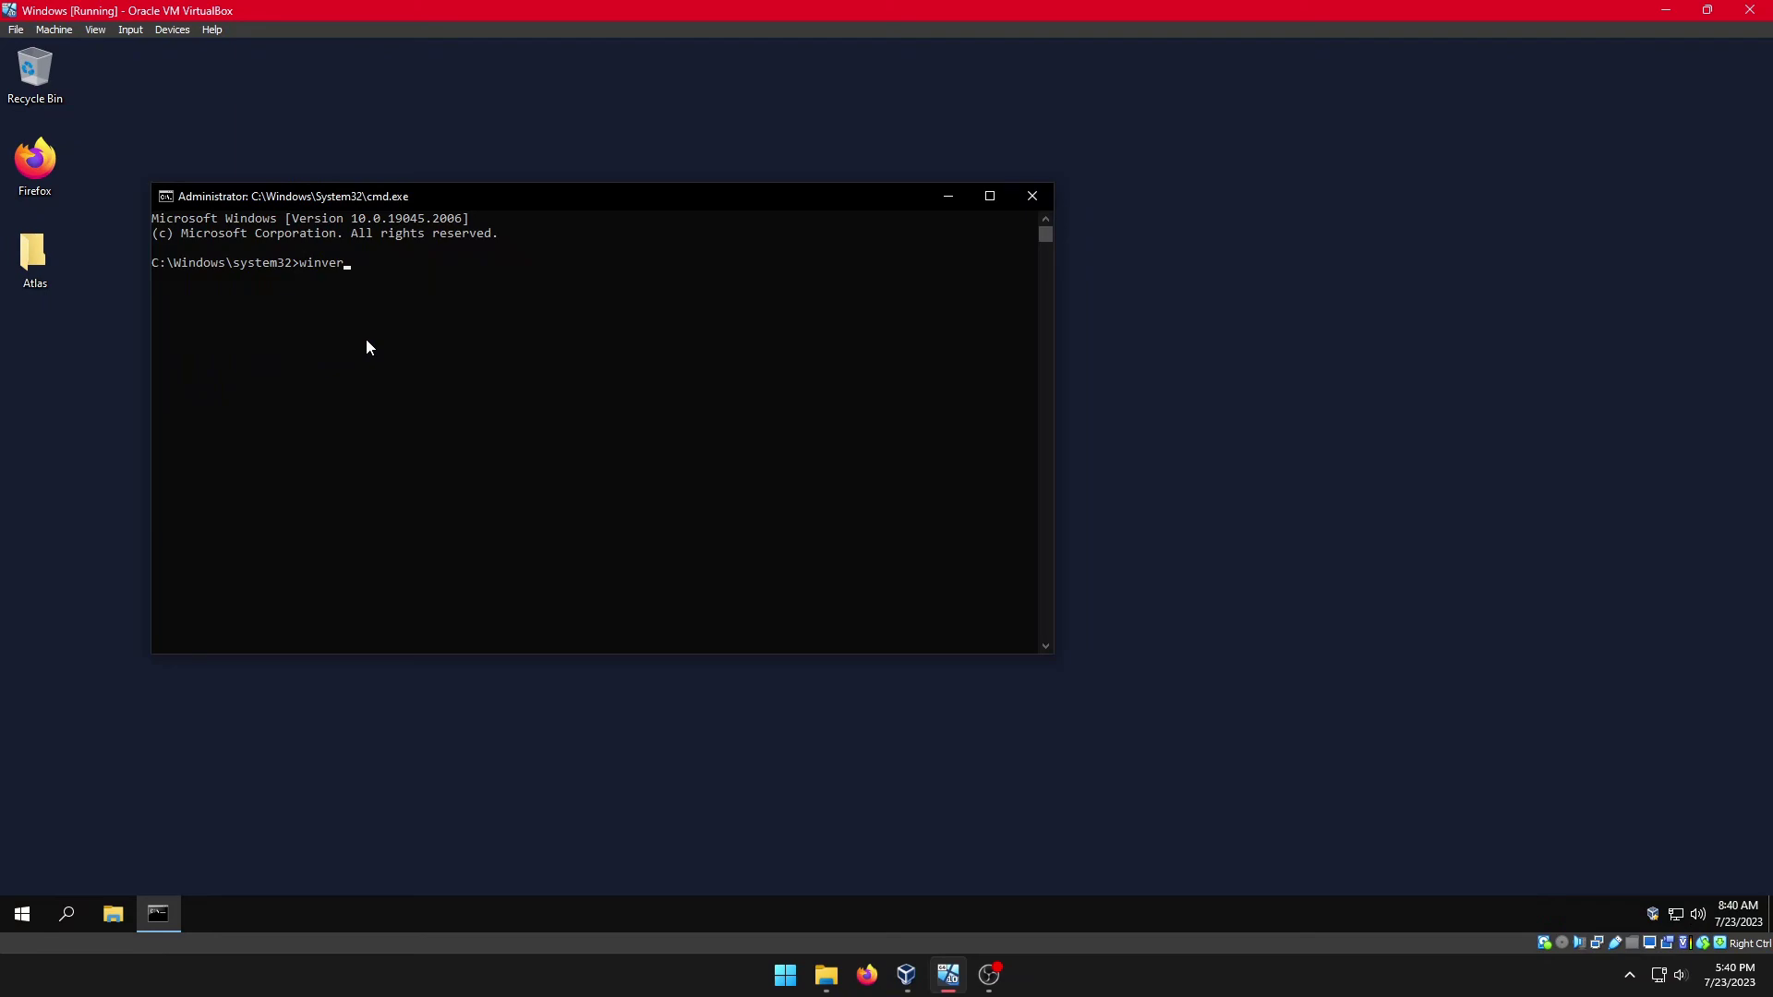
pyautogui.press('Return')
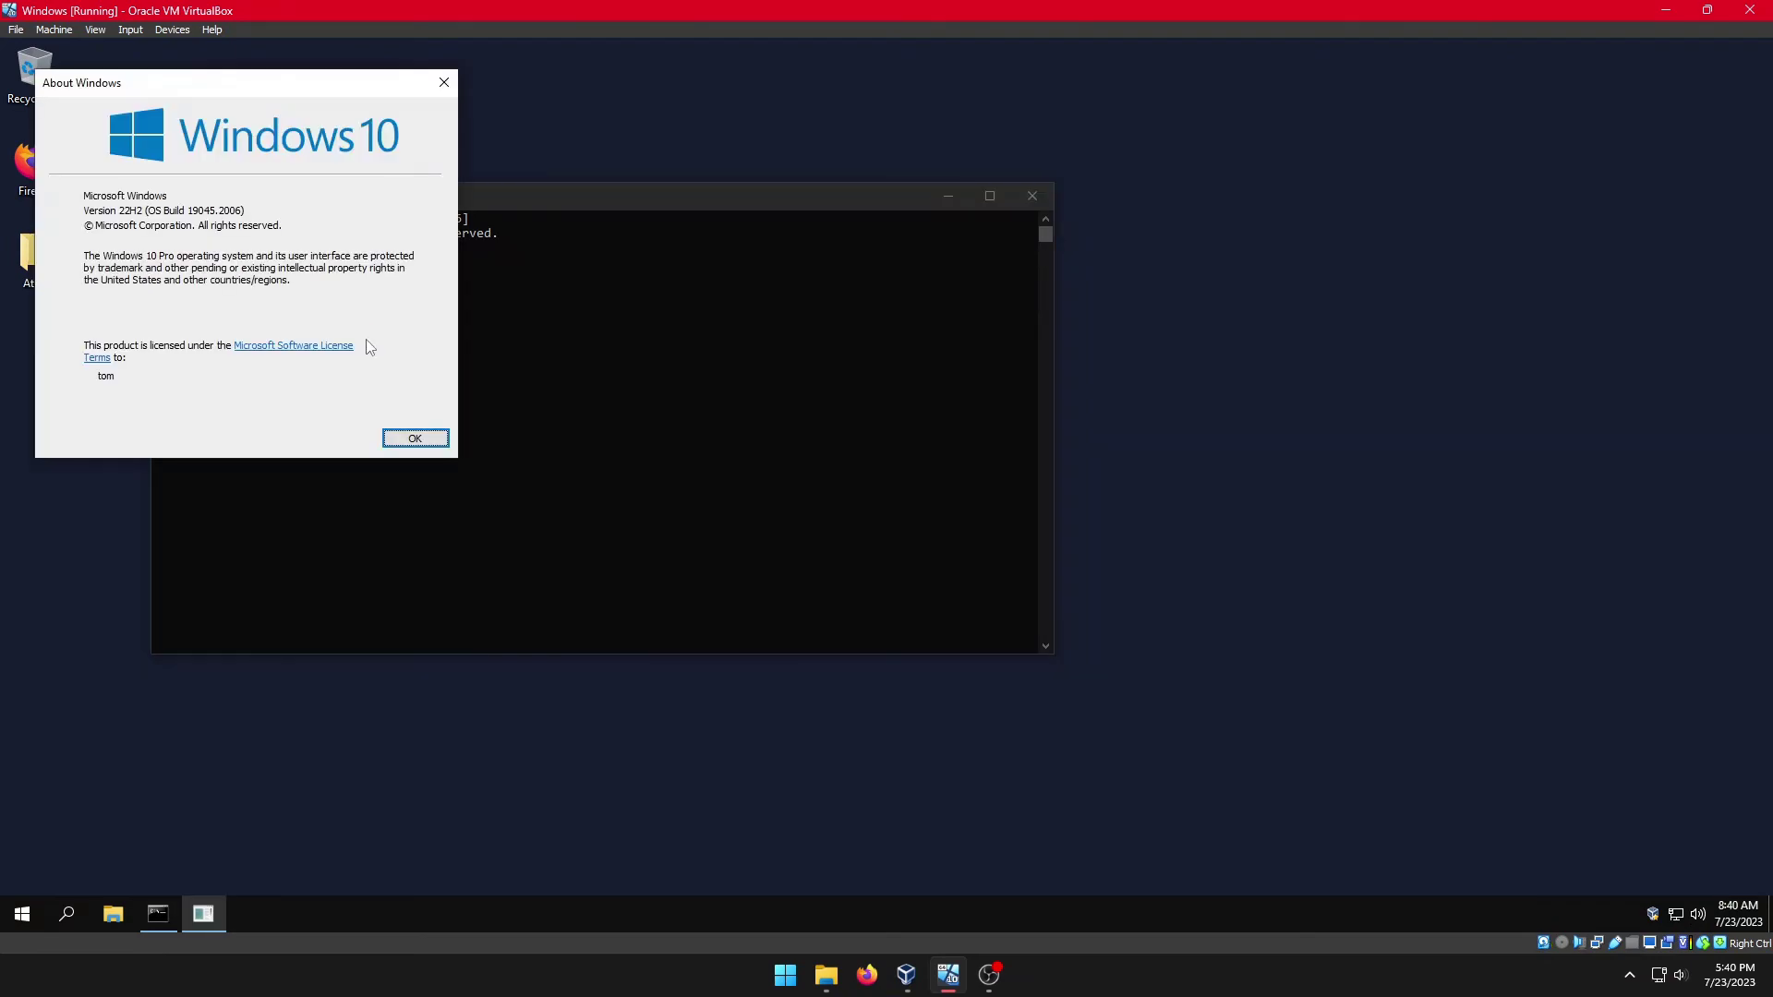
# Step: Close About Windows and the command prompt, then open the recording app's host tray menu
pyautogui.click(409, 442)
pyautogui.click(1033, 196)
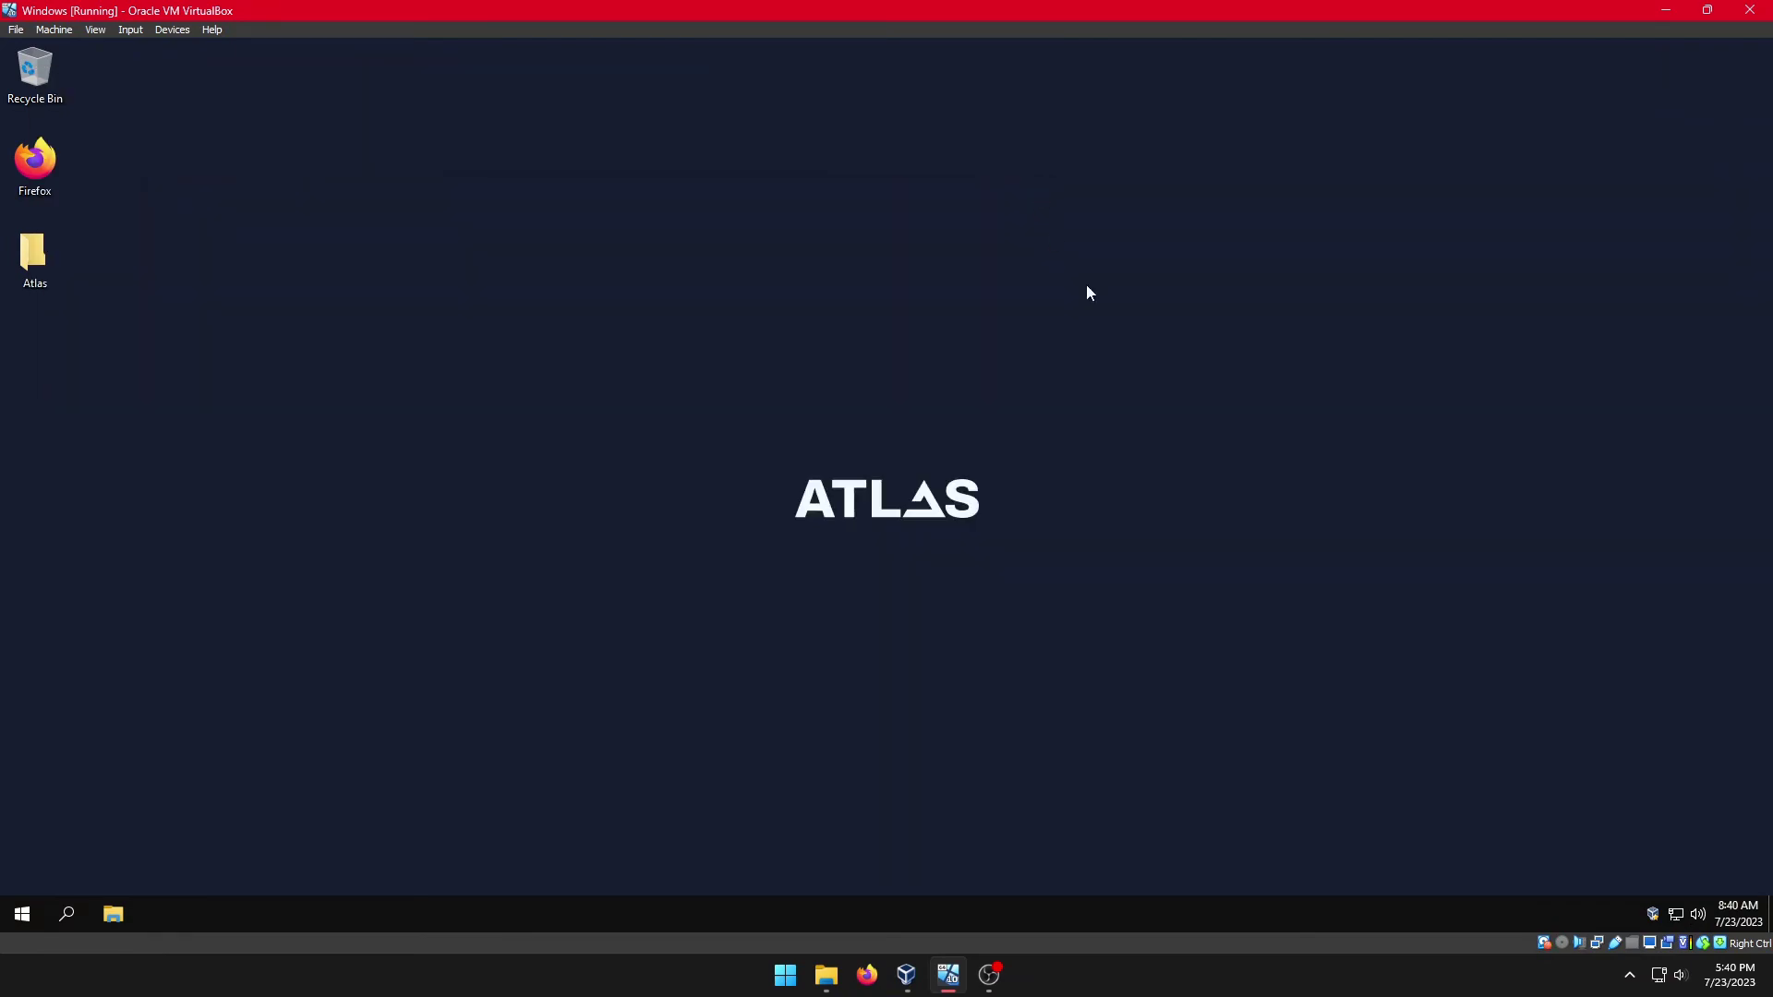
pyautogui.click(1629, 975)
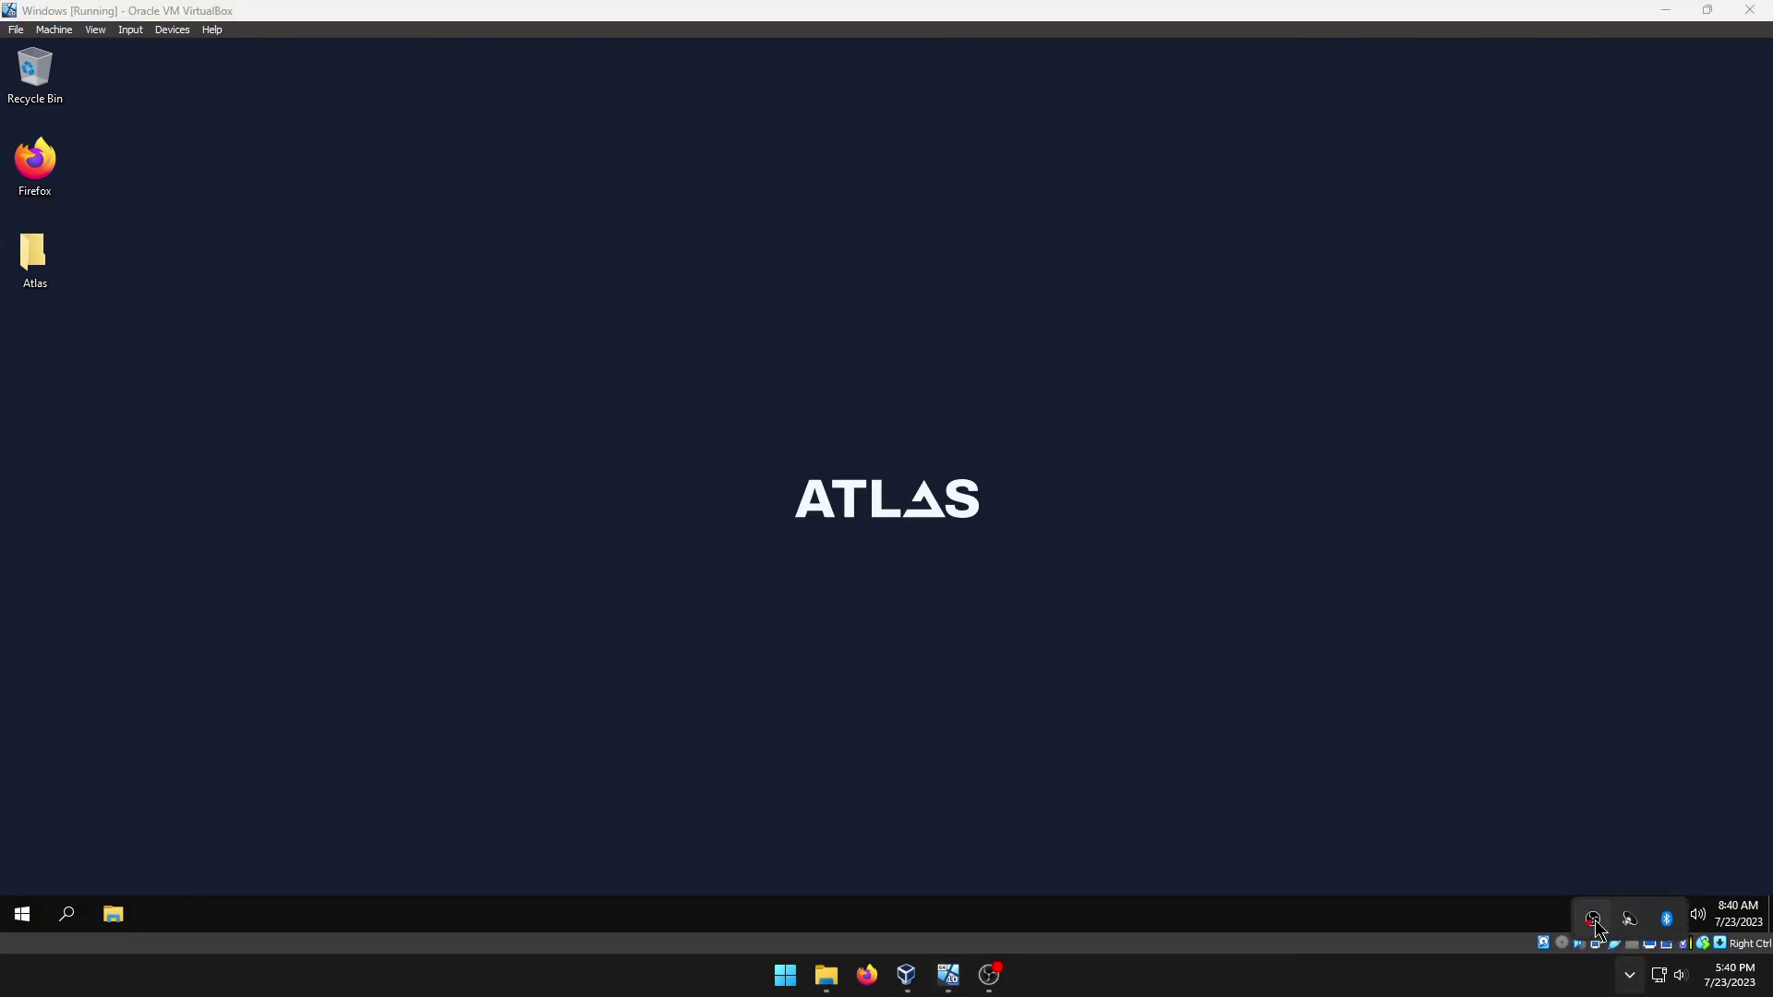
pyautogui.rightClick(1593, 921)
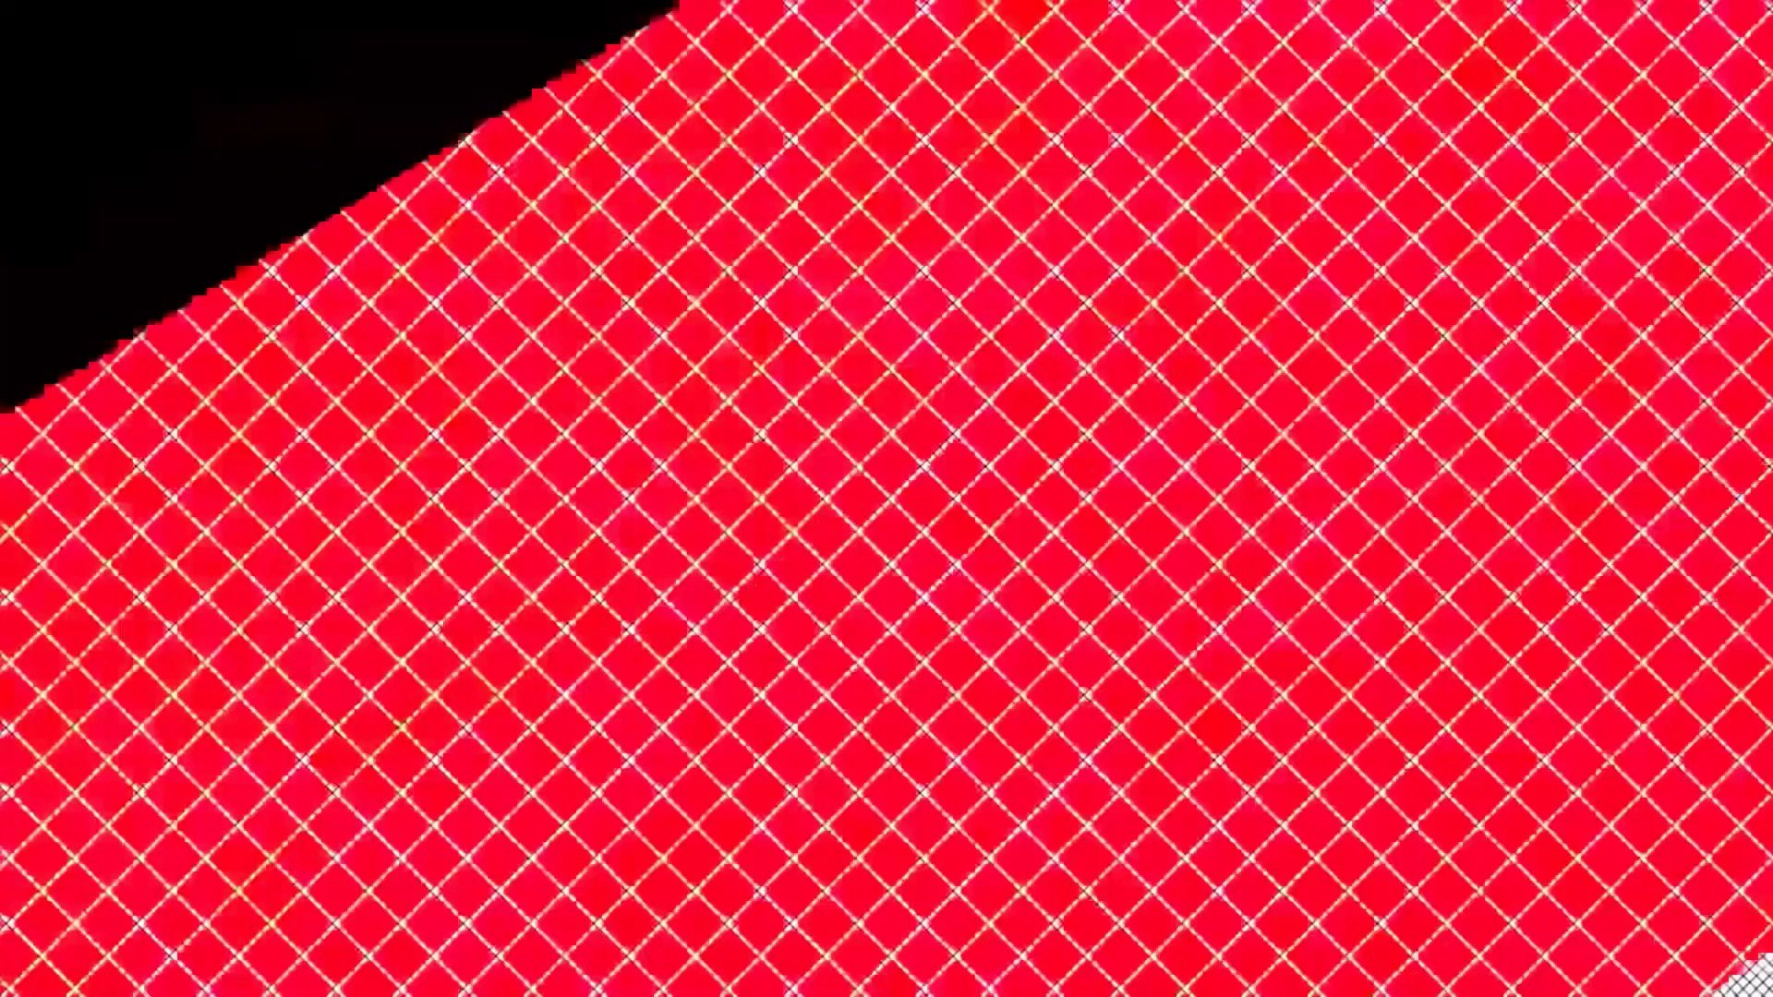